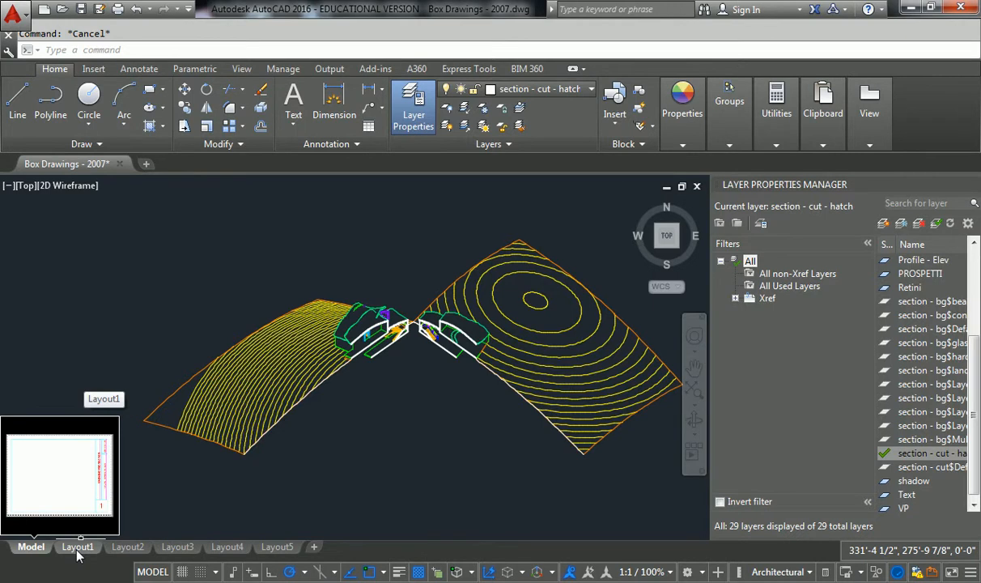
- Create a rectangular layout viewport in Layout1, slightly inside the empty drawing area beside the title block
scroll(419, 357, up, 4)
middle_drag(420, 378, 428, 367)
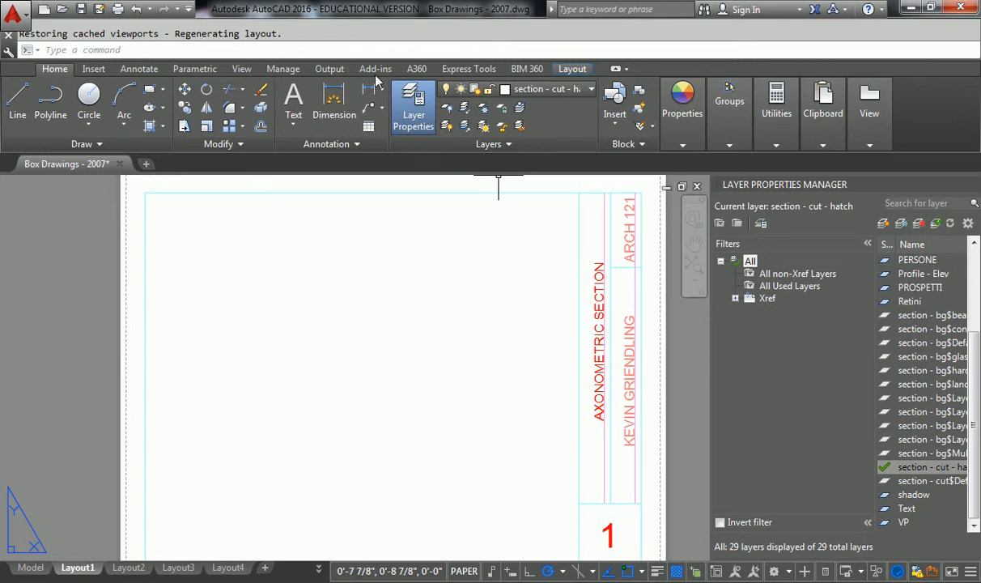
click(566, 69)
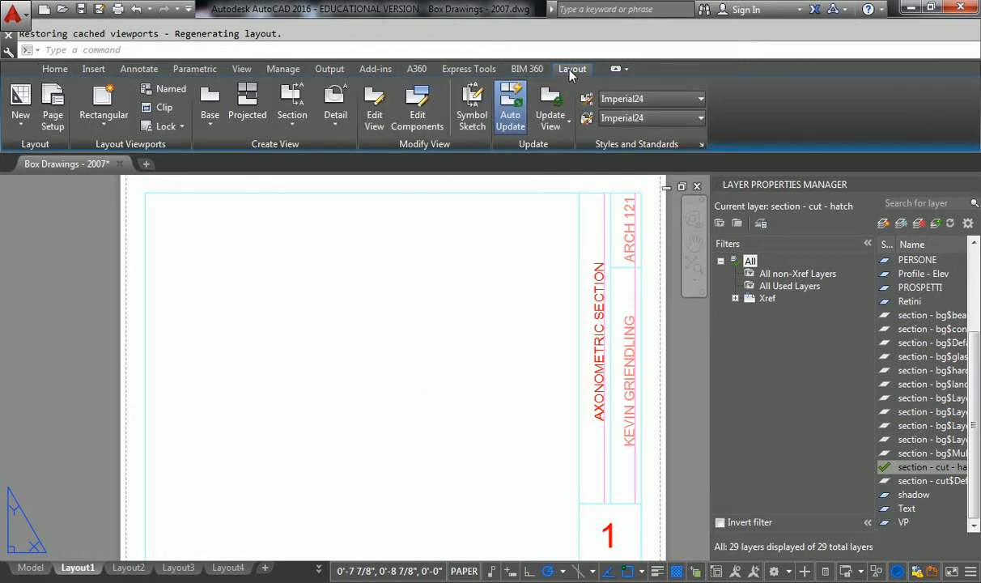
click(104, 97)
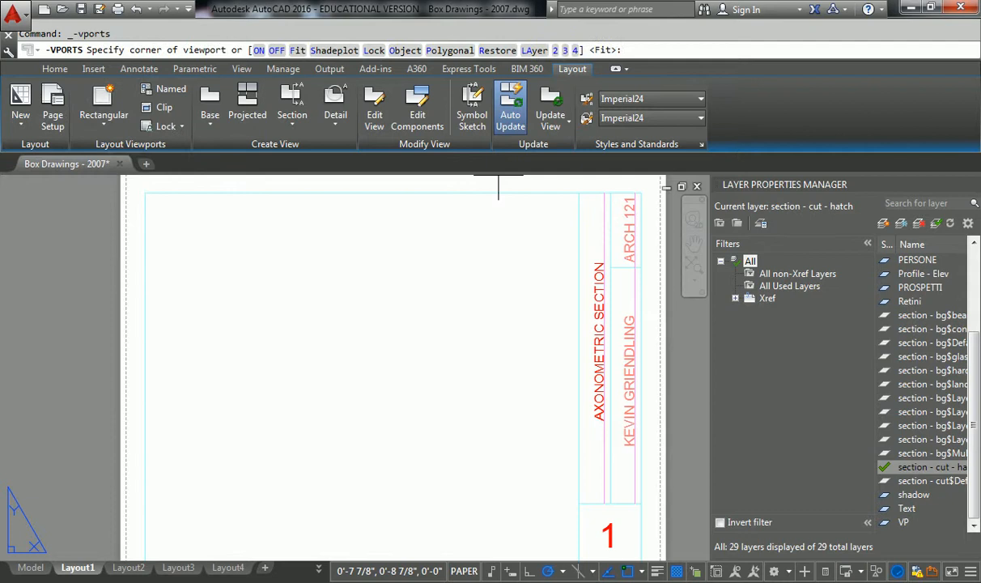
click(166, 207)
click(561, 549)
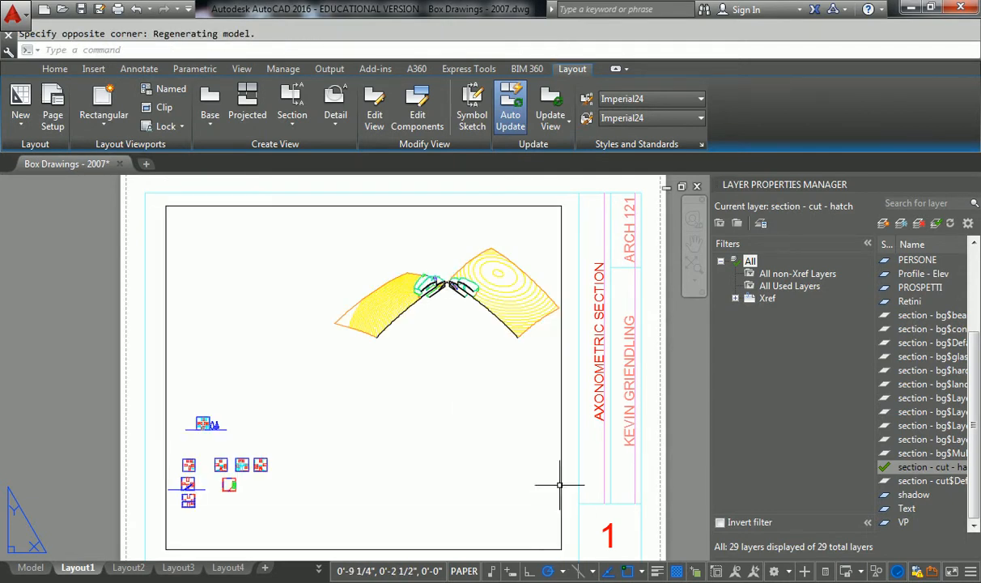
- Enlarge and centre the two axonometric section halves within the new viewport, and return to paper space
click(469, 354)
double_click(468, 355)
scroll(464, 331, up, 5)
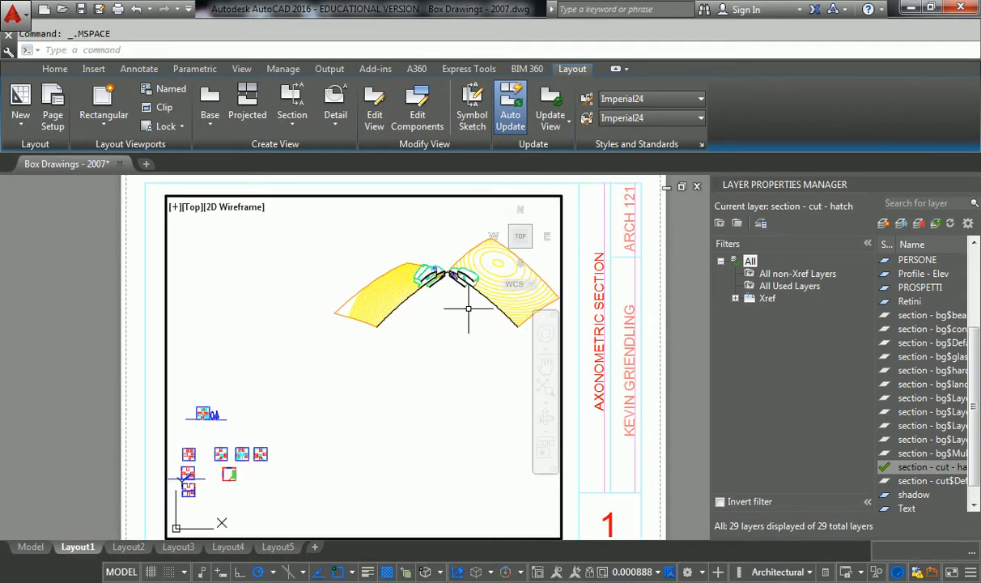
scroll(340, 291, up, 2)
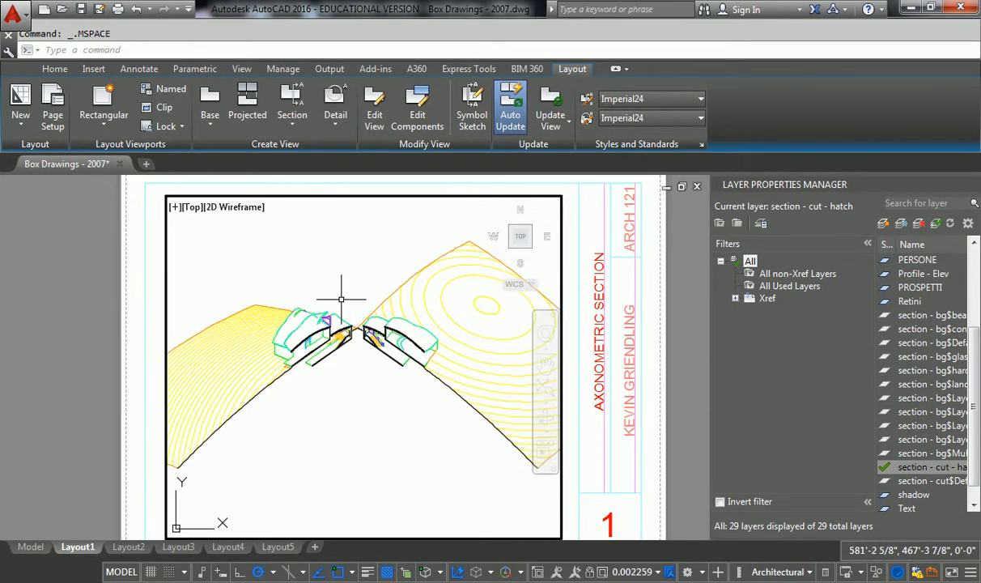
mouse_move(341, 300)
middle_down()
mouse_move(357, 322)
mouse_move(356, 307)
middle_up()
scroll(384, 352, up, 4)
scroll(356, 307, down, 2)
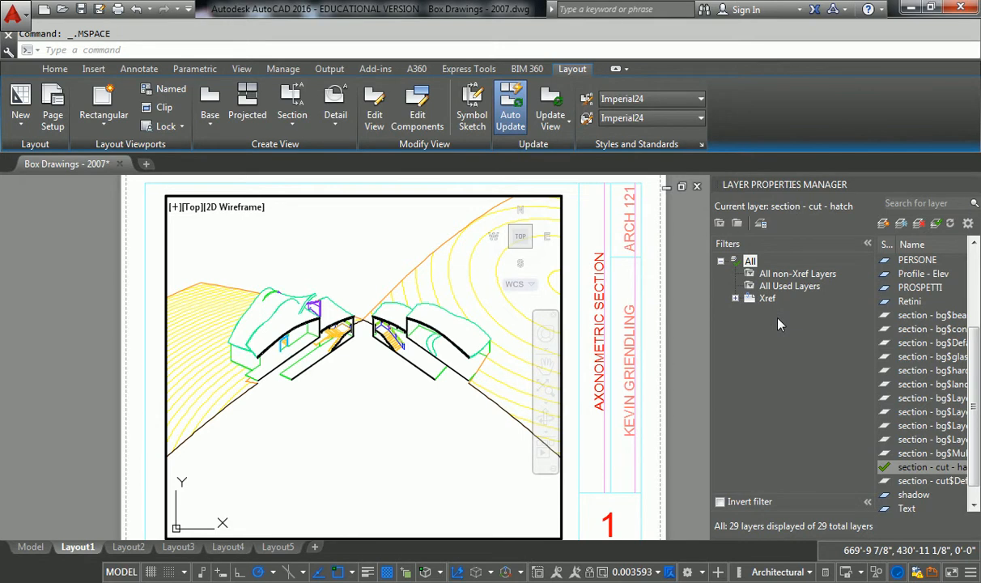
middle_drag(372, 320, 379, 338)
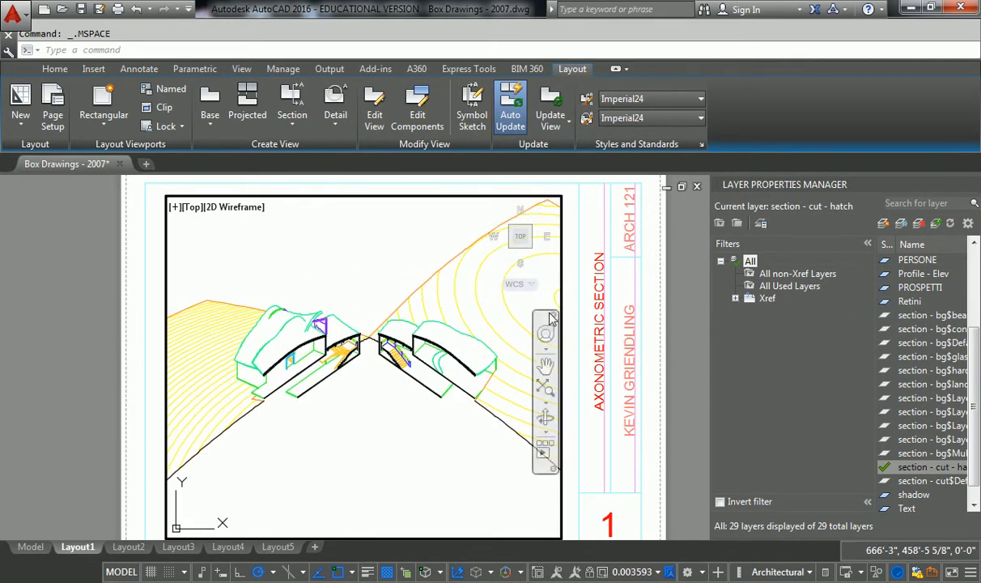
double_click(648, 328)
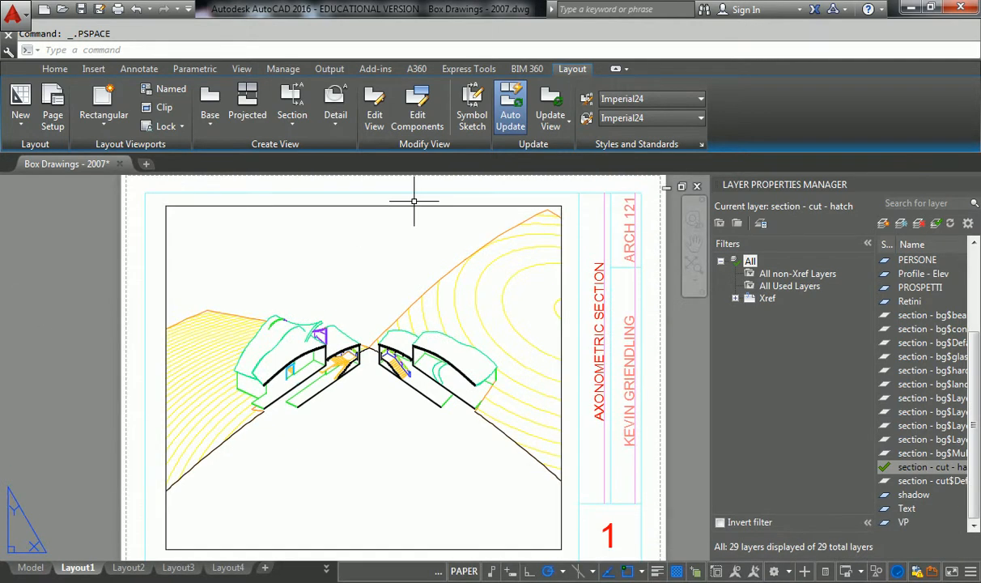
- Stretch two opposite corners of the viewport so its frame matches the sheet border and the title block edge
click(534, 204)
click(561, 206)
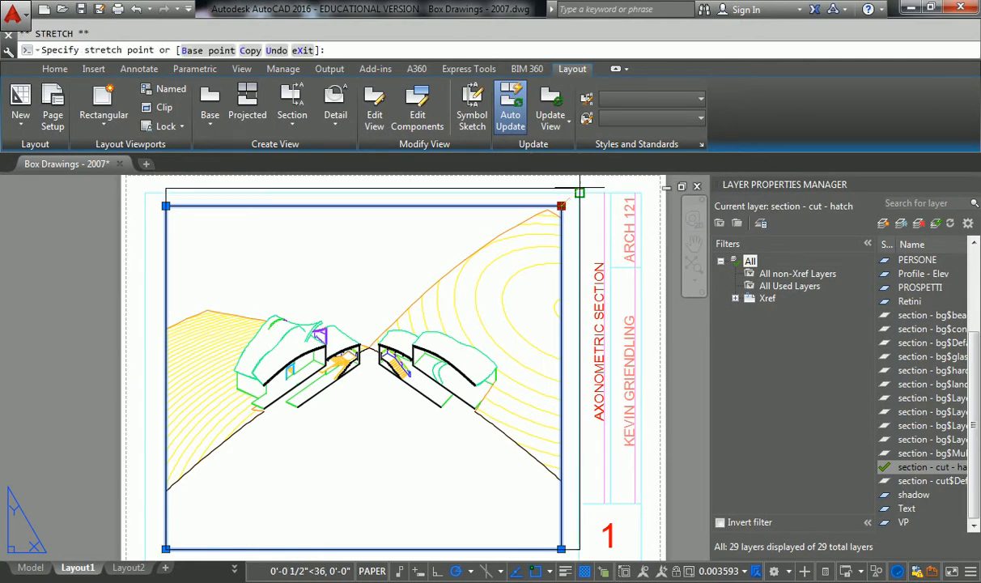
click(579, 192)
middle_drag(215, 396, 234, 287)
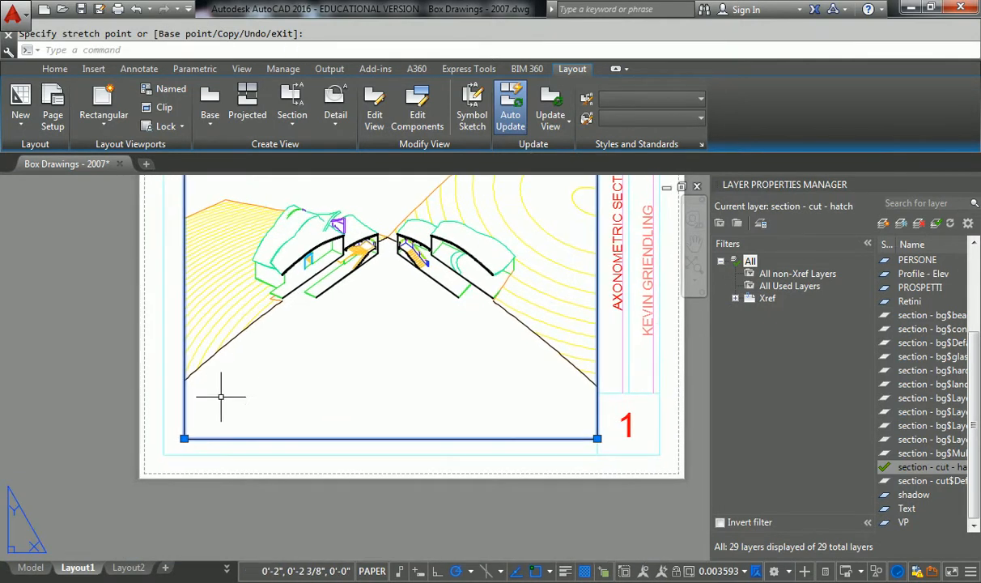
click(185, 438)
click(165, 455)
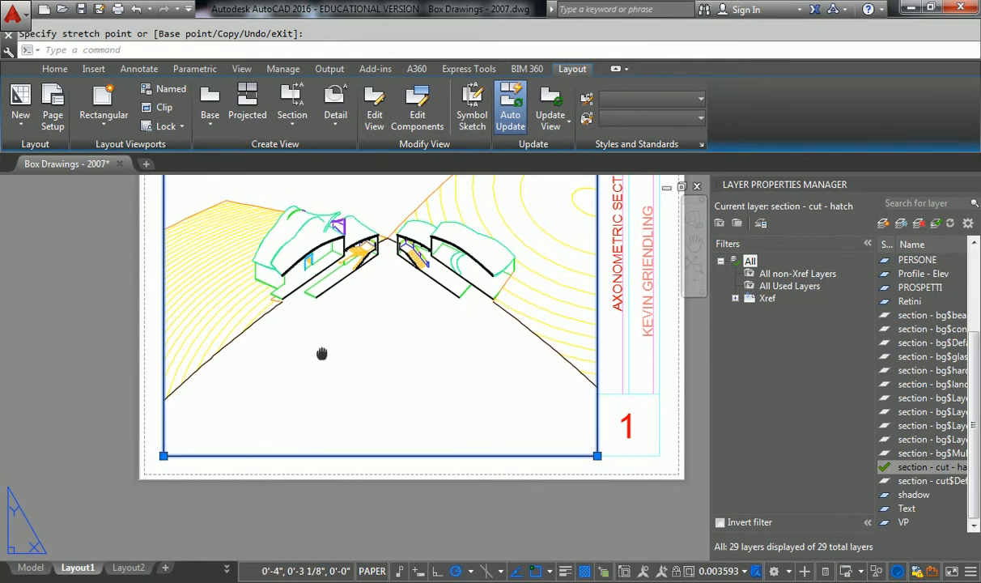
middle_drag(323, 350, 302, 436)
key(Escape)
middle_drag(353, 362, 327, 377)
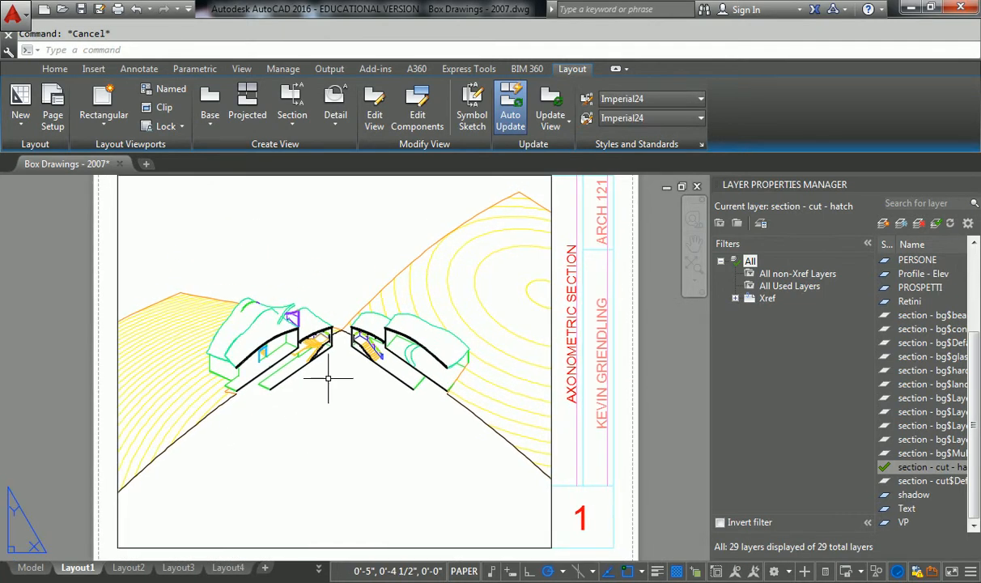
- Preview the plot of Layout1 with the Custom Gray Hatch.ctb plot style table
right_click(85, 570)
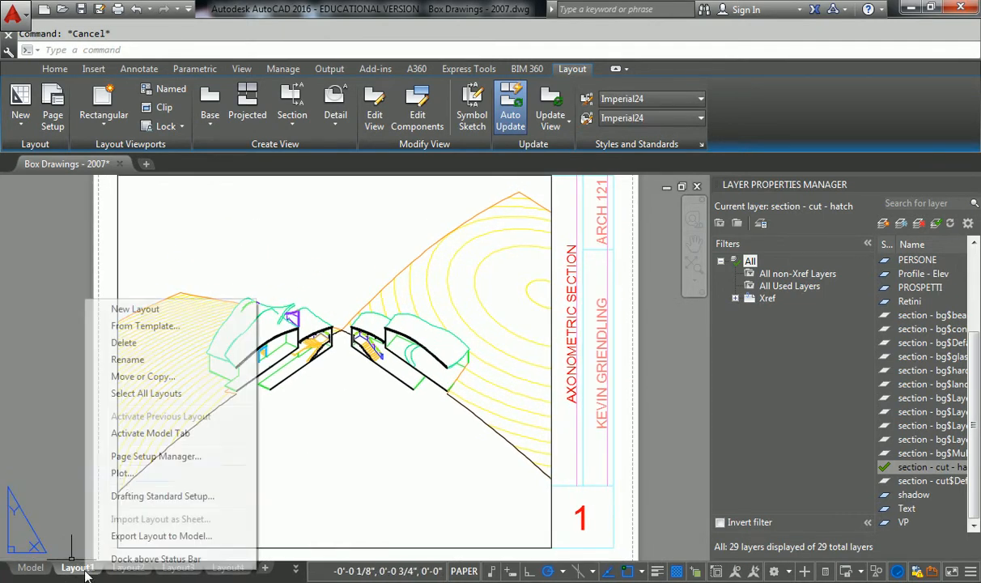
click(121, 473)
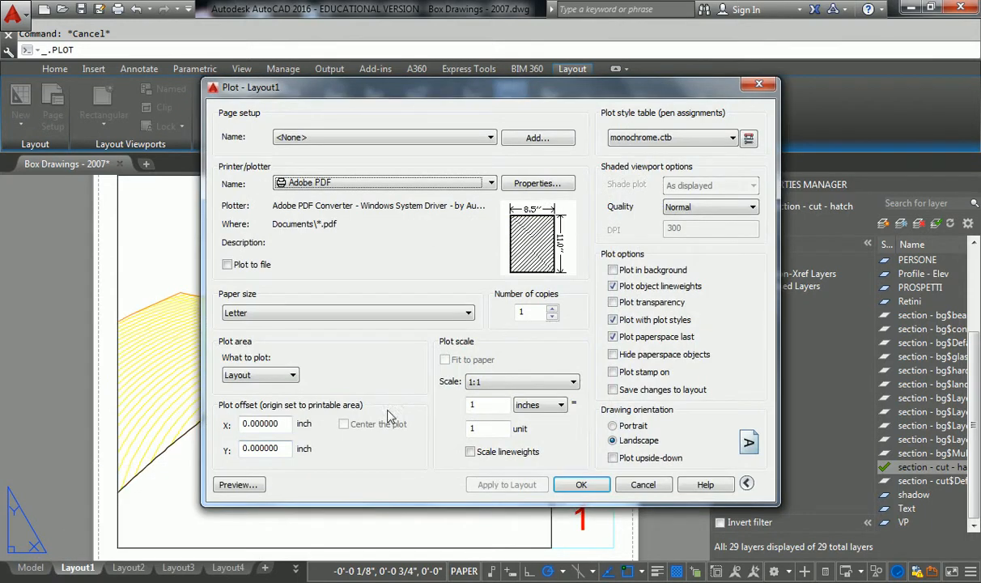
click(659, 139)
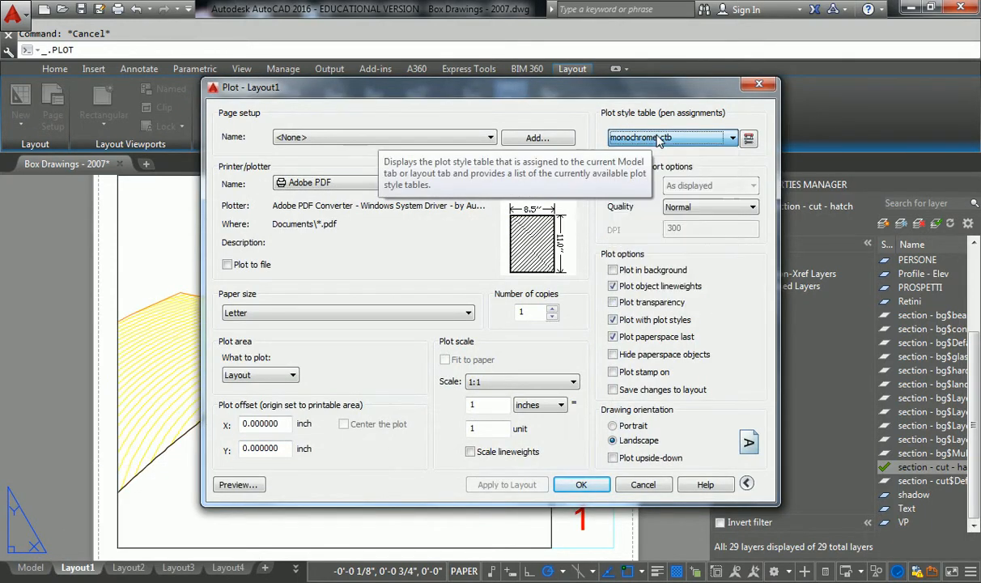
click(641, 172)
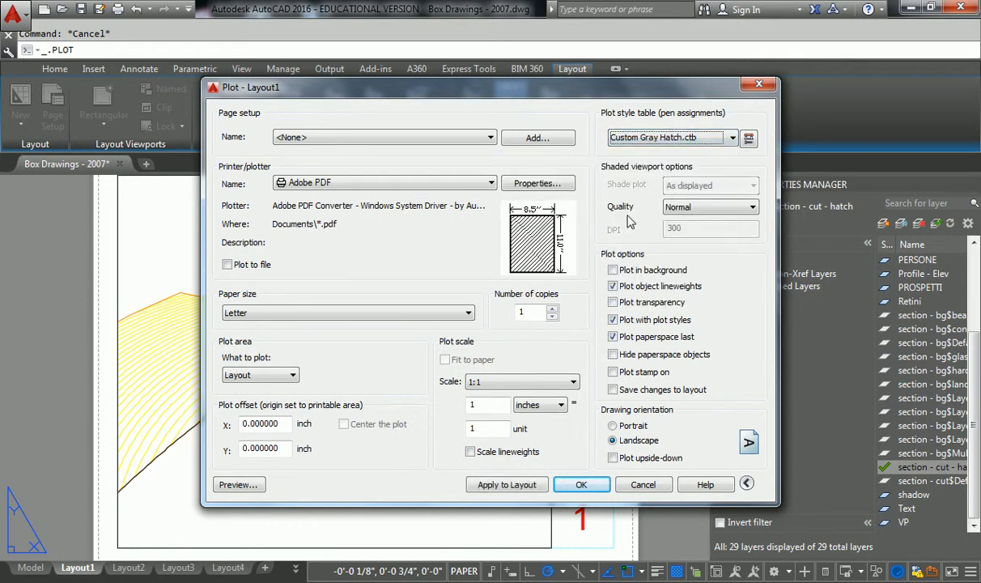
click(236, 485)
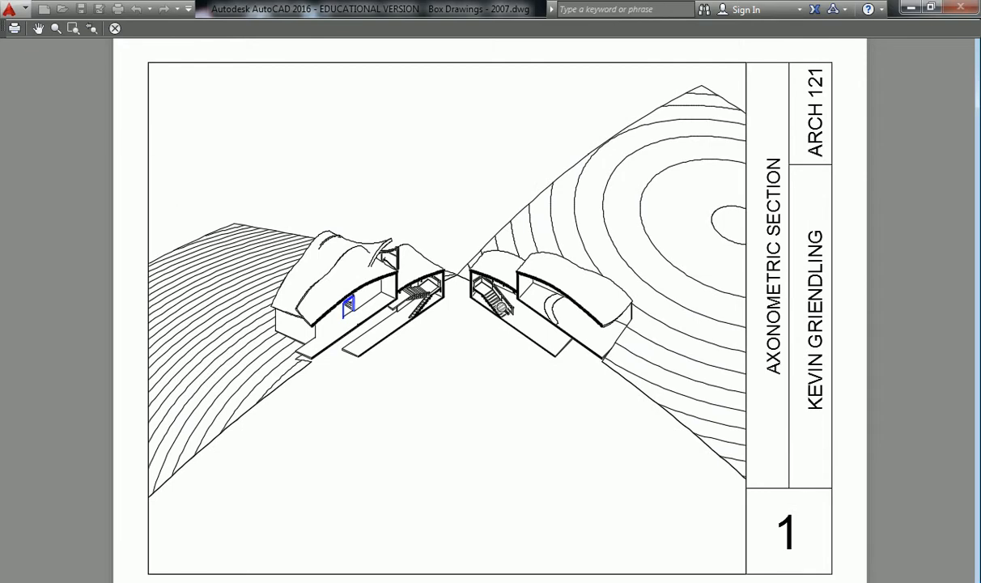
- Examine the line weights and colours of the stairs, section cuts and contours in the plot preview, and leave the plot
scroll(510, 307, up, 2)
scroll(441, 306, up, 2)
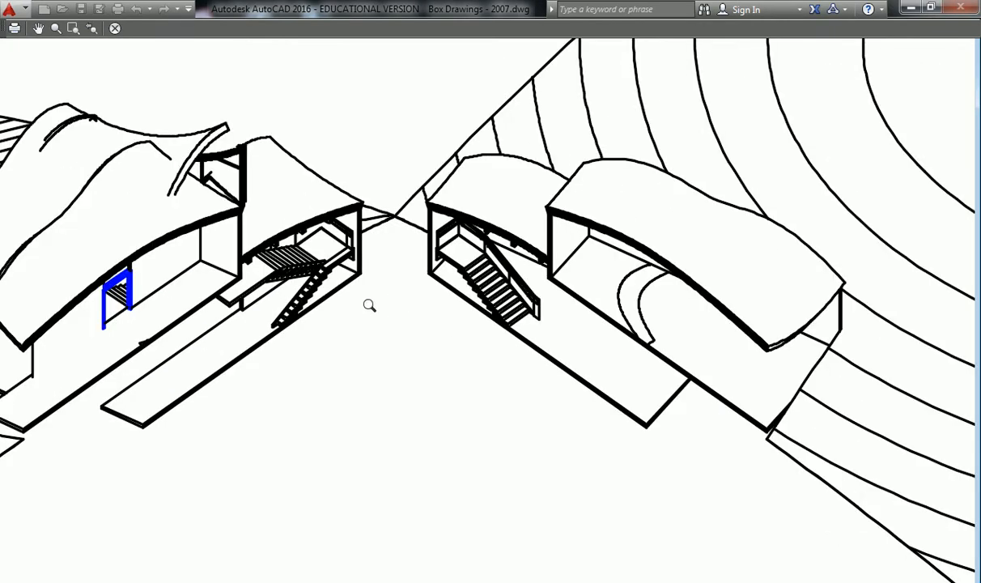
scroll(471, 287, down, 6)
drag(533, 305, 495, 312)
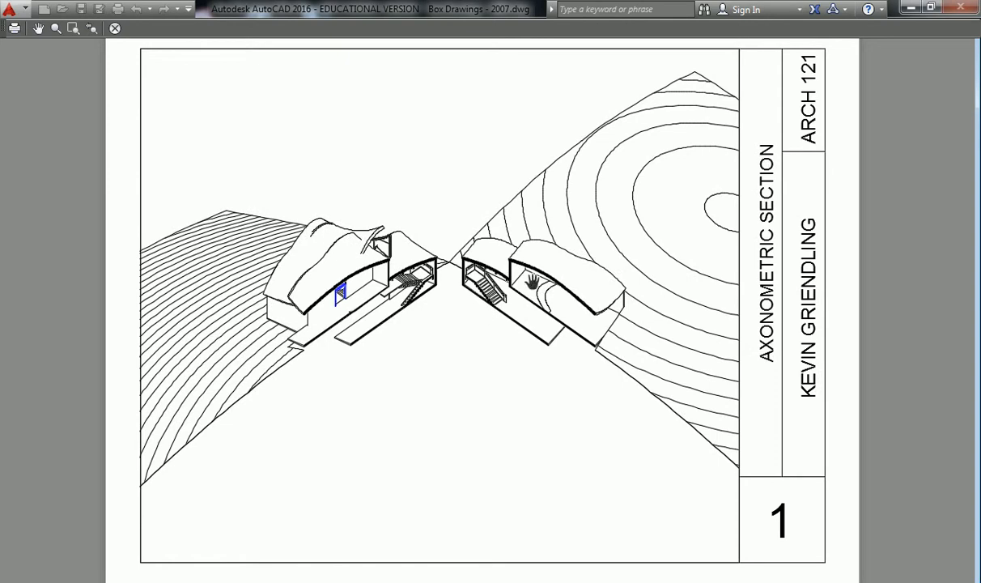
scroll(409, 278, up, 8)
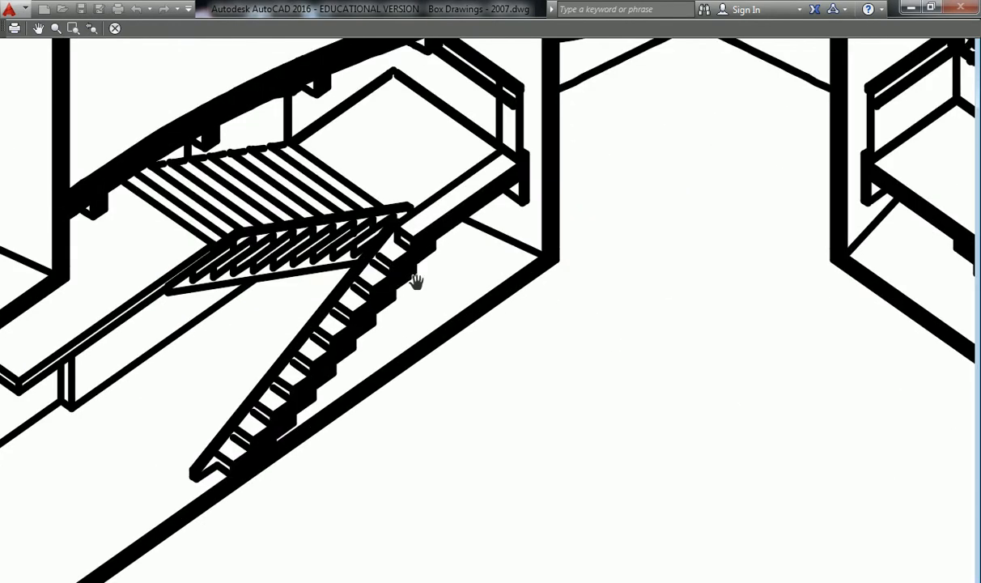
scroll(428, 277, down, 3)
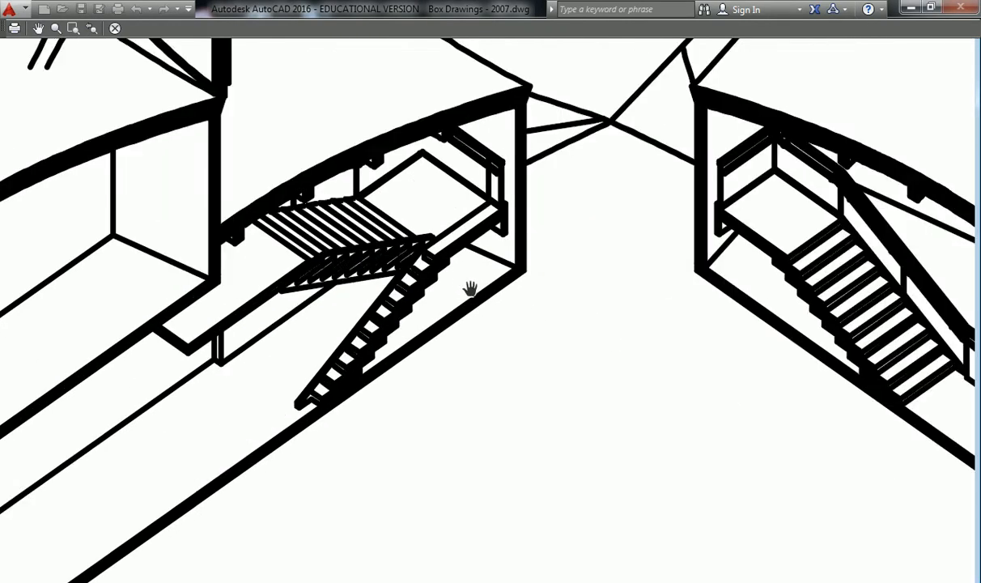
scroll(534, 336, down, 5)
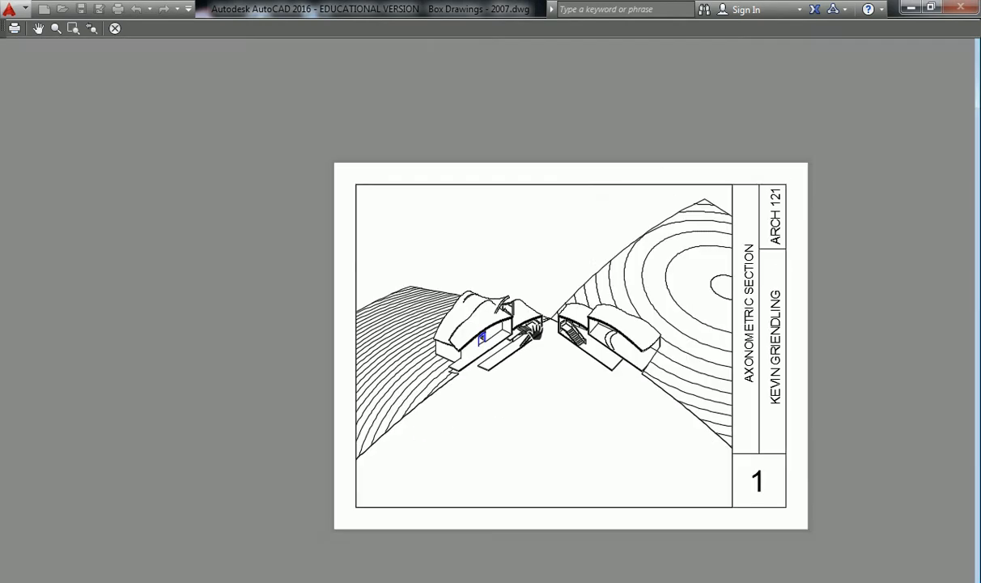
middle_drag(613, 286, 547, 291)
key(Escape)
key(Escape)
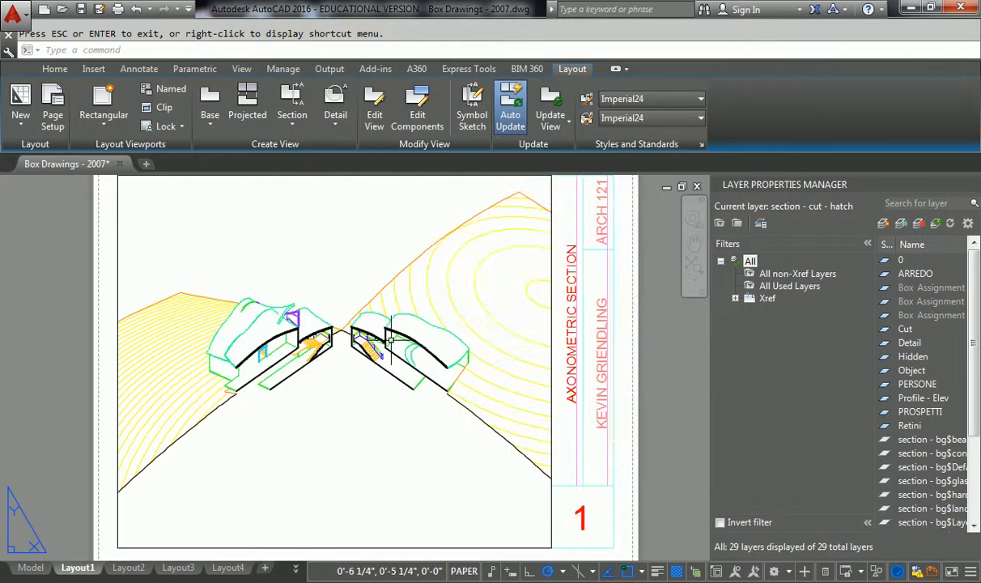
- Set the viewport scale to 1/8" = 1'-0", centre the section in it, and return to paper space
scroll(392, 311, down, 3)
scroll(386, 333, up, 1)
double_click(386, 333)
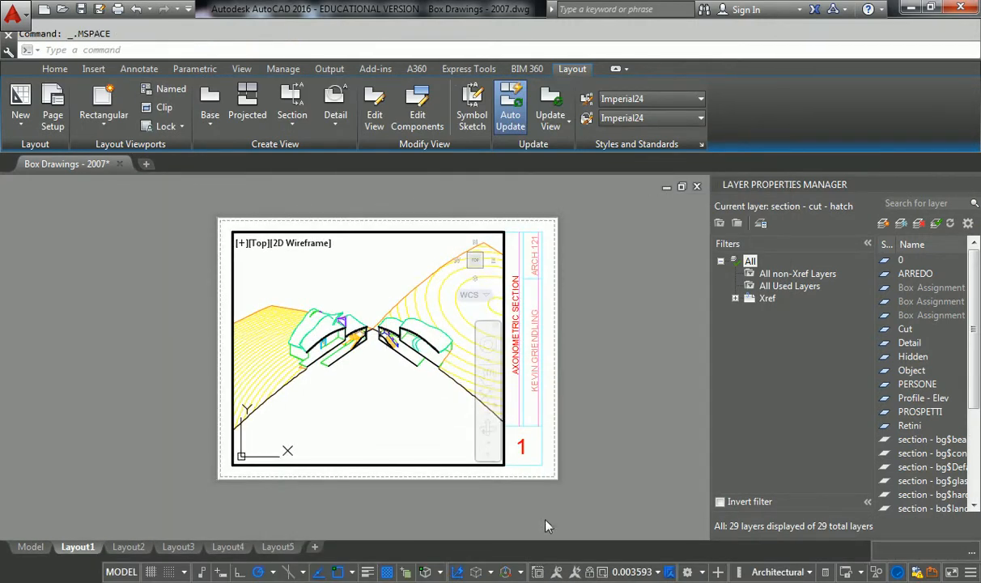
click(657, 572)
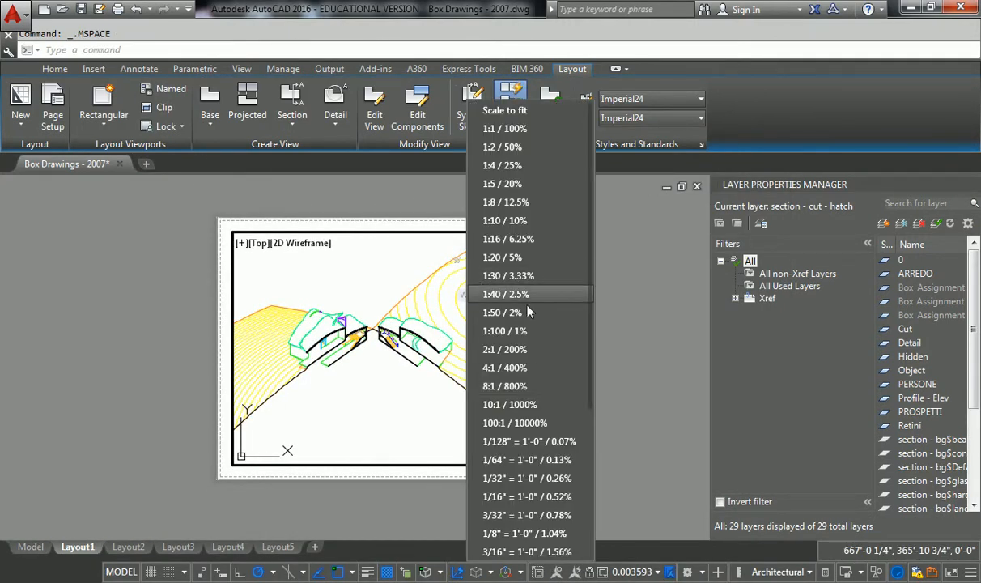
scroll(488, 486, down, 1)
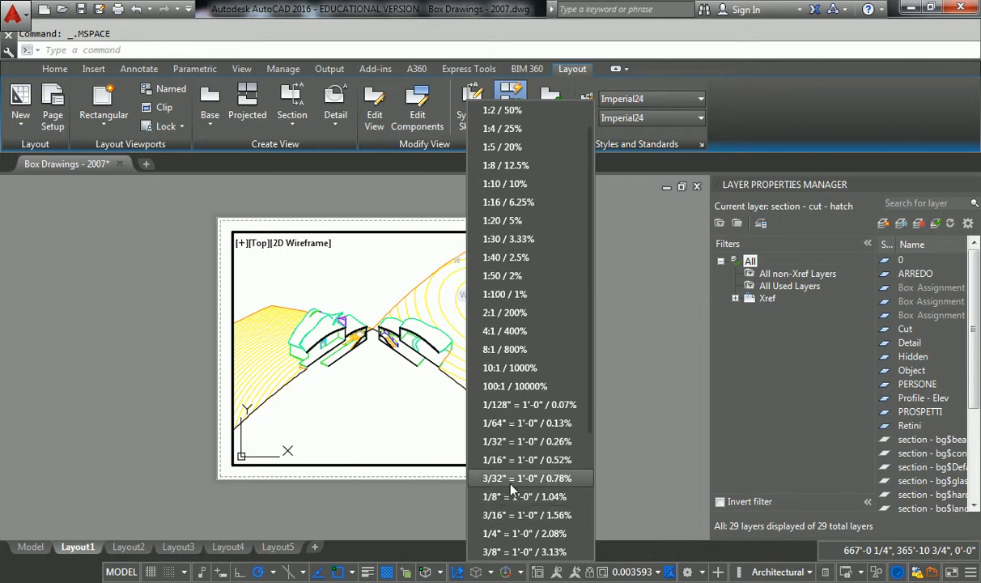
click(486, 478)
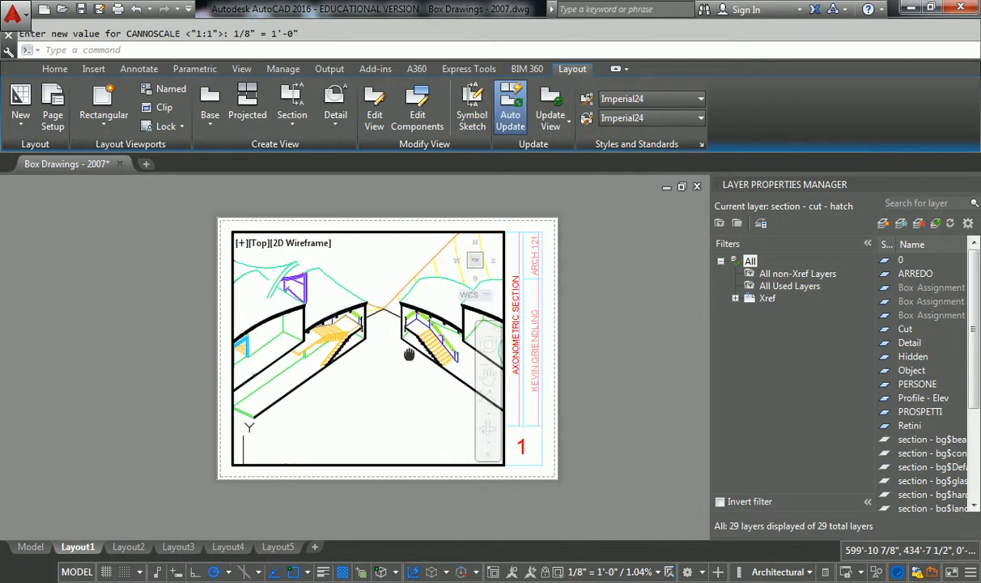
key(Escape)
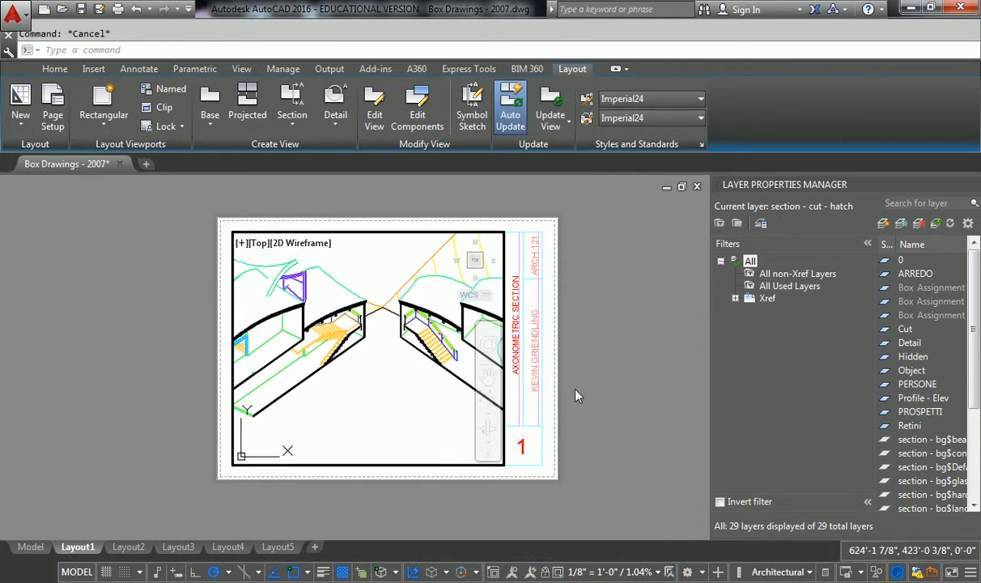
double_click(593, 257)
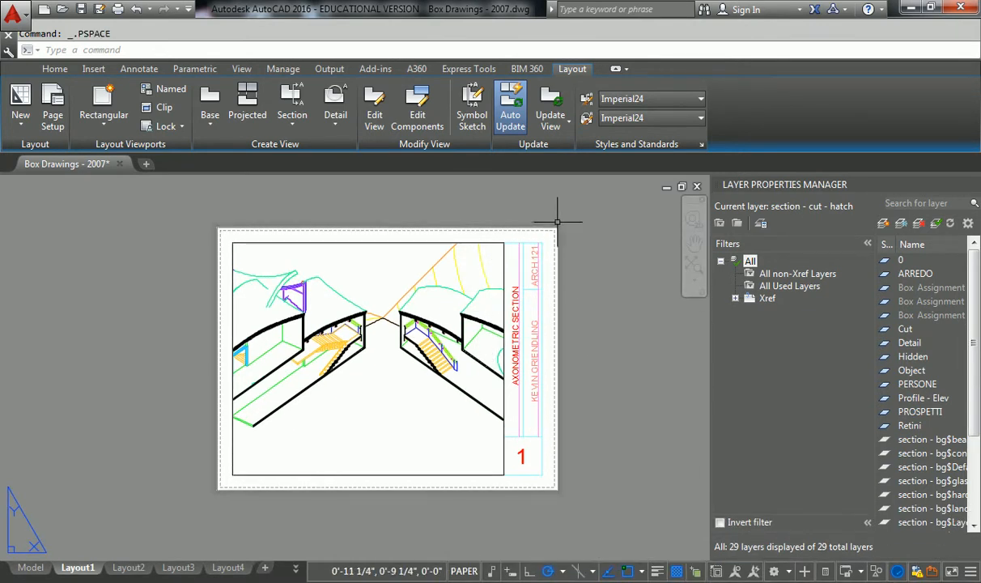
- Check Layout4, return to Layout1, and add a new layout to the drawing with the default name
click(227, 569)
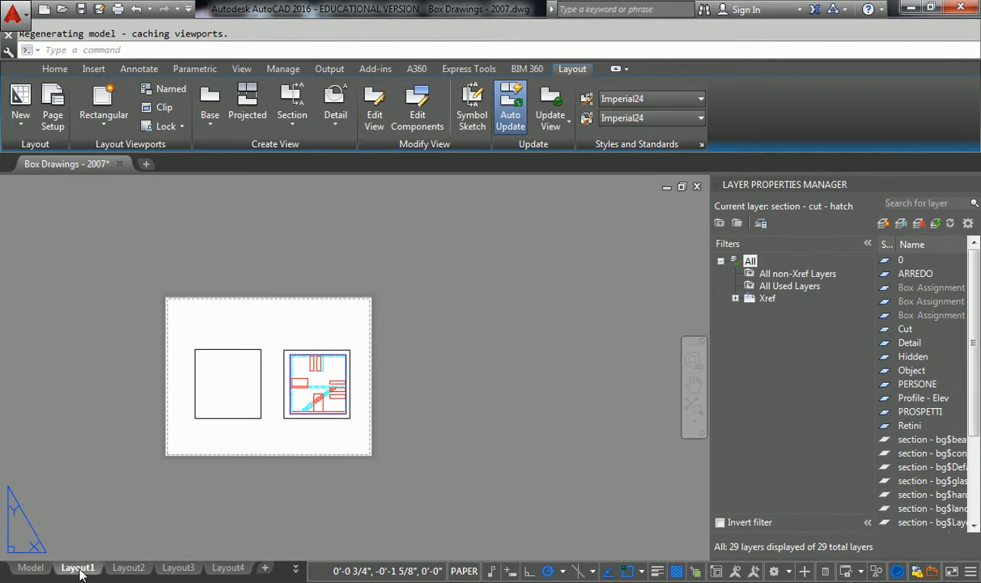
click(77, 568)
click(265, 567)
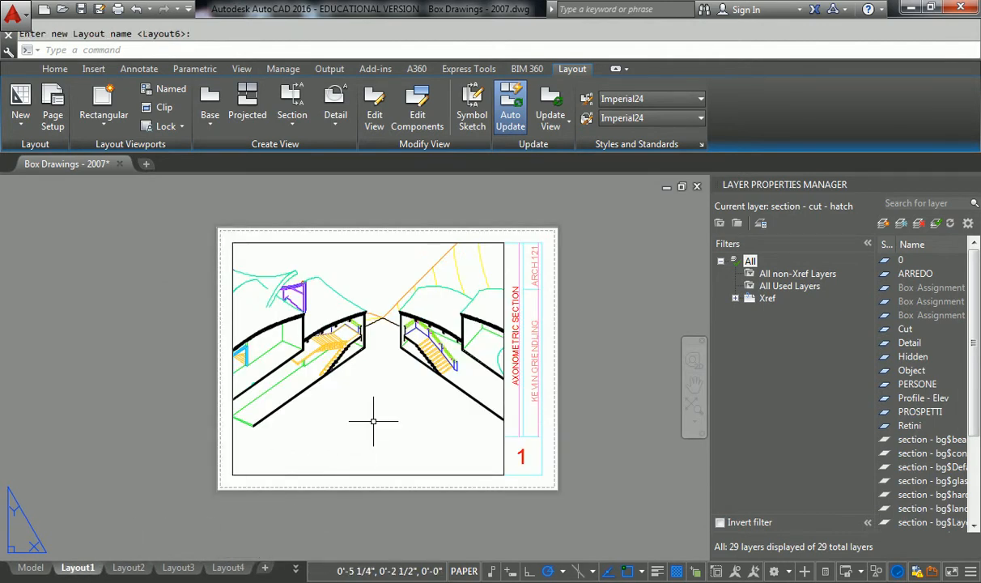
key(Escape)
- Go through Layout4 and Layout5 and switch to the newly added layout
click(229, 567)
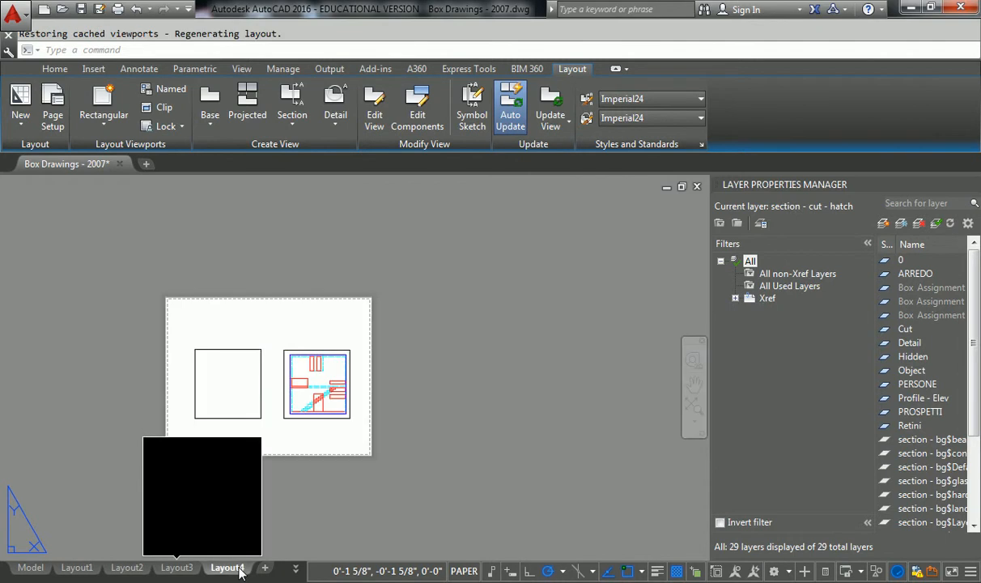
click(296, 568)
click(226, 511)
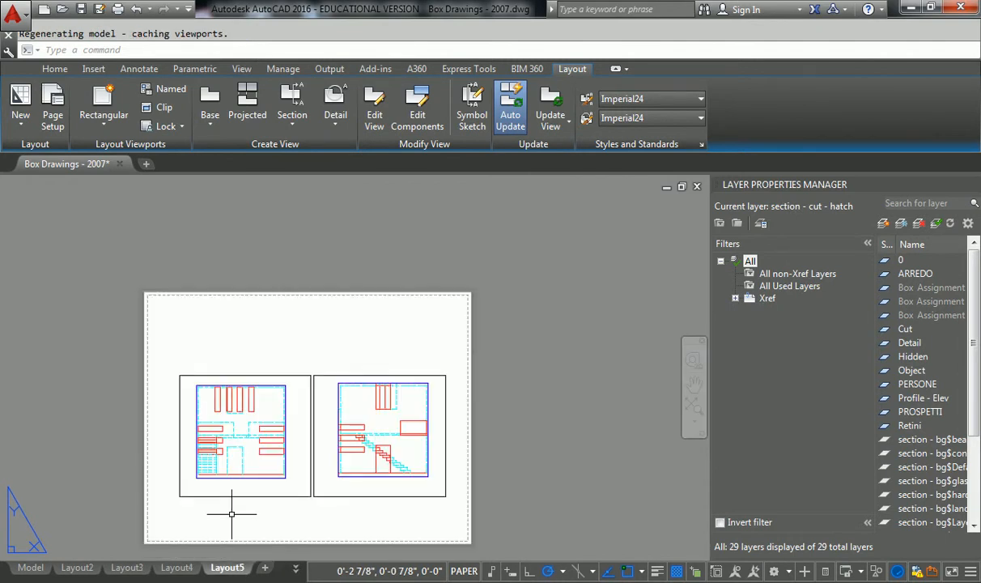
click(295, 568)
click(252, 530)
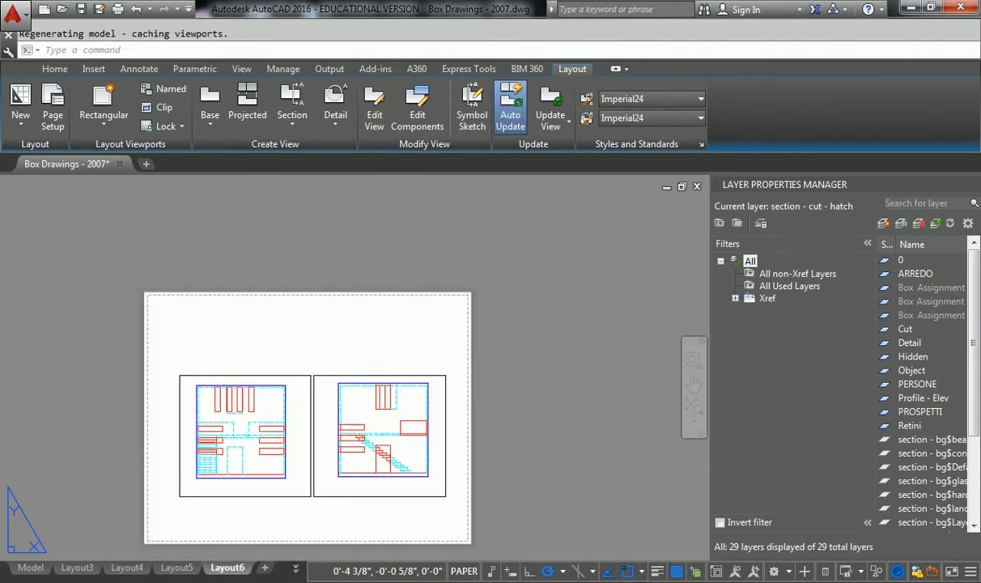
- Modify Layout6's page setup to use the \\instserv3\11x17_2232 printer and the Custom Gray Hatch.ctb plot style table
right_click(227, 566)
click(285, 451)
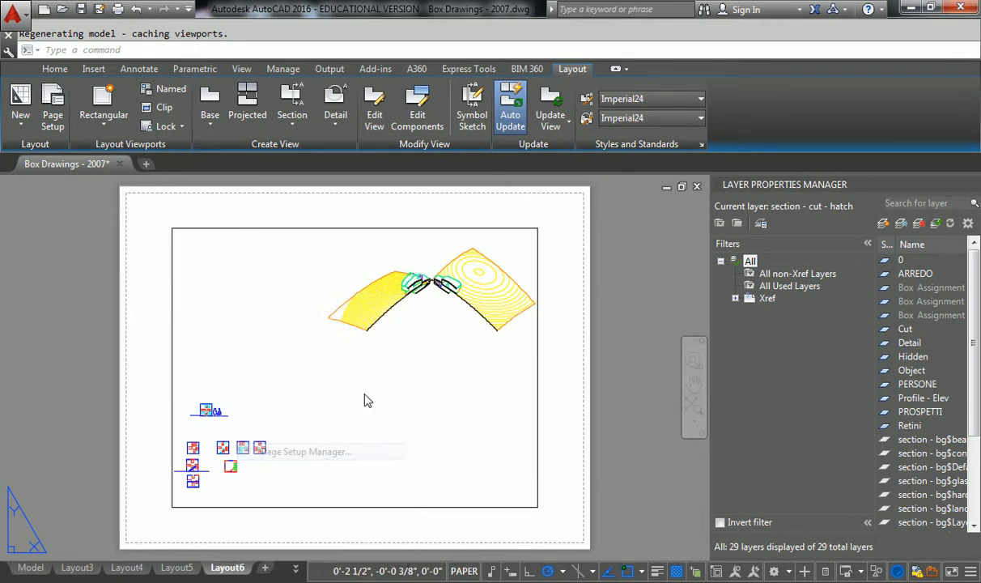
click(619, 272)
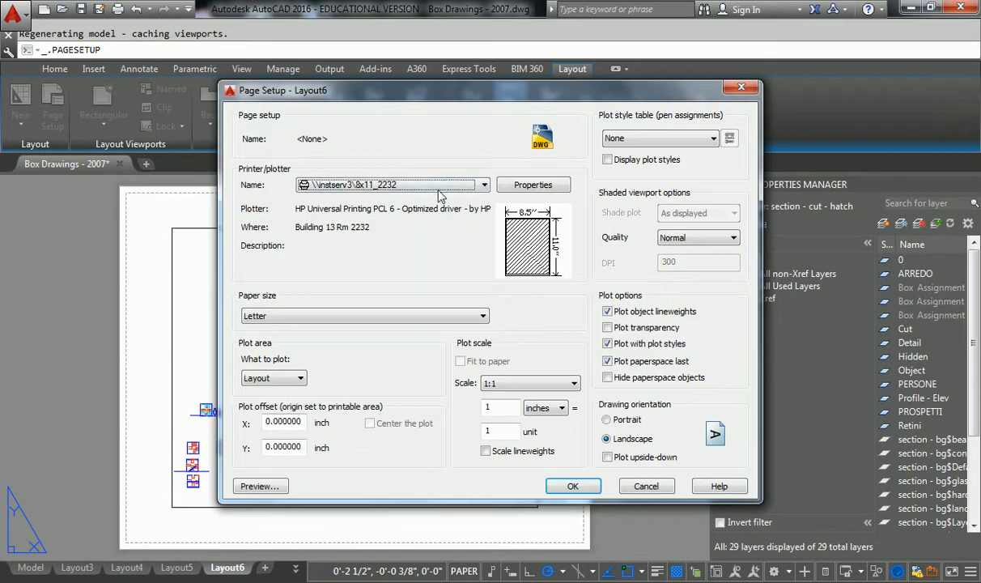
click(418, 185)
click(402, 230)
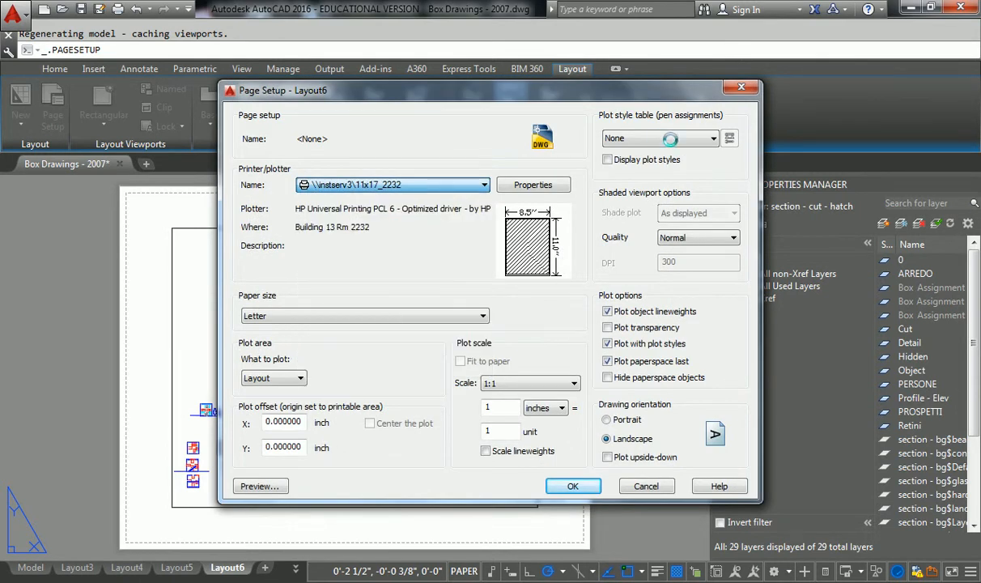
click(636, 136)
click(660, 184)
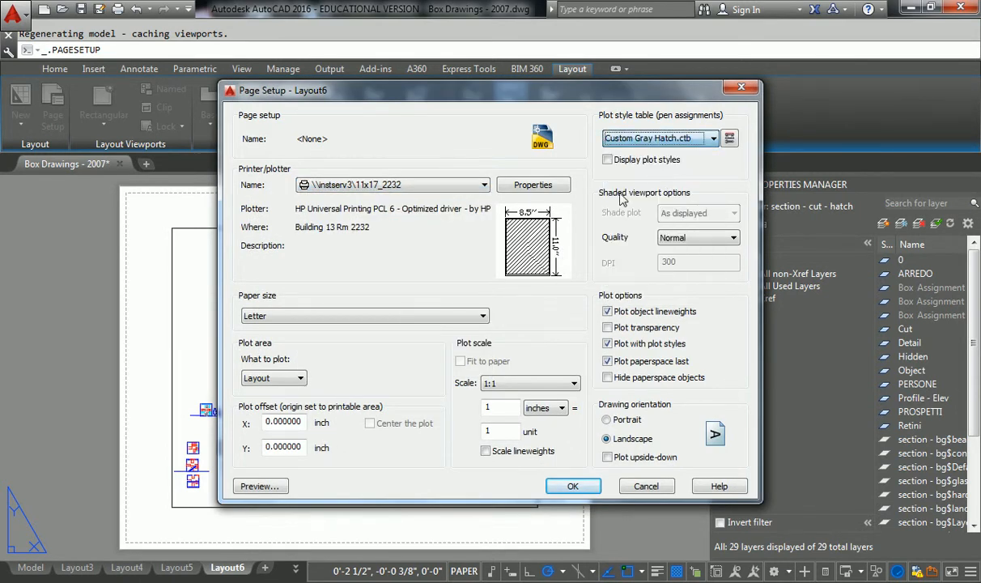
- Set Layout6's paper size to 11×17, apply the page setup and close the manager
click(348, 316)
scroll(329, 237, up, 2)
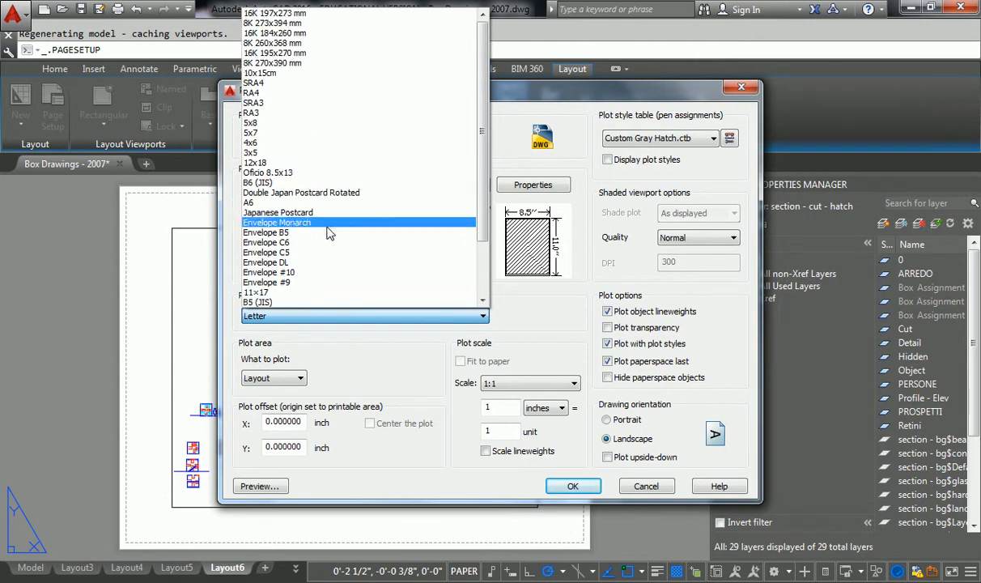
scroll(328, 234, down, 2)
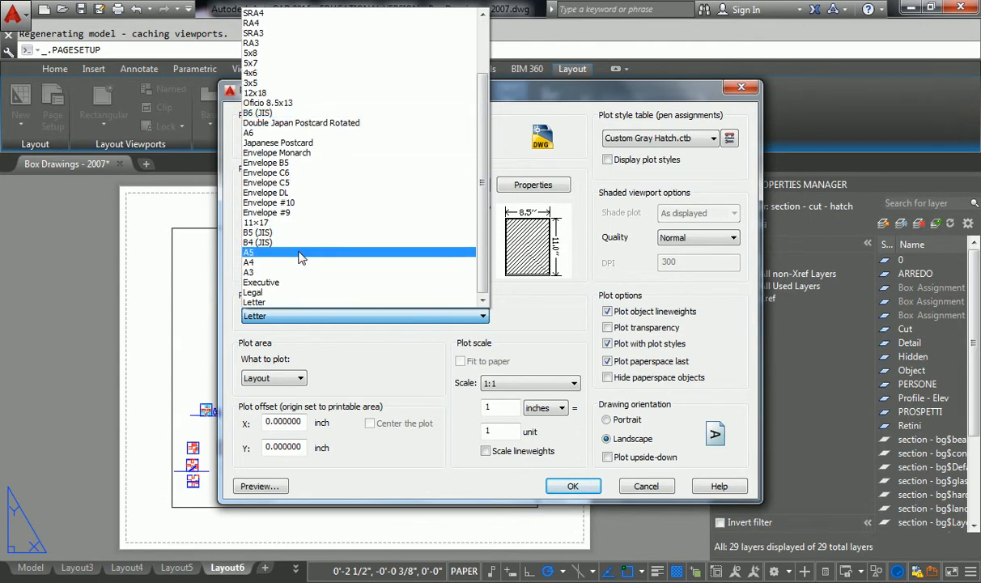
click(270, 221)
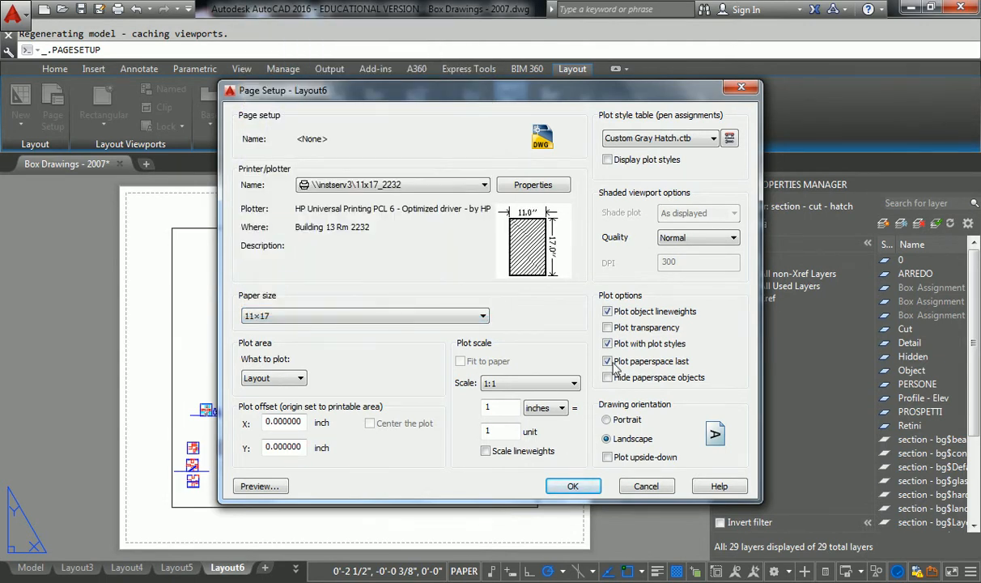
click(572, 485)
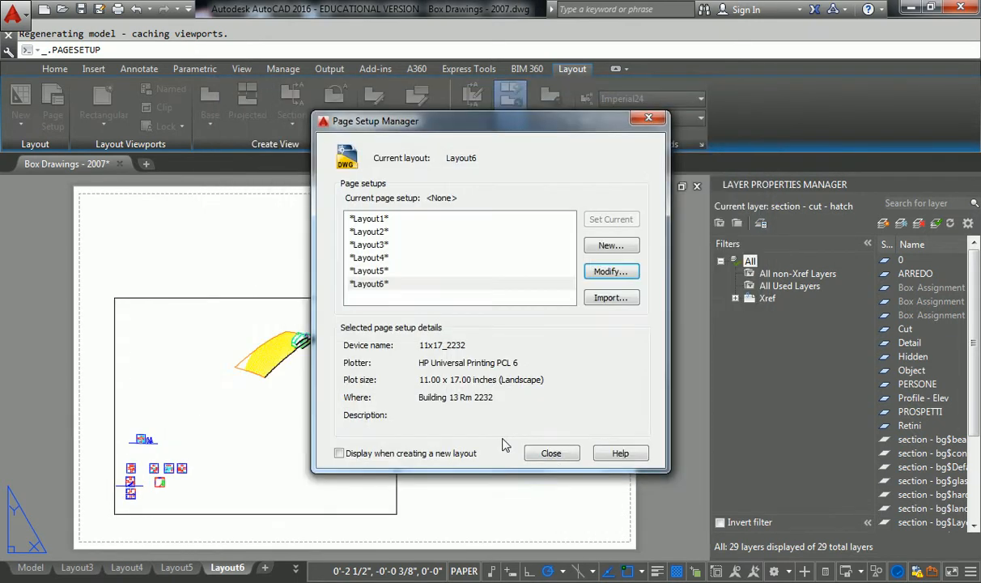
click(557, 458)
- Stretch the viewport by its upper-right and lower-left corners until it extends beyond the whole sheet
click(431, 264)
click(387, 301)
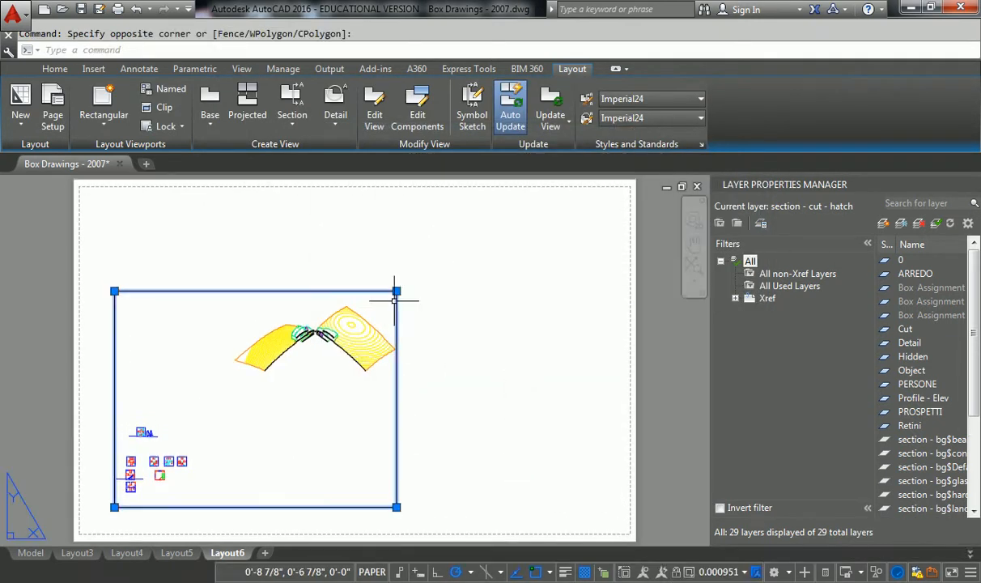
click(397, 288)
click(396, 295)
click(396, 296)
scroll(398, 297, down, 4)
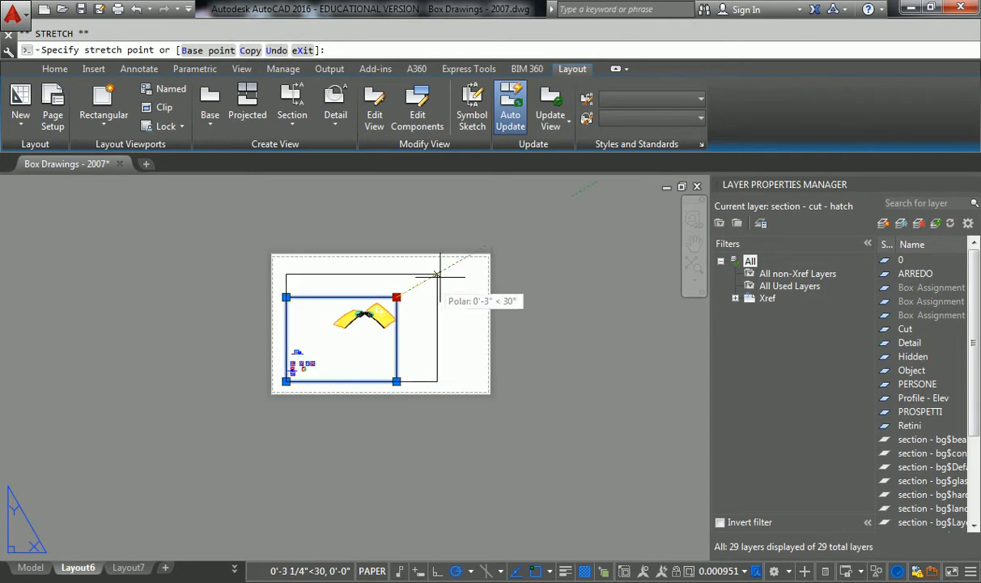
click(496, 241)
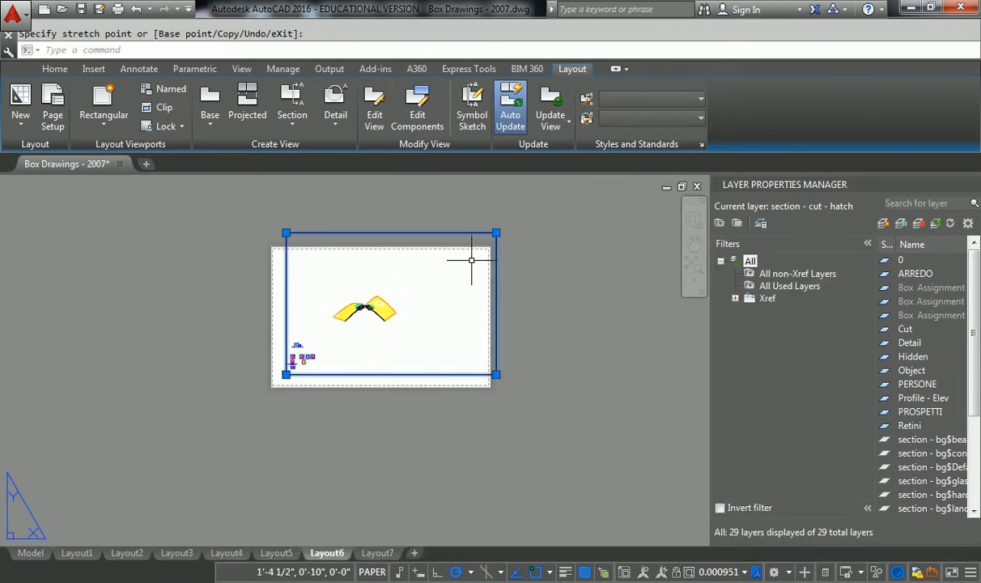
click(285, 381)
click(266, 402)
key(Escape)
- Centre the axonometric section in the viewport, set the viewport scale to 1/8" = 1'-0", and return to paper space
double_click(369, 325)
scroll(363, 306, up, 6)
scroll(376, 291, up, 4)
mouse_move(376, 291)
middle_down()
mouse_move(410, 300)
mouse_move(392, 296)
middle_up()
scroll(399, 296, down, 4)
scroll(398, 296, up, 2)
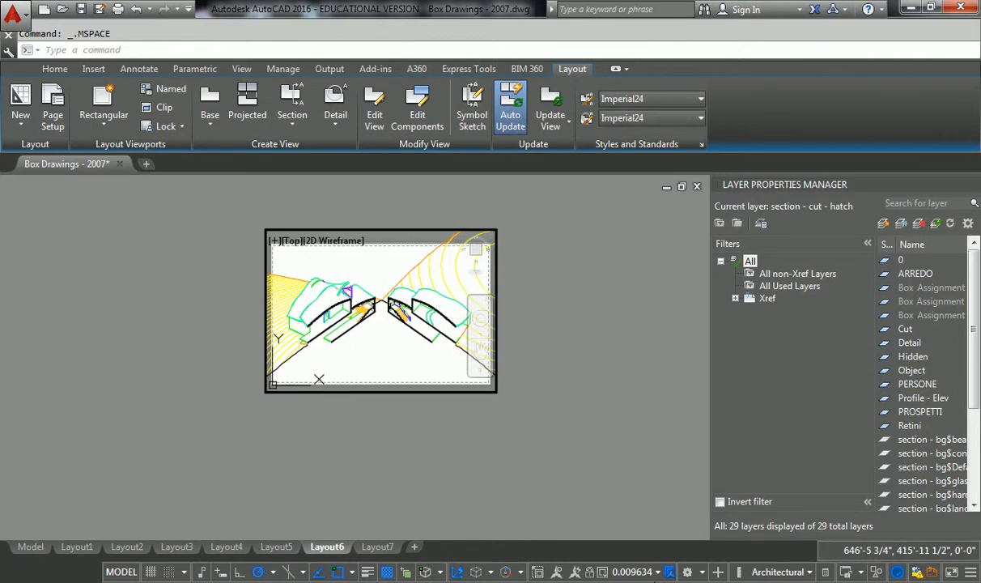
click(657, 572)
click(526, 533)
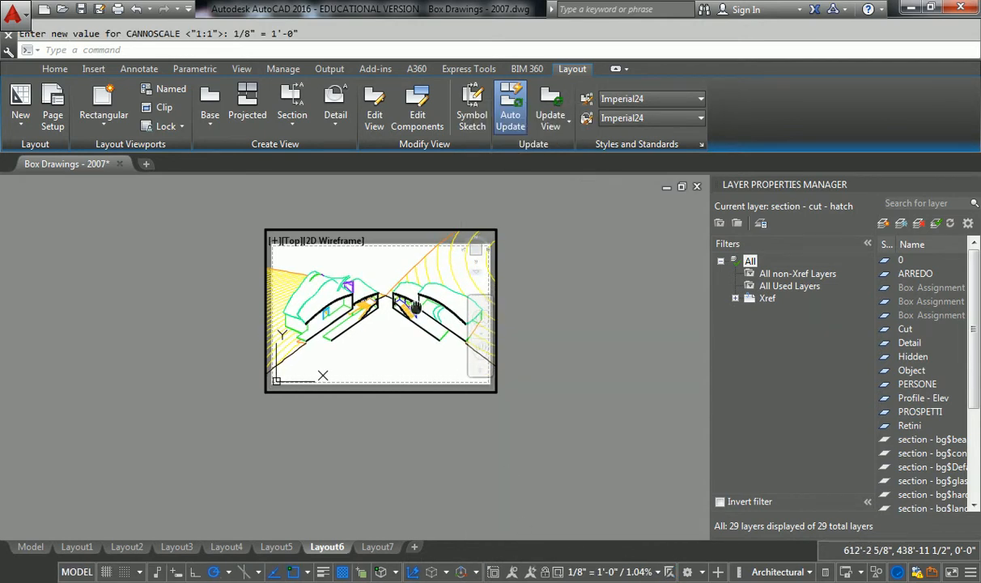
double_click(228, 289)
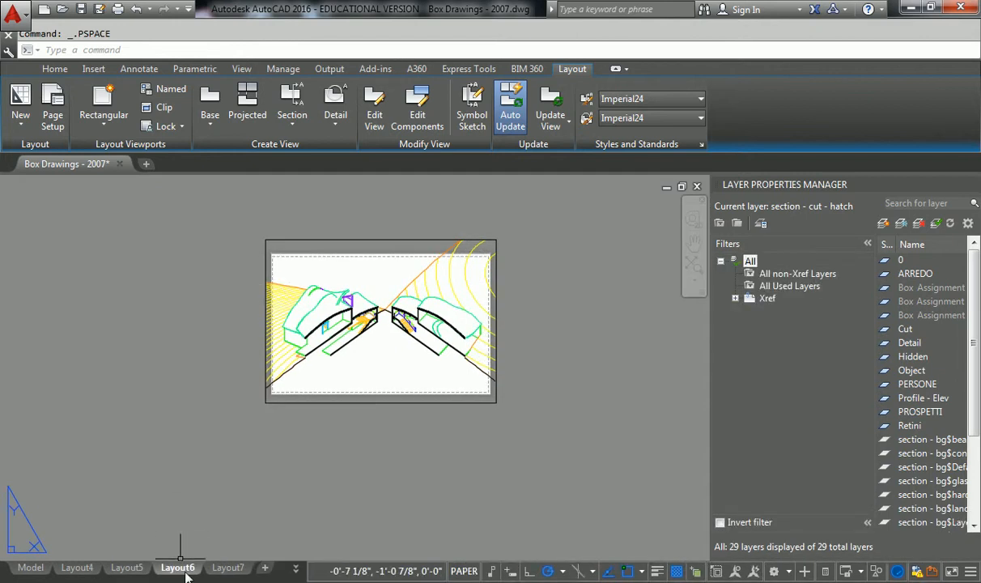
right_click(194, 565)
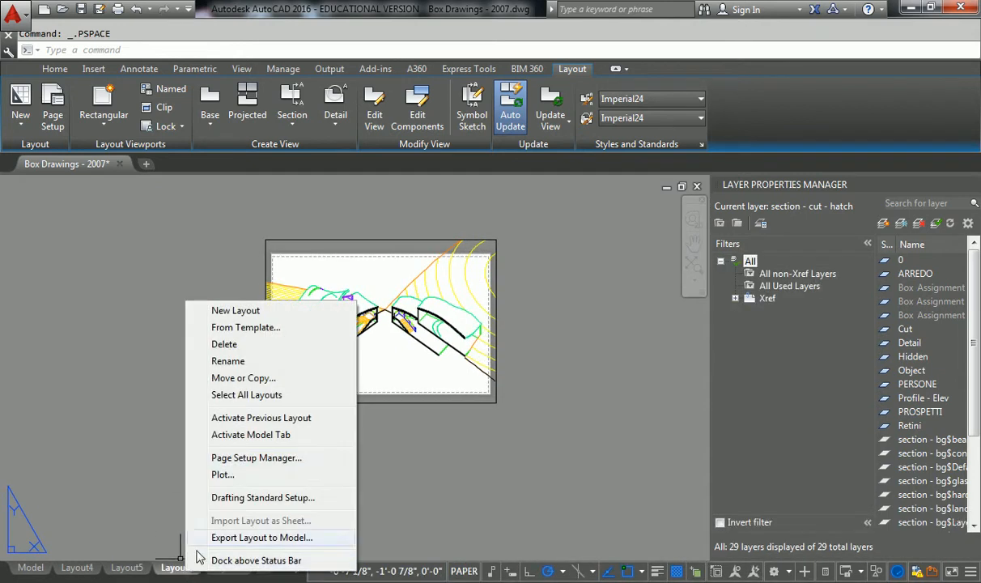
click(240, 458)
key(Escape)
- Preview the plot of Layout6, examine the section's line weights and colours, and leave the plot without printing
right_click(183, 571)
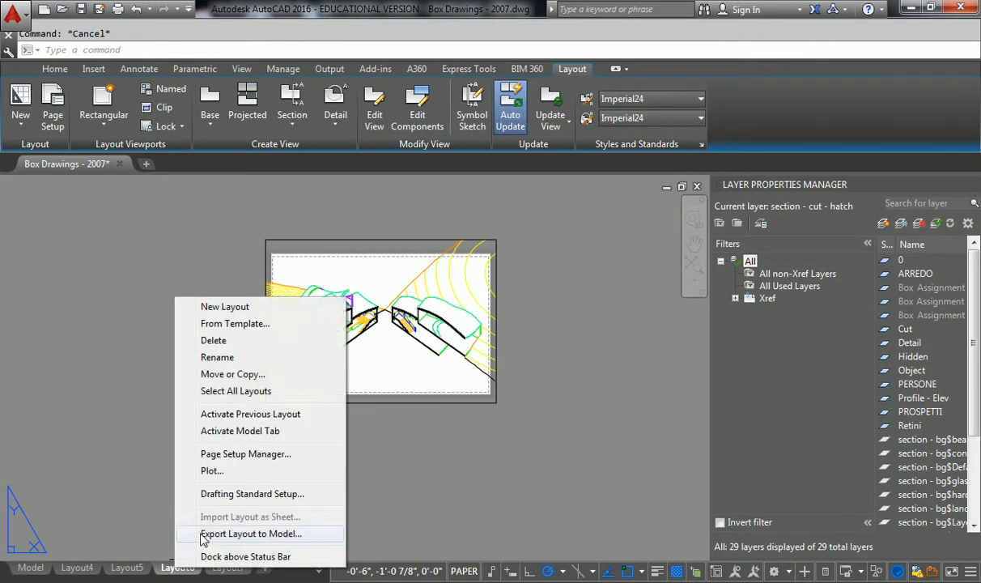
click(189, 472)
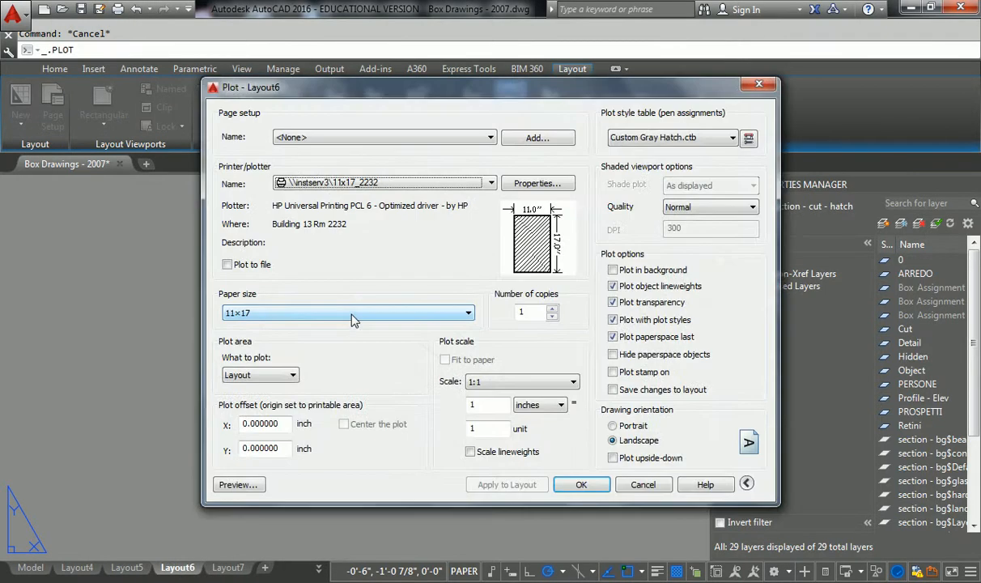
click(237, 484)
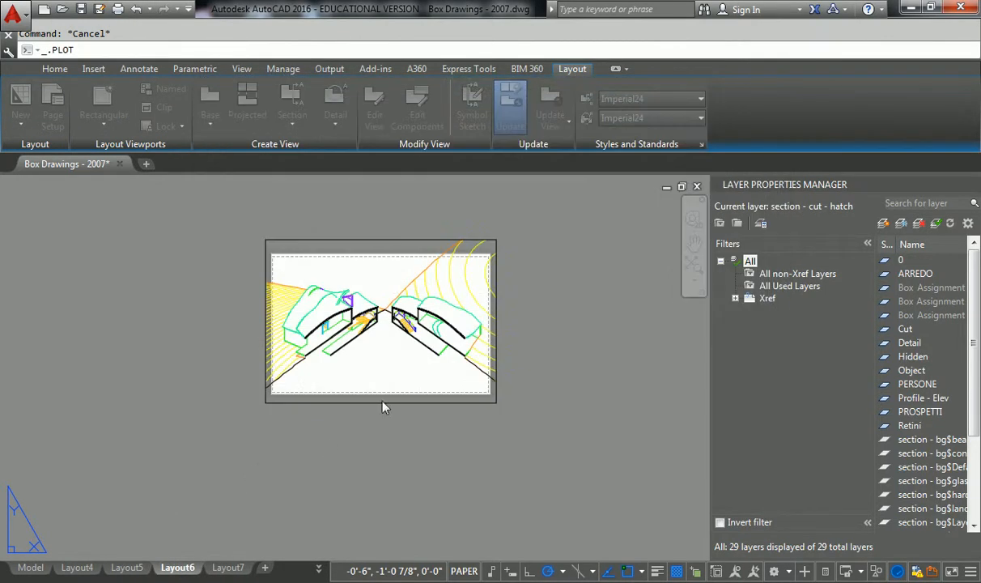
scroll(474, 324, up, 4)
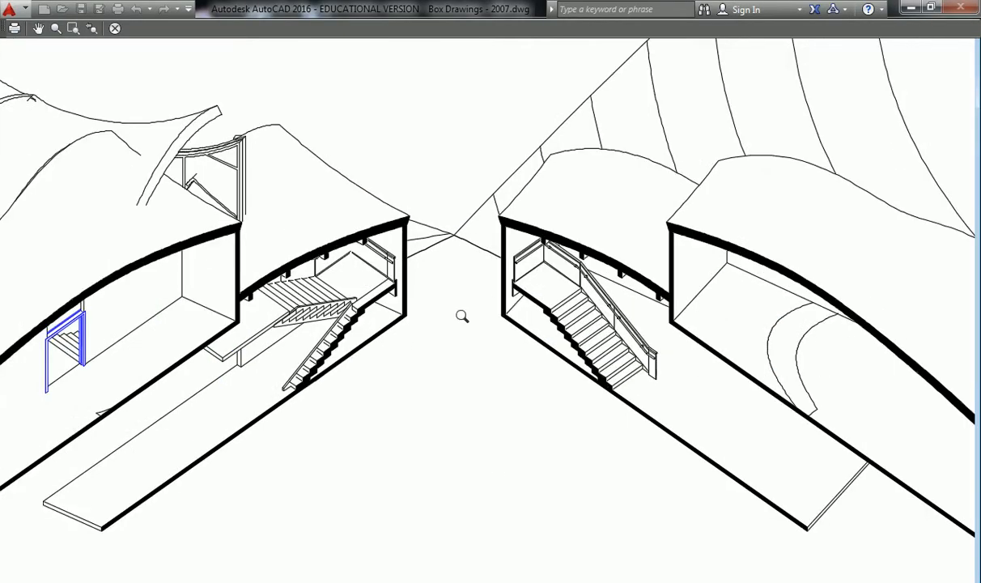
scroll(365, 374, down, 3)
mouse_move(382, 368)
middle_down()
mouse_move(416, 346)
mouse_move(479, 337)
middle_up()
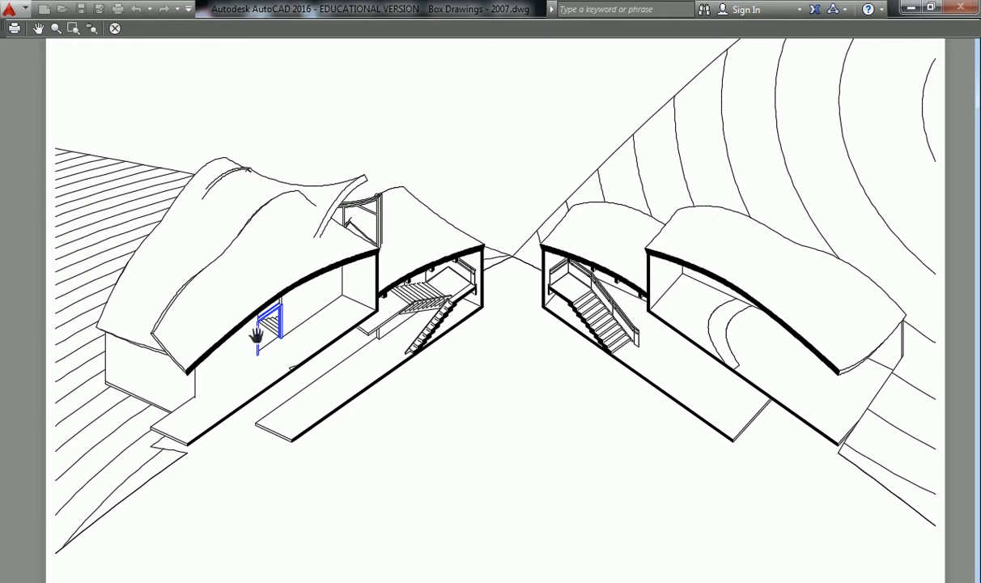
key(Escape)
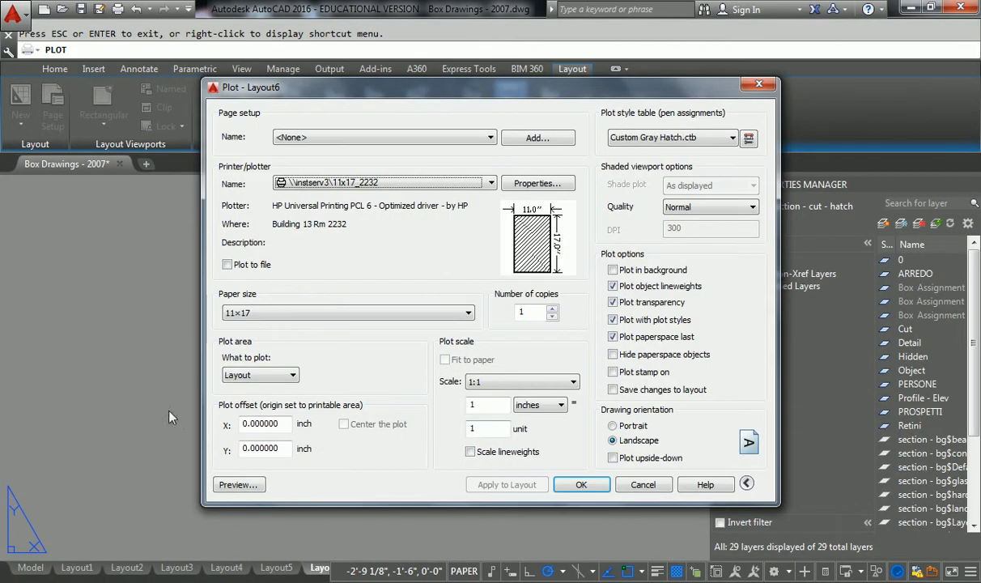
click(612, 484)
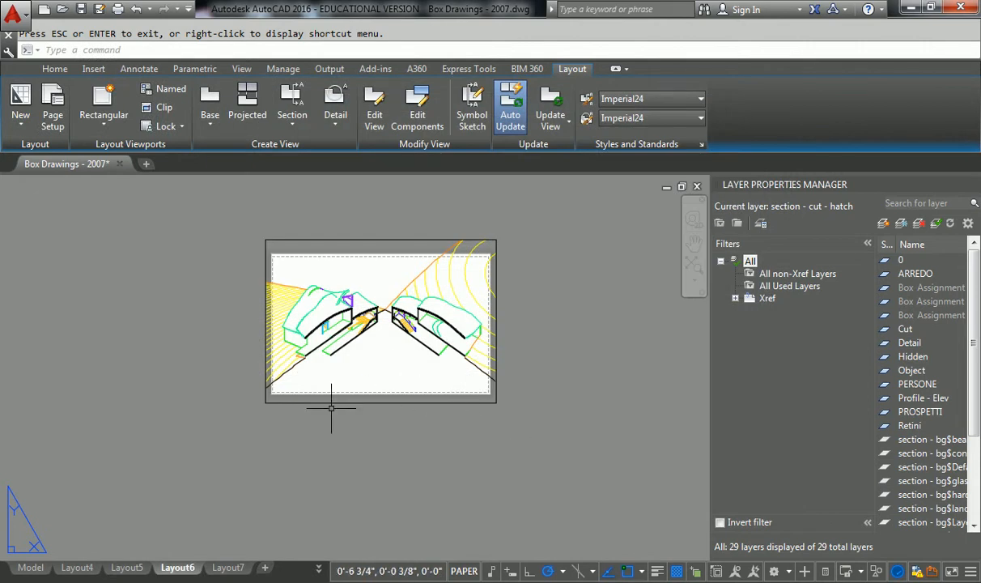
- Switch to model space and add a new layer named "section - earth"
click(33, 567)
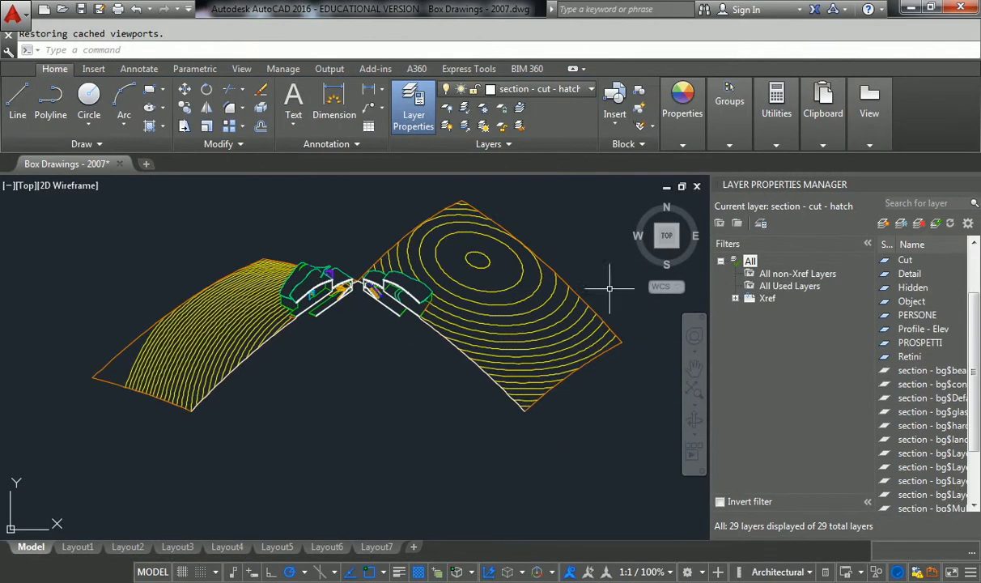
click(883, 224)
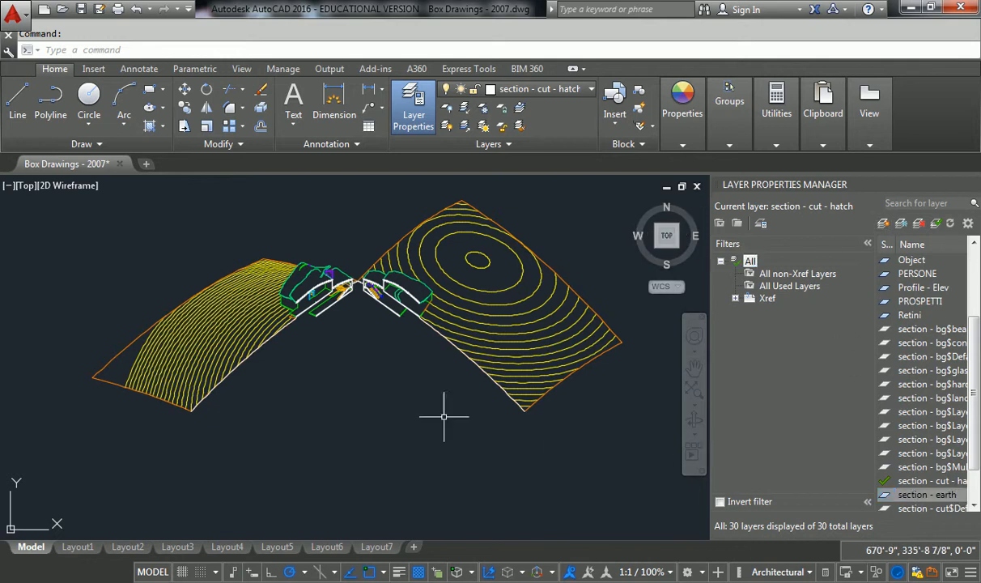
- Draw a V-shaped polyline below the section, running from the left terrain's lowest corner to the right terrain's lowest corner
scroll(370, 372, up, 5)
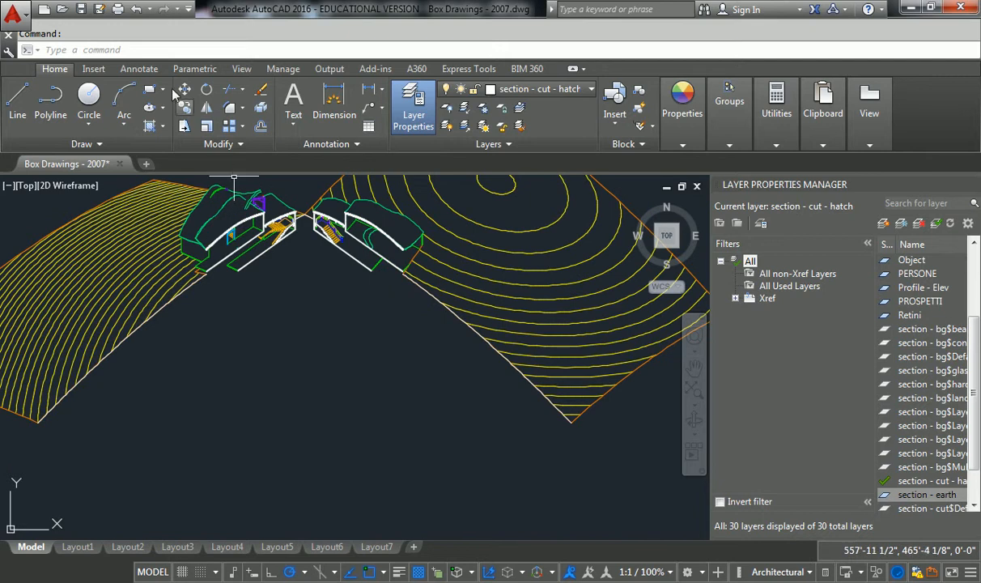
click(51, 101)
middle_drag(213, 436, 305, 406)
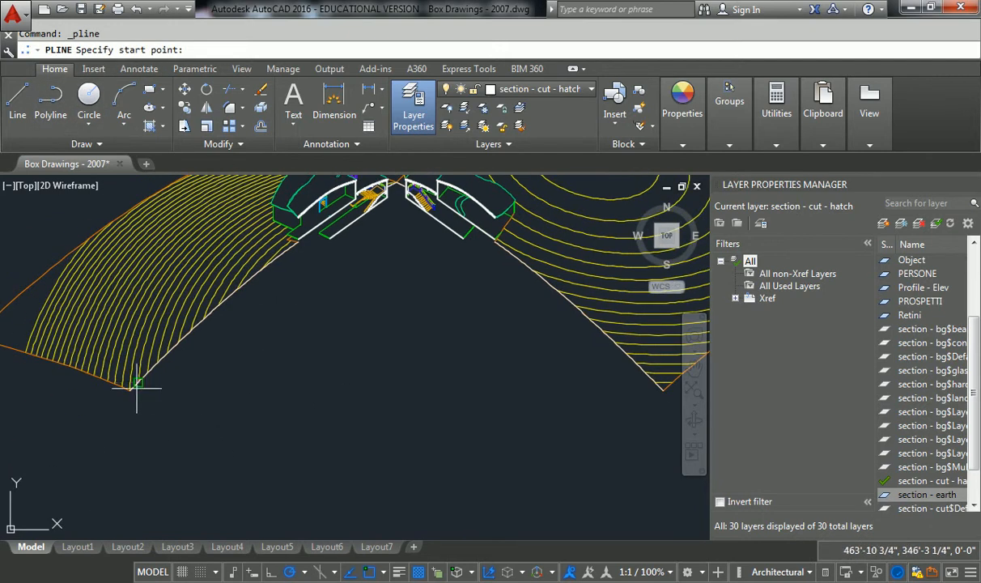
click(129, 391)
click(180, 403)
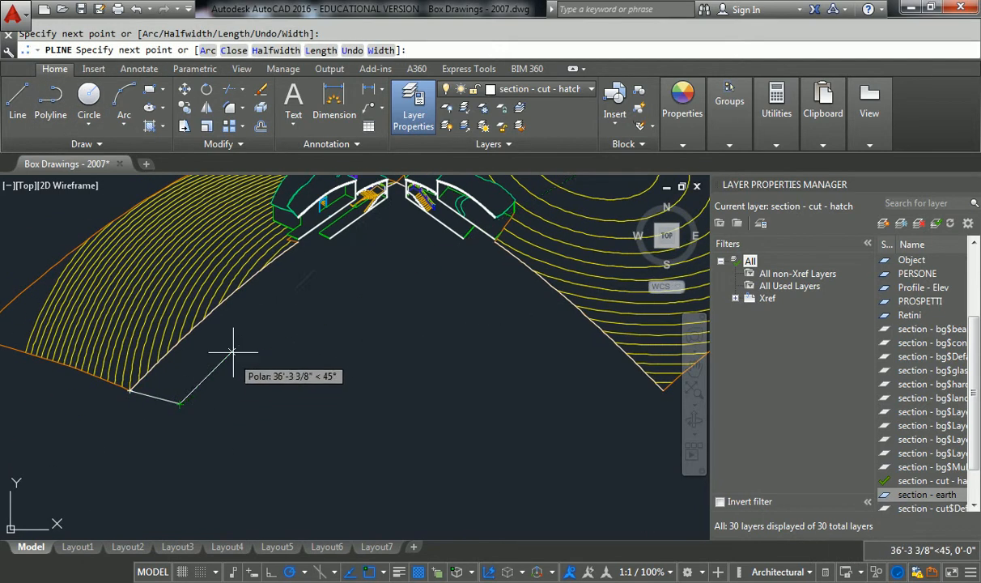
click(395, 227)
middle_drag(537, 401, 433, 363)
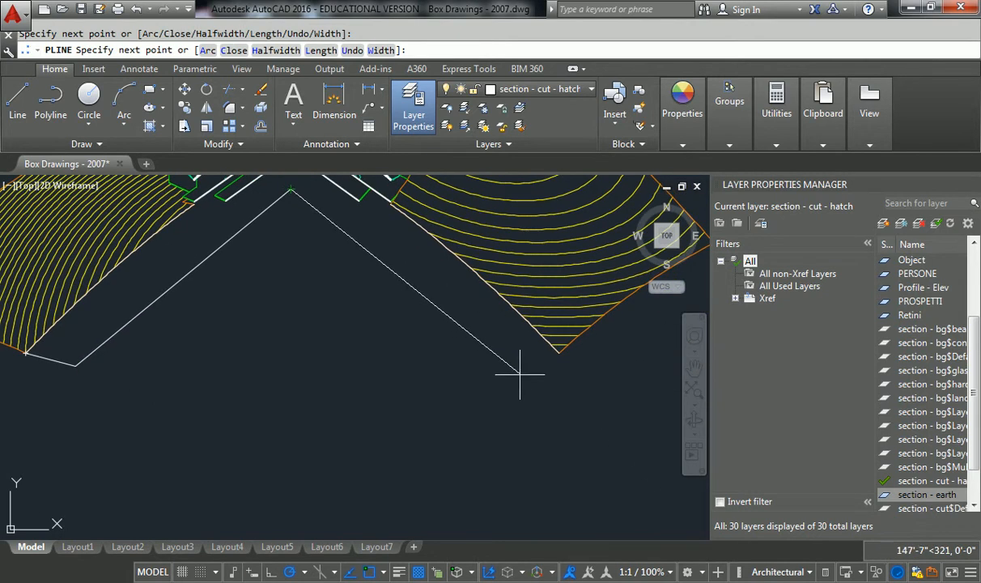
click(495, 362)
click(558, 352)
middle_drag(457, 313, 544, 370)
key(Return)
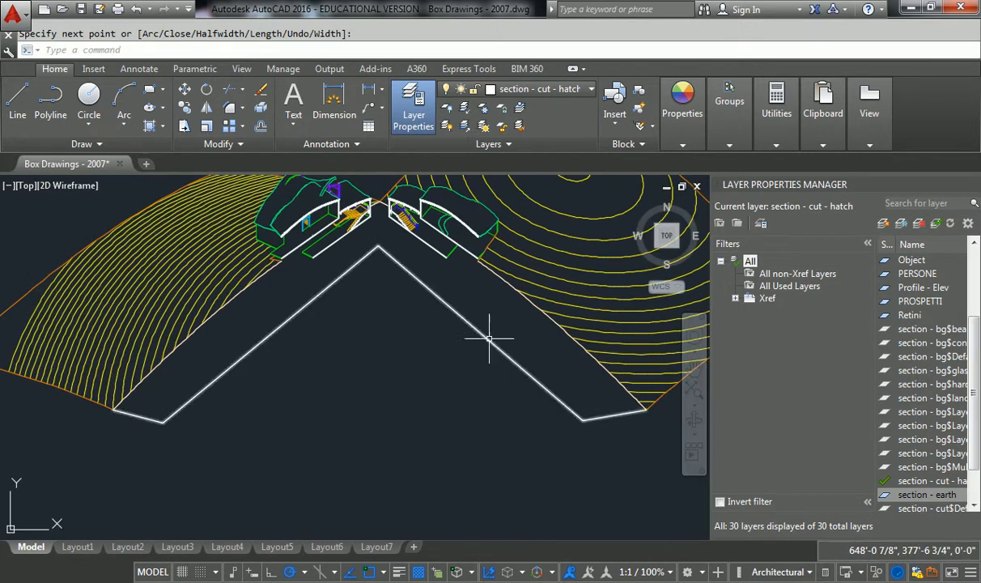
middle_drag(487, 338, 481, 346)
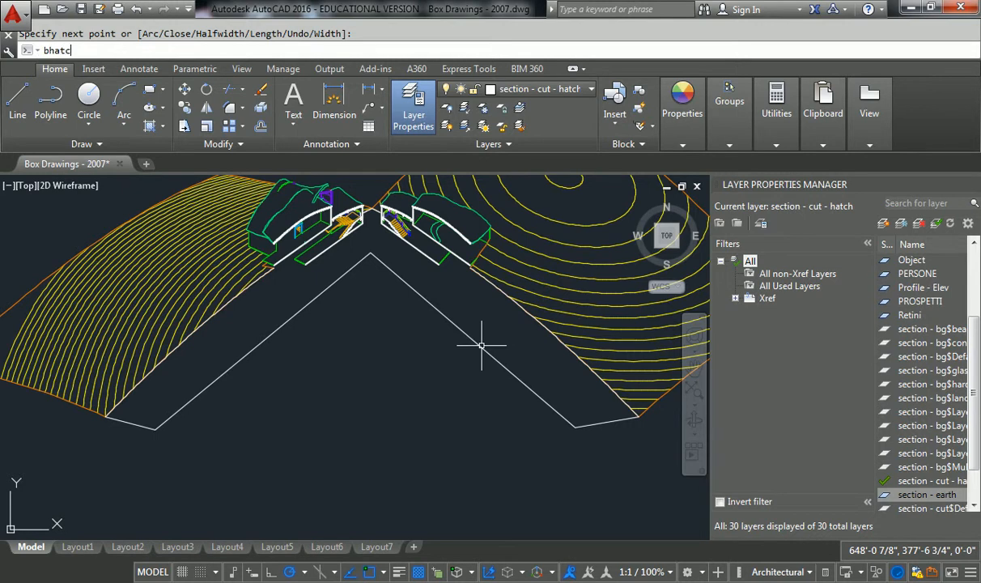
key(Escape)
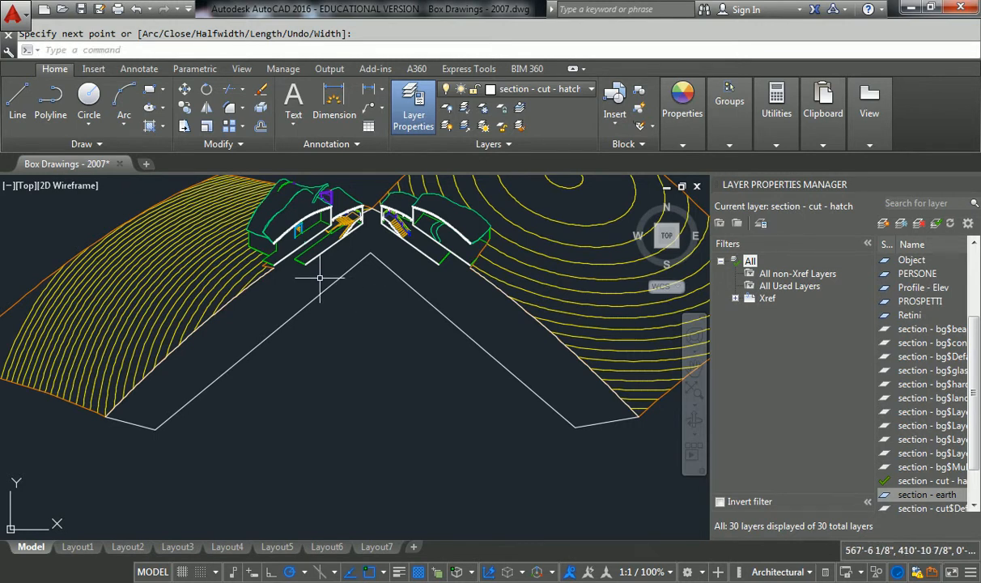
scroll(318, 272, up, 5)
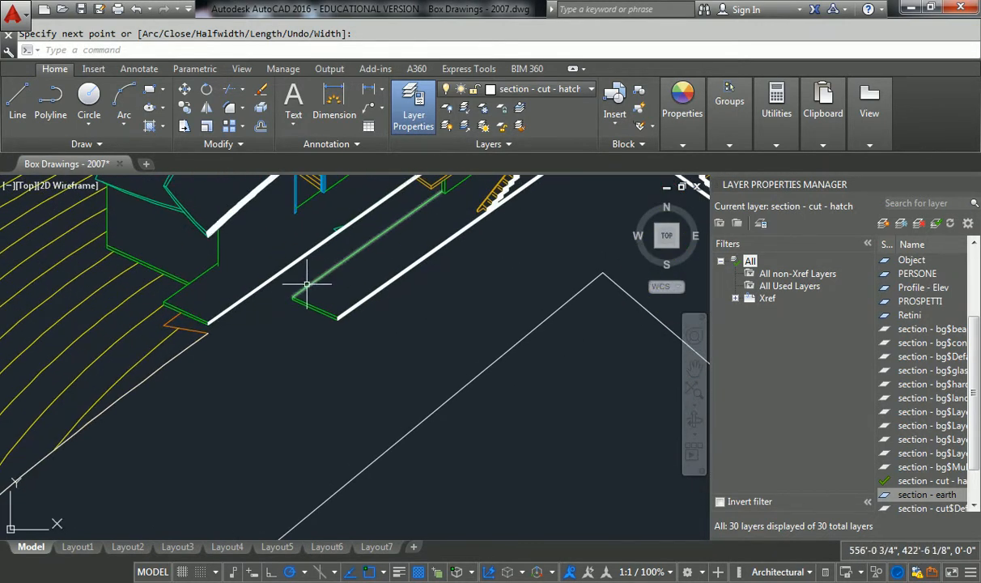
text(l)
key(Return)
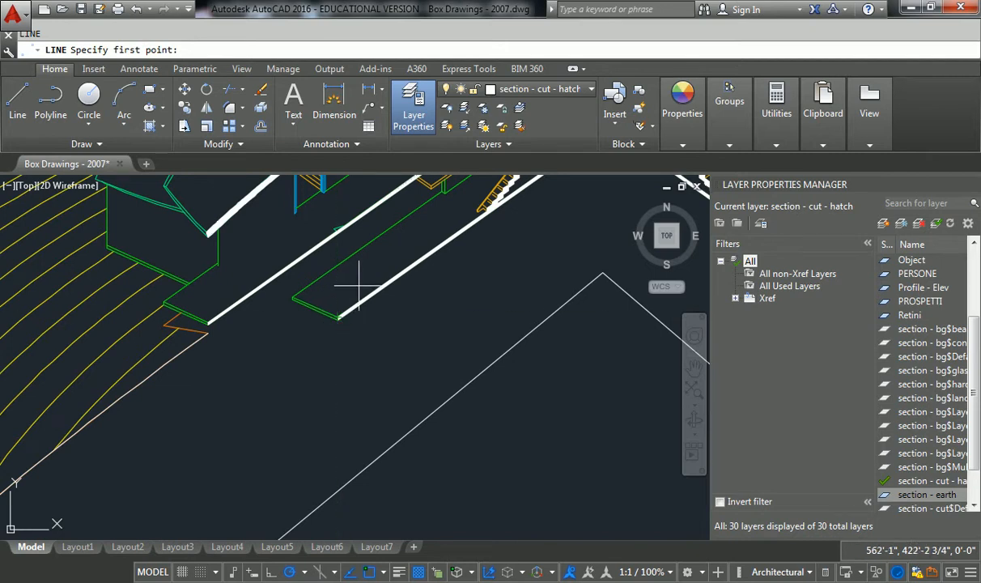
scroll(357, 416, down, 4)
key(Escape)
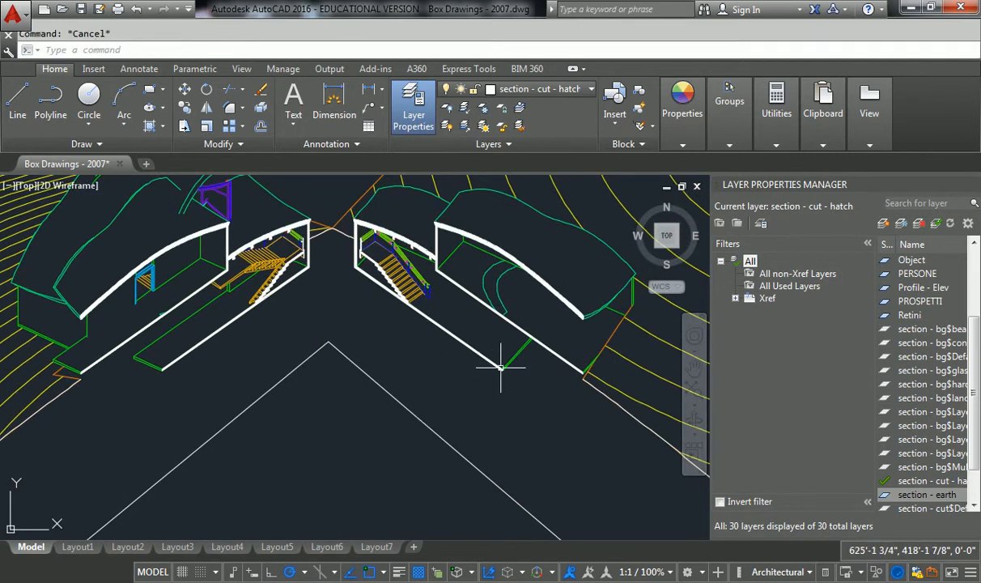
scroll(488, 372, up, 3)
scroll(522, 340, up, 2)
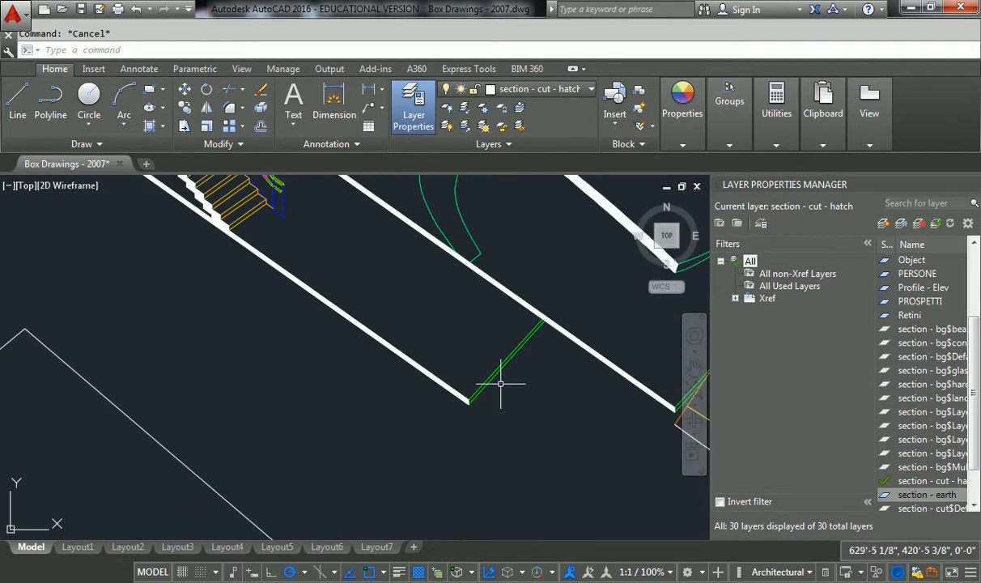
- Erase the two green lines closing off the lower end of the right lower slab
click(550, 357)
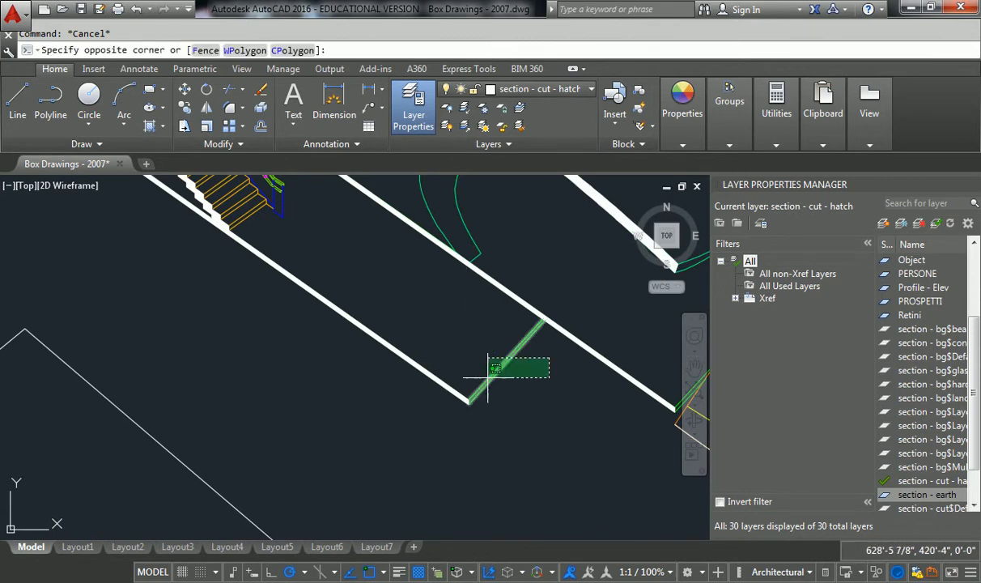
click(496, 374)
key(Delete)
scroll(357, 398, down, 5)
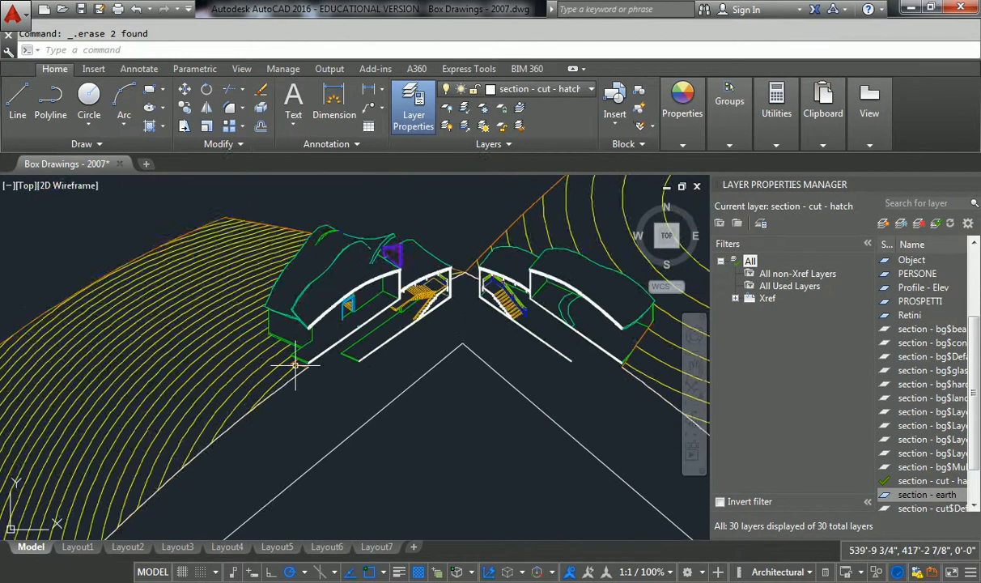
- Erase the green lines at the lower end of the left lower slab, including the long one parallel to it
scroll(297, 365, up, 4)
click(385, 307)
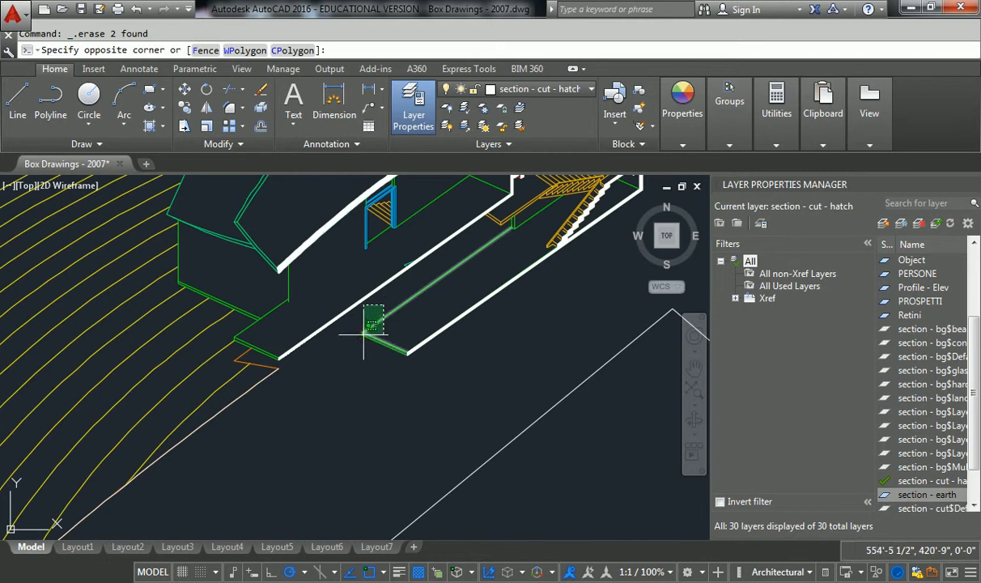
key(Escape)
click(398, 332)
click(377, 347)
key(Delete)
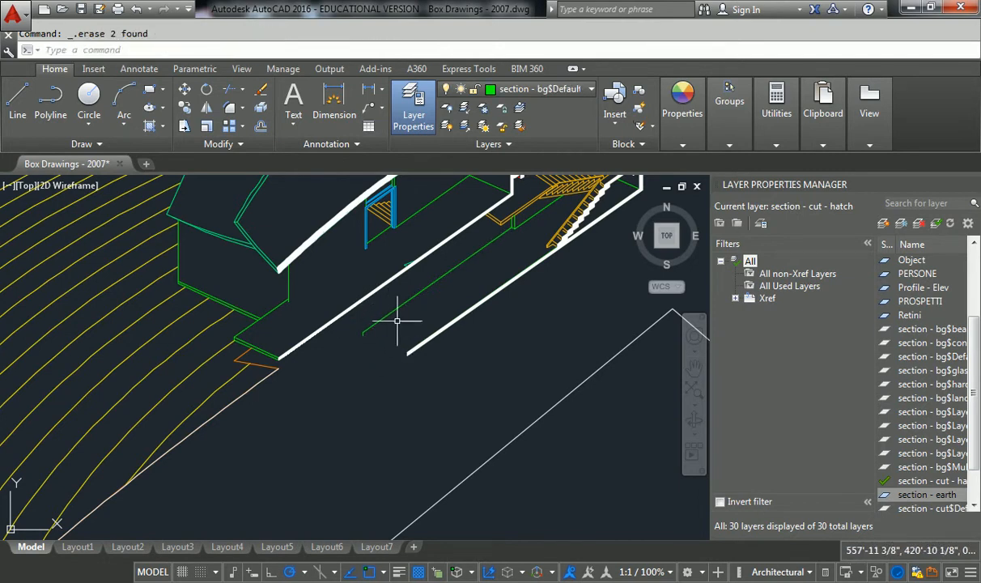
click(405, 292)
click(387, 322)
key(Delete)
click(377, 312)
click(356, 344)
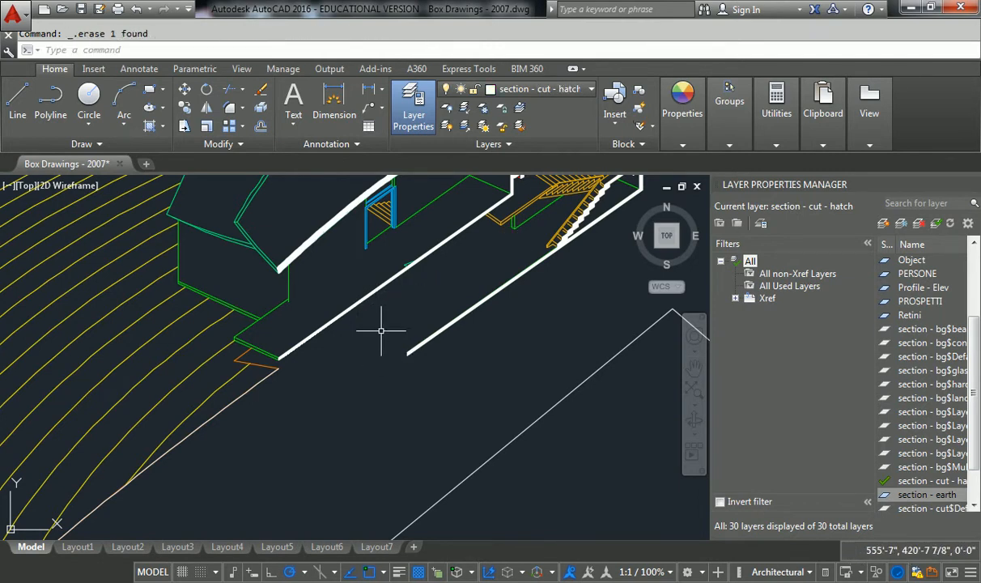
- Widen the layer list and make "section - cut$Default" the current layer
middle_drag(396, 324, 275, 352)
scroll(304, 354, up, 2)
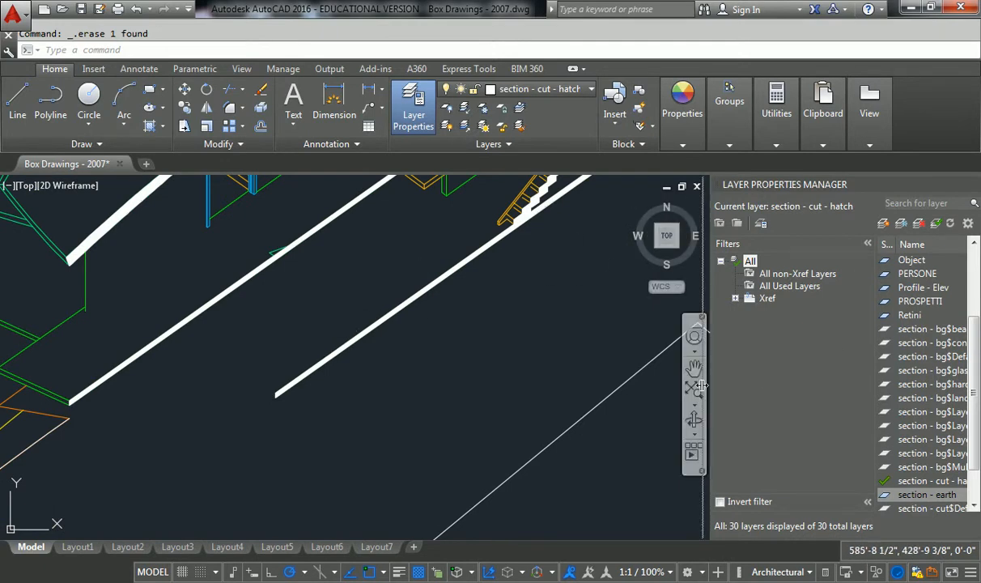
drag(710, 384, 669, 388)
double_click(878, 510)
- Draw a vertical polyline from the end of the left lower slab up to the underside of the upper slab
middle_drag(294, 294, 344, 313)
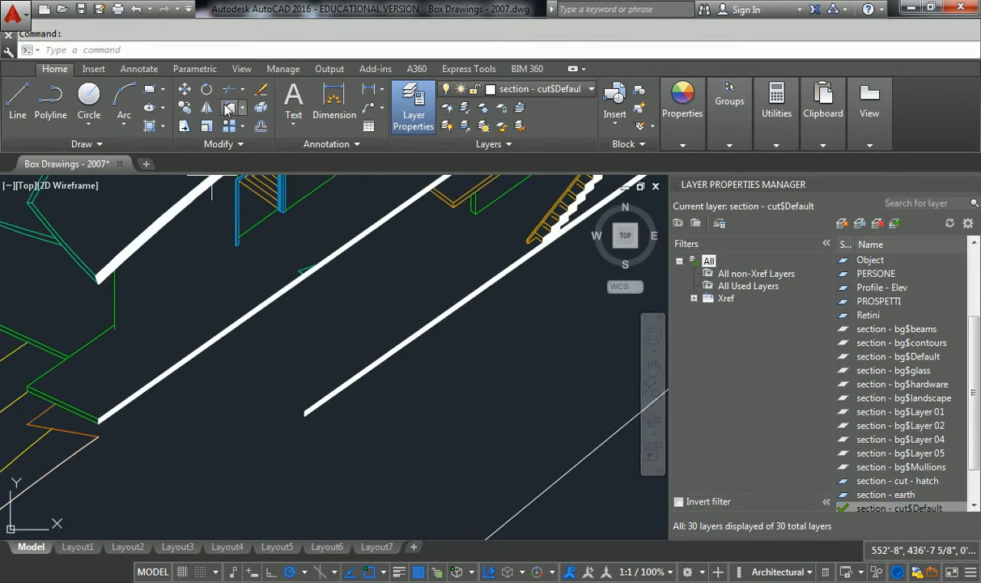
click(50, 101)
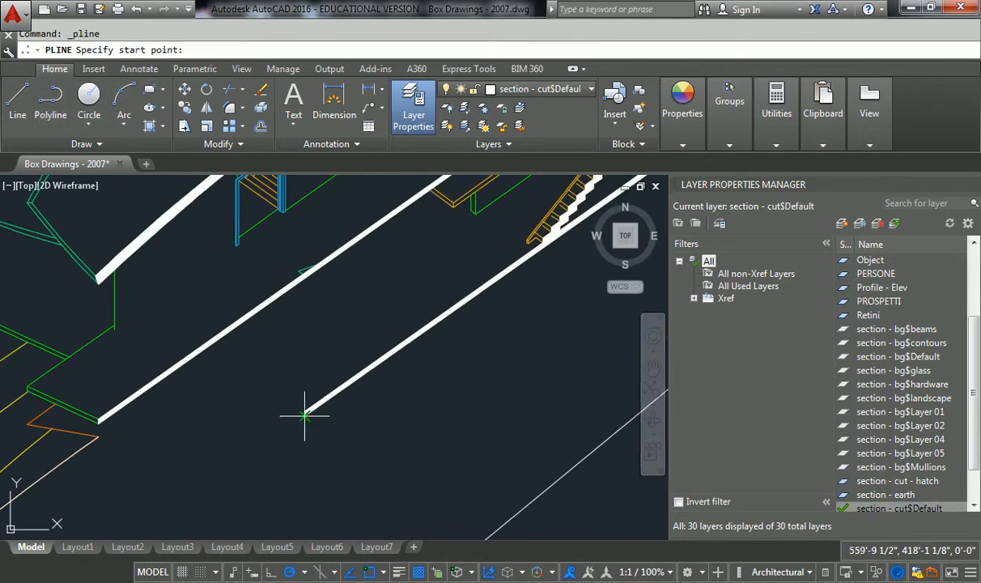
click(304, 414)
scroll(305, 280, up, 2)
click(312, 258)
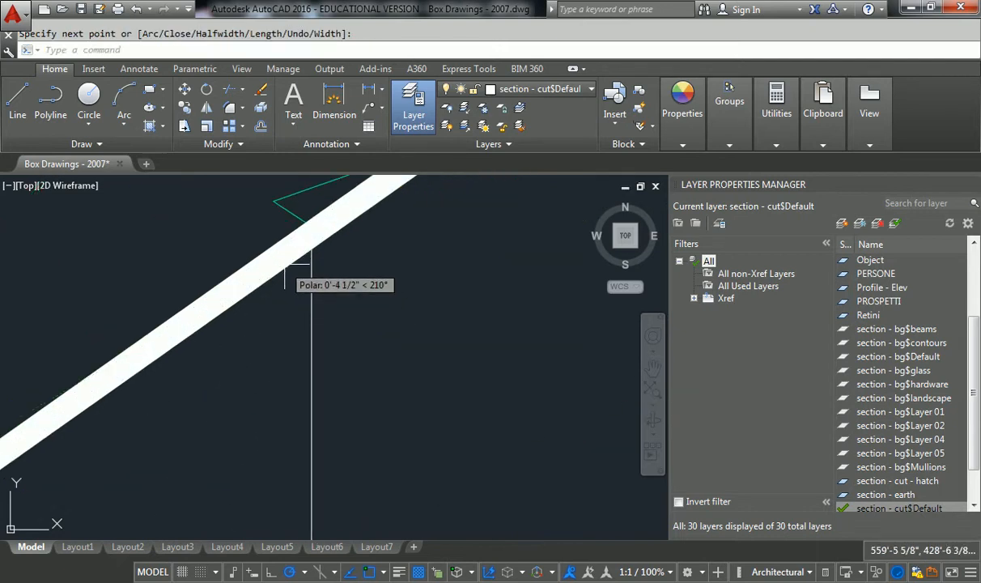
key(Return)
- Turn on the Nearest object snap and draw a 4" line along the left lower slab's upper edge from its end corner
text(l)
key(Return)
scroll(322, 401, down, 3)
scroll(257, 397, up, 4)
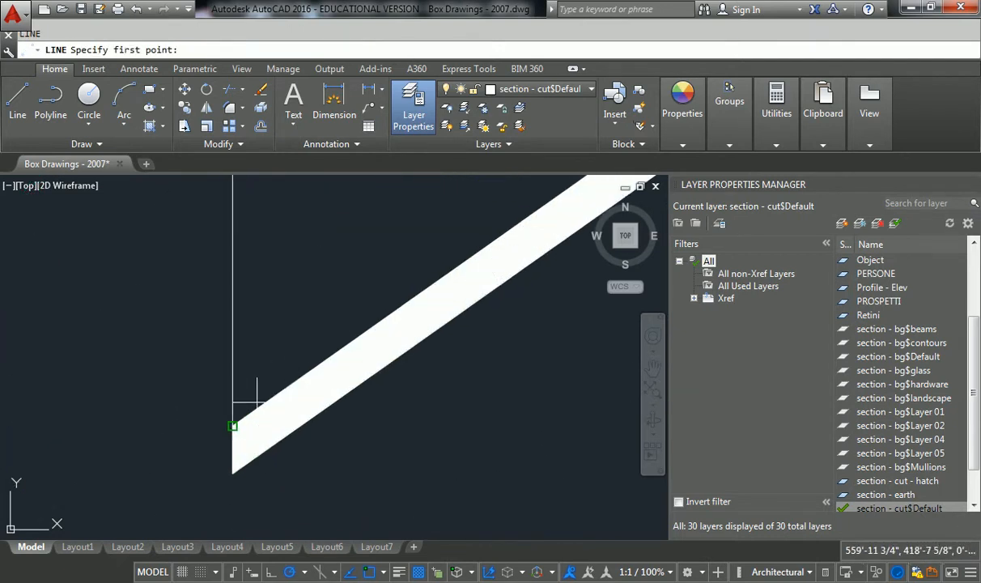
click(233, 426)
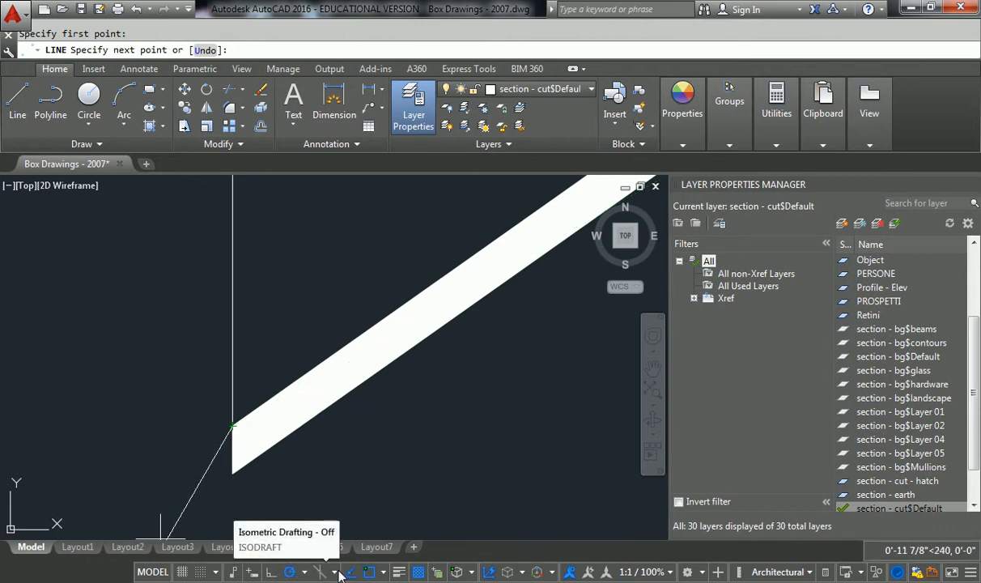
click(304, 572)
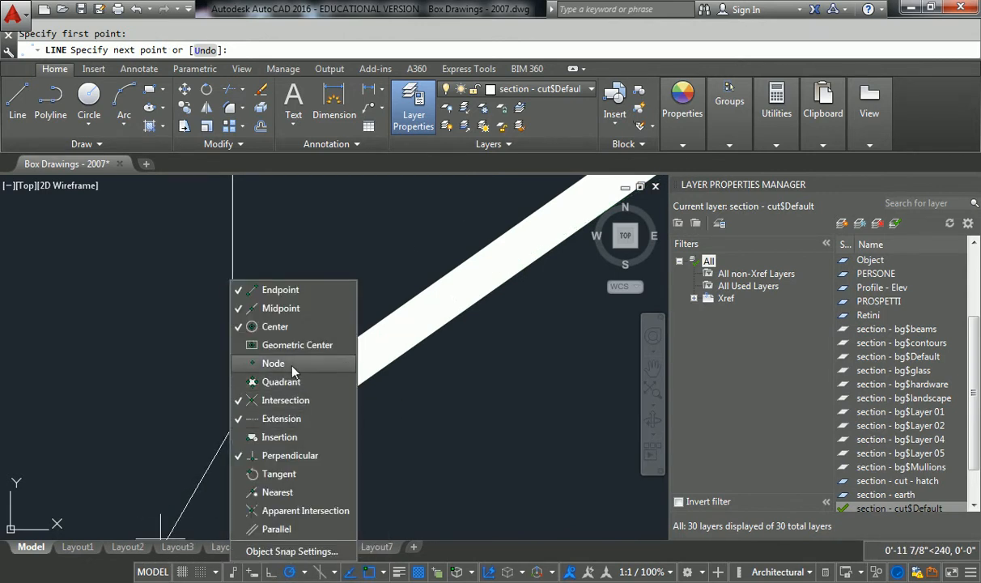
click(280, 492)
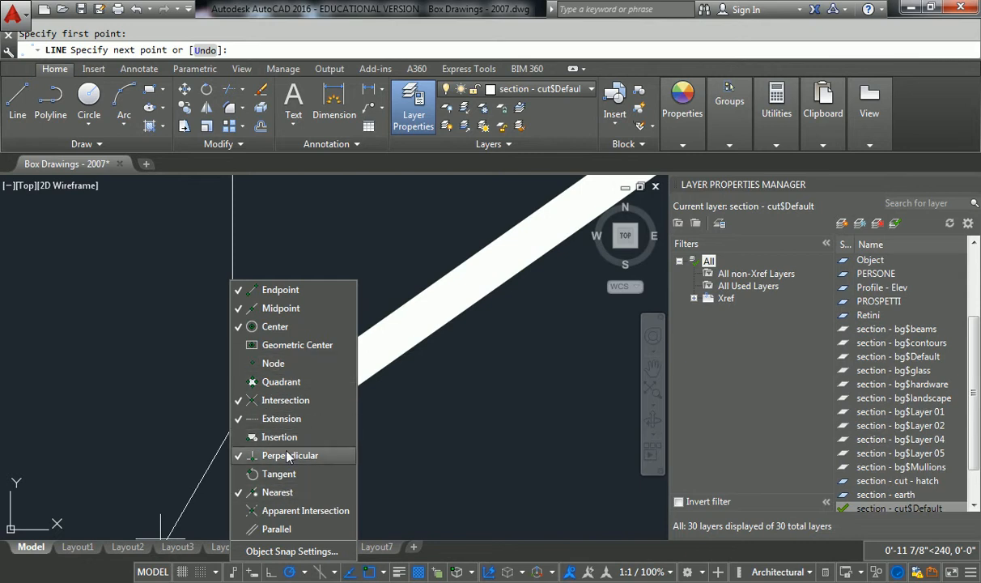
click(390, 191)
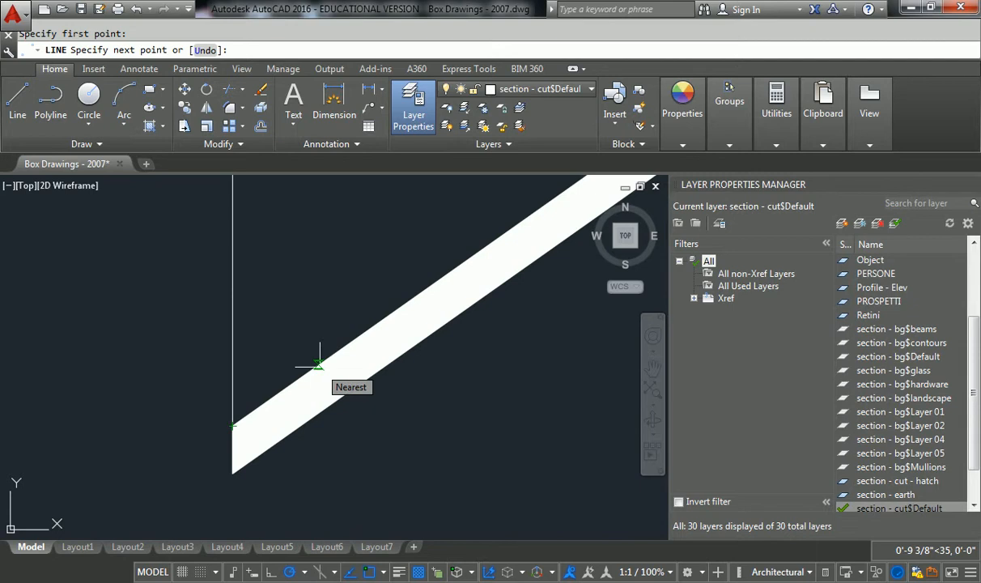
text(4")
key(Return)
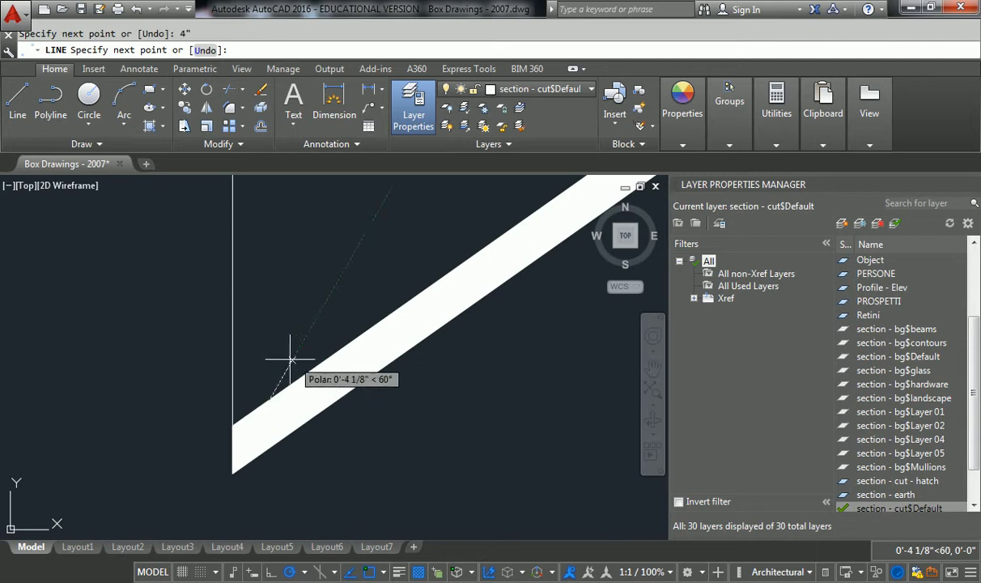
- Move the 4" line by its upper end so it continues outward from the left lower slab's bottom corner
key(Escape)
key(Escape)
drag(175, 357, 280, 441)
click(183, 429)
key(Escape)
key(Escape)
click(149, 339)
click(302, 444)
text(m)
key(Return)
click(270, 398)
key(Escape)
scroll(232, 473, down, 5)
- Draw a vertical line from the outer end of the 4" line up to the upper slab, with the Nearest snap turned off
text(l)
key(Return)
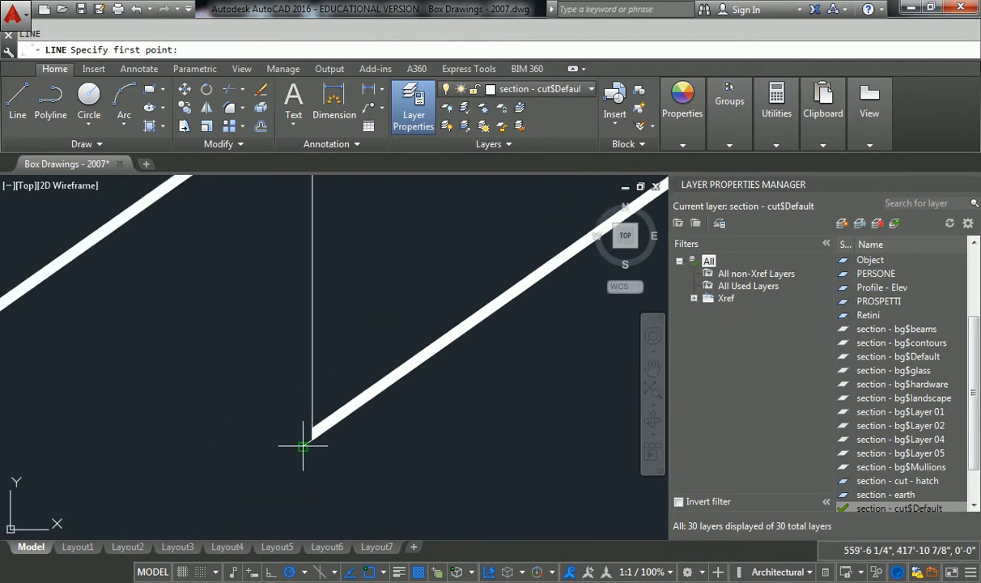
click(306, 441)
middle_drag(290, 253, 283, 350)
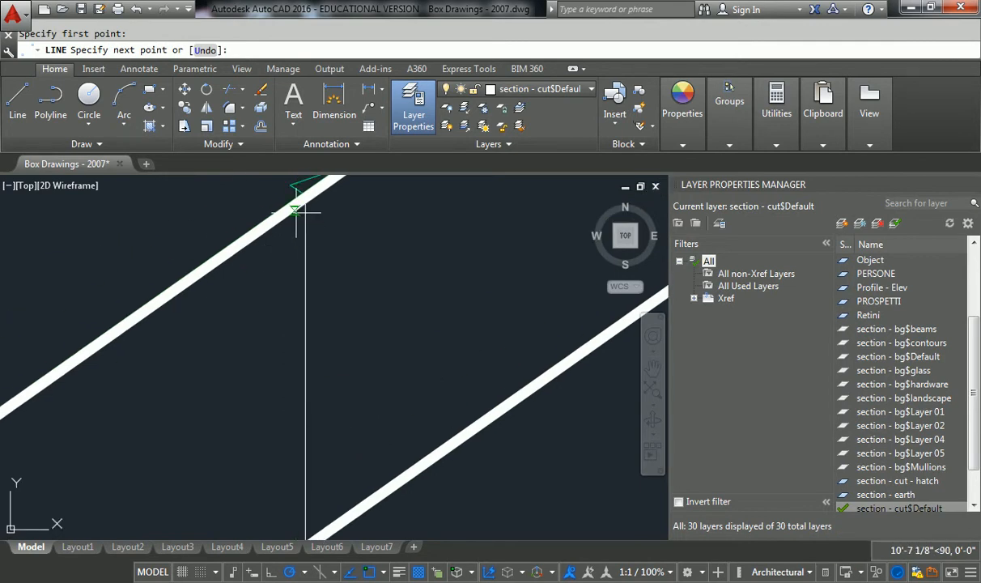
right_click(366, 572)
click(280, 491)
click(357, 17)
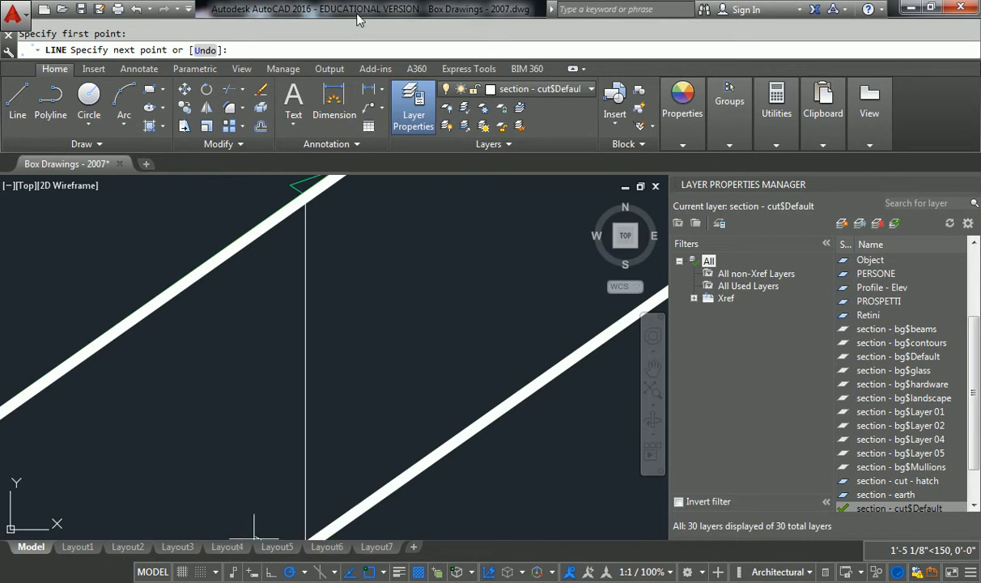
click(299, 209)
scroll(299, 213, down, 4)
key(Escape)
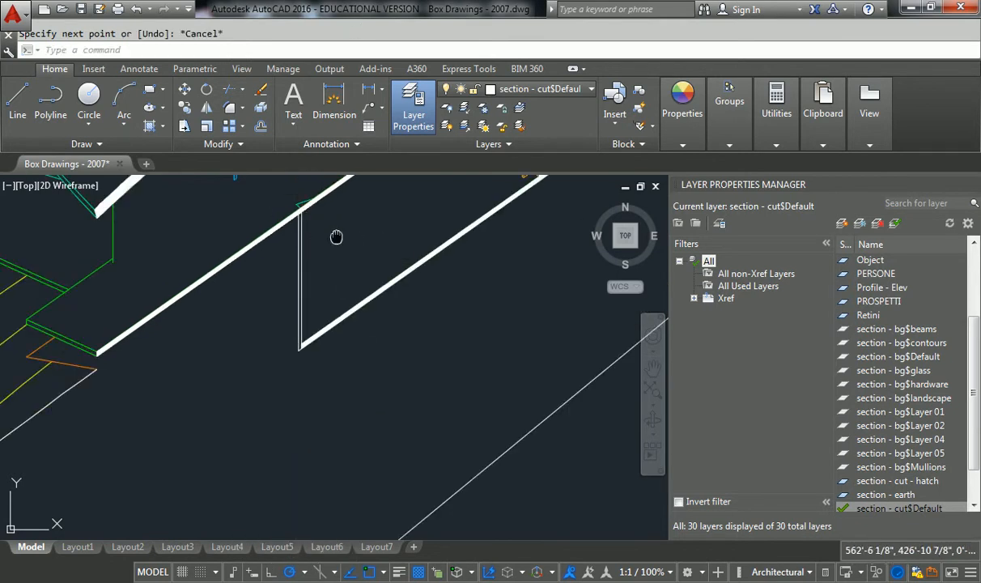
- Fill the narrow gap between the two vertical wall lines with a solid hatch
middle_drag(336, 235, 320, 299)
text(hatch)
key(Return)
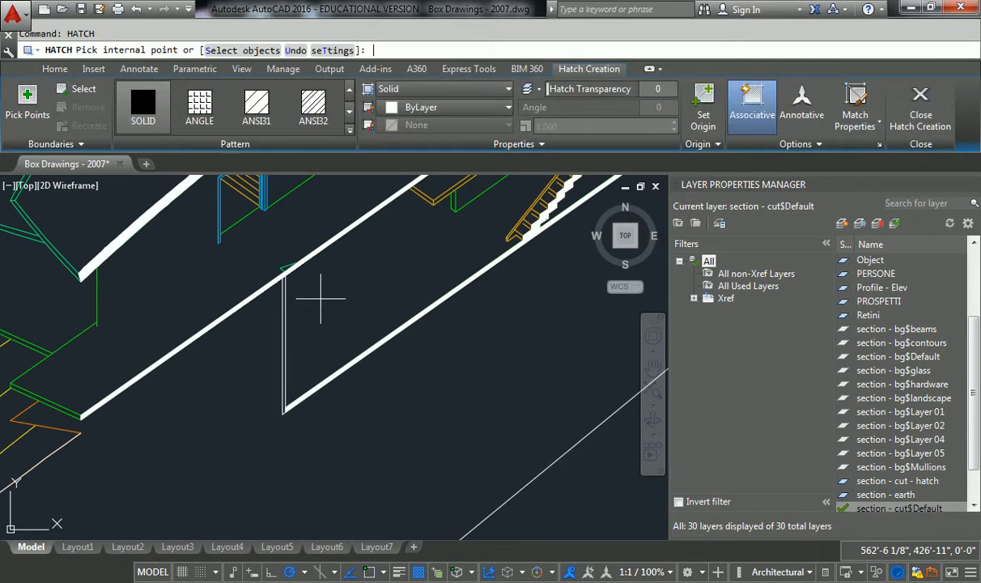
scroll(284, 309, up, 3)
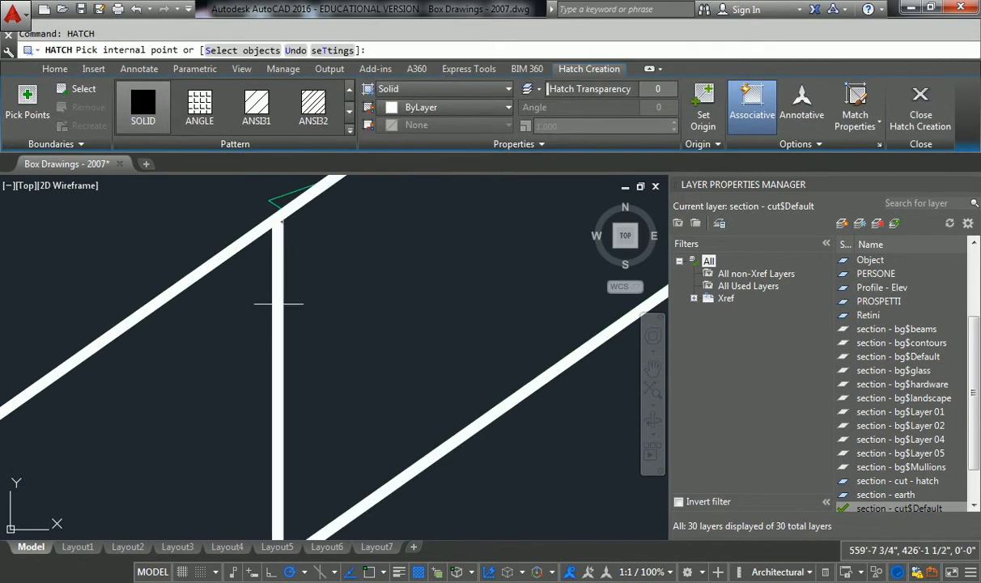
scroll(278, 303, down, 2)
click(277, 302)
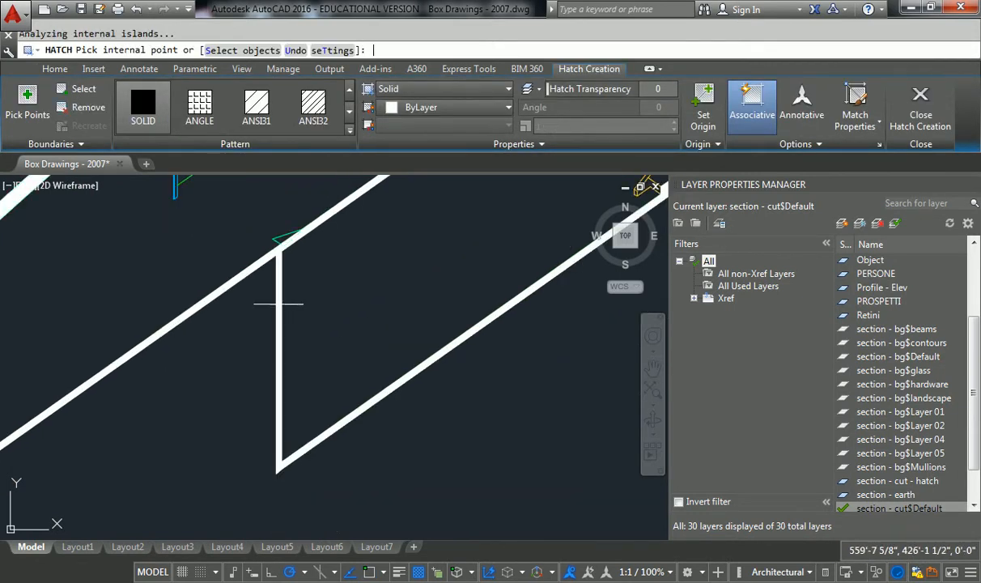
key(Return)
- Mirror the hatched left wall and its edge lines about the vertical axis through the central terrain point, keeping the originals
drag(312, 341, 258, 397)
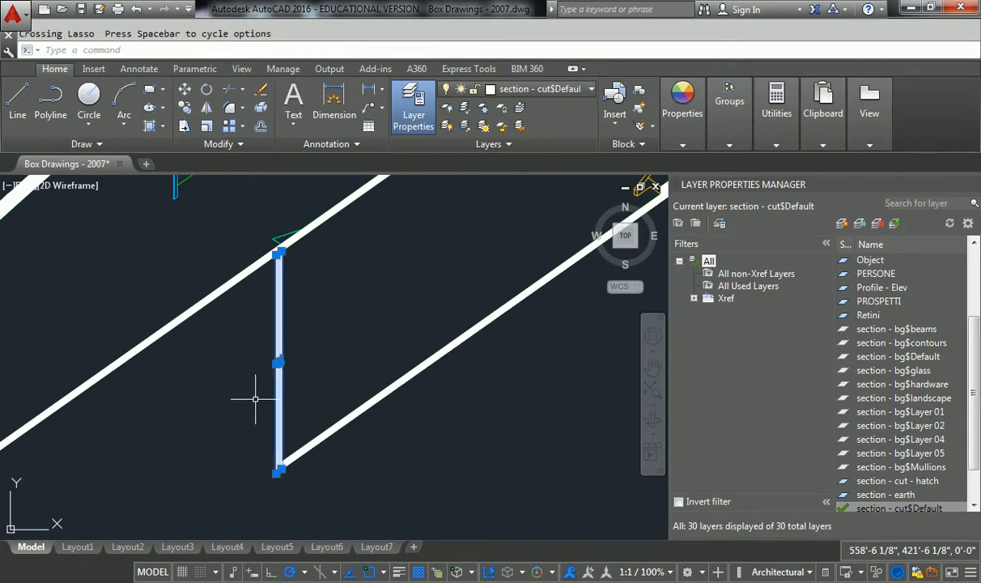
scroll(267, 380, down, 3)
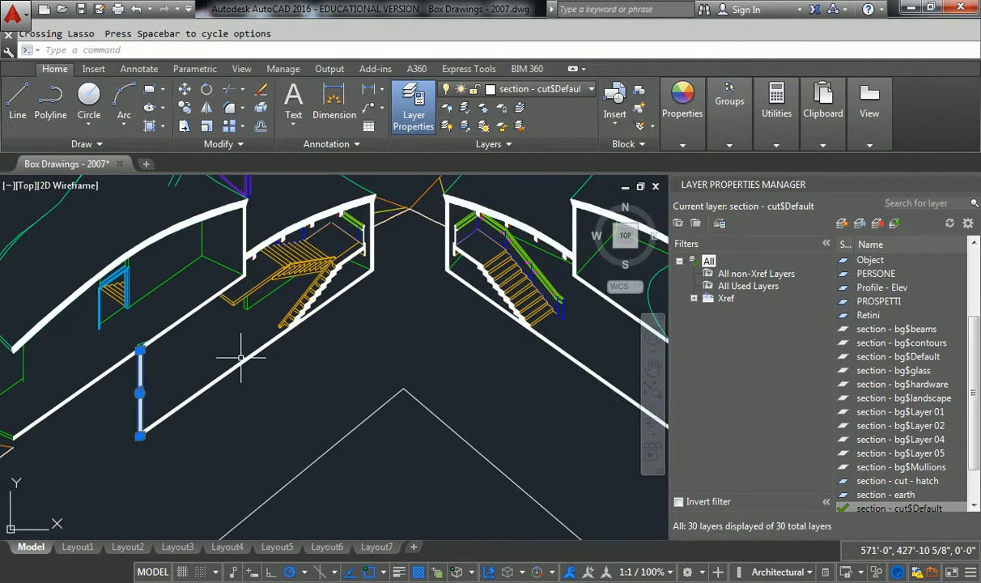
text(rr)
key(Return)
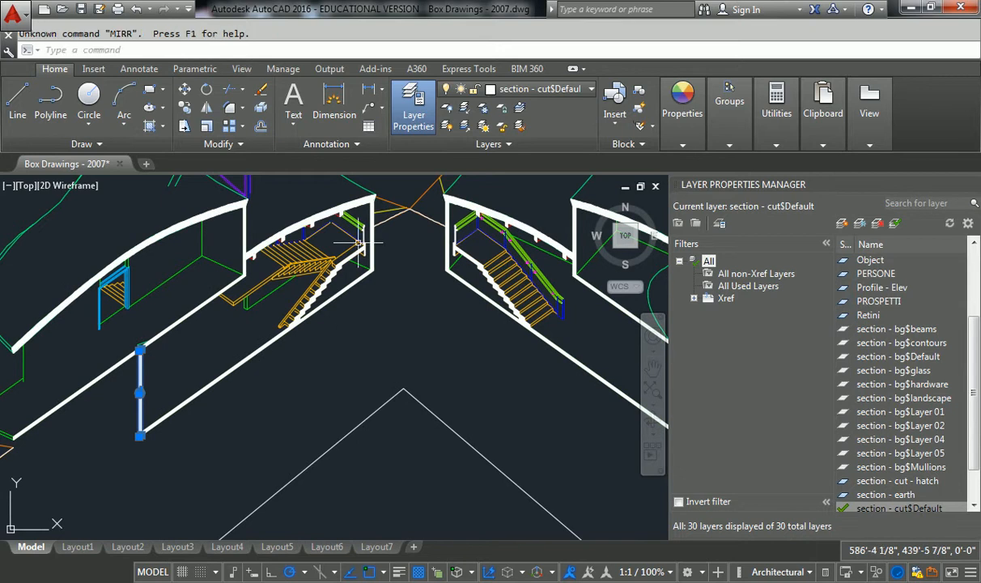
scroll(410, 197, up, 4)
scroll(414, 221, down, 3)
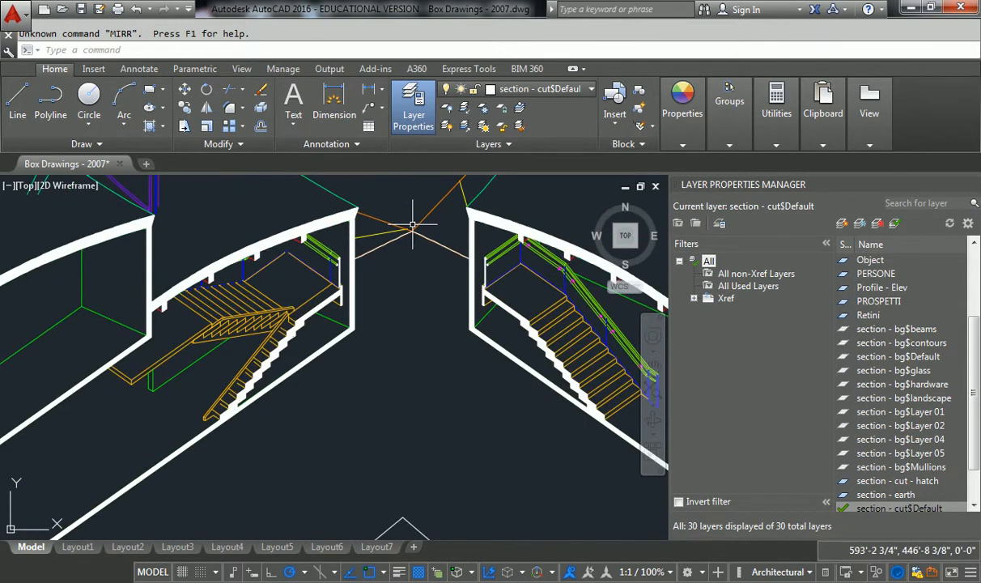
scroll(413, 224, down, 2)
text(m)
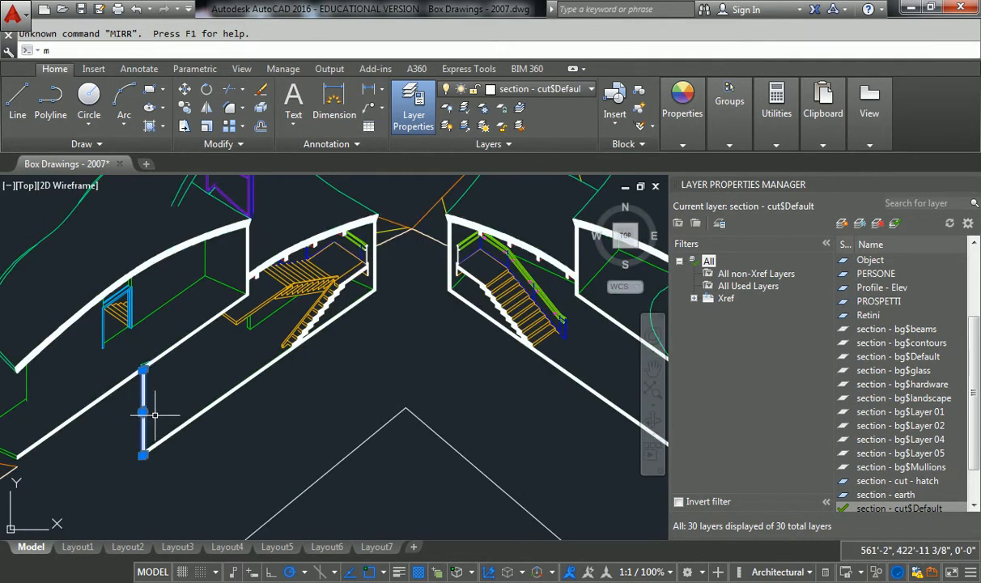
text(irror)
key(Return)
scroll(417, 228, up, 3)
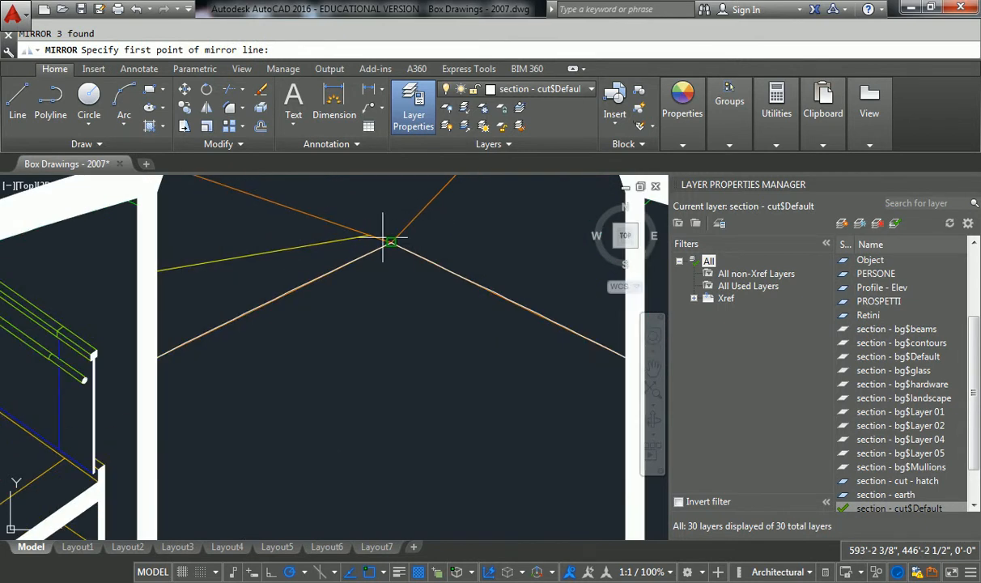
click(391, 242)
scroll(391, 241, down, 3)
click(389, 311)
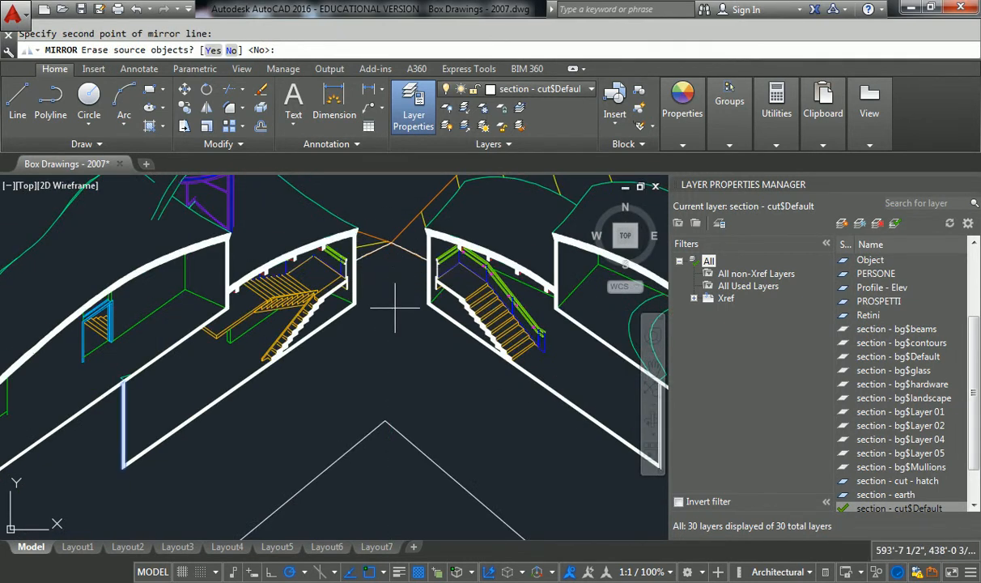
middle_drag(390, 311, 425, 352)
scroll(425, 352, down, 2)
key(Return)
- Erase the short green lines at the lower end of the long green line beneath the left stair landing
scroll(412, 351, up, 4)
scroll(404, 360, down, 3)
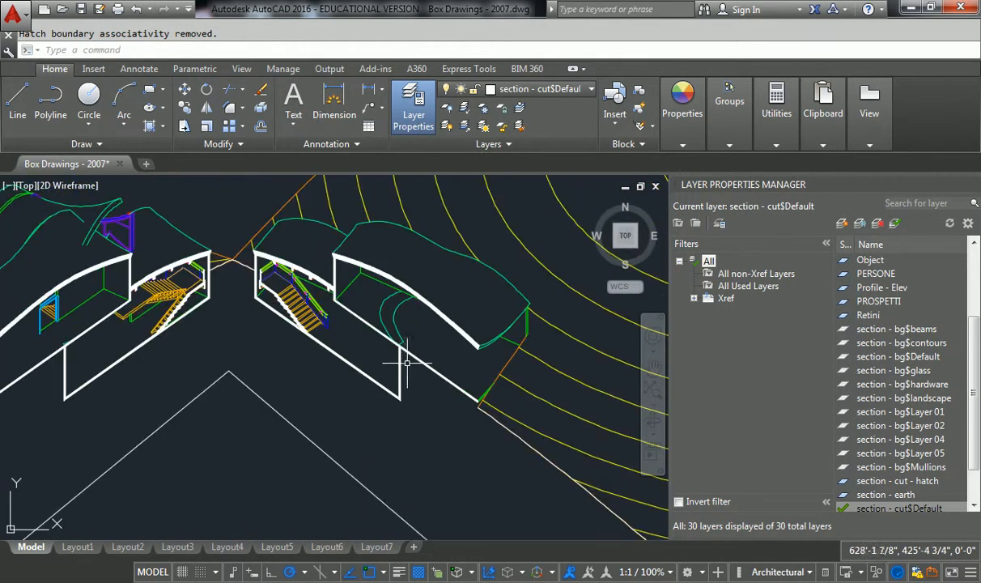
scroll(405, 363, up, 4)
scroll(411, 375, down, 4)
scroll(331, 298, up, 4)
middle_drag(322, 324, 592, 331)
middle_drag(192, 333, 414, 267)
middle_drag(337, 333, 381, 264)
scroll(383, 263, up, 2)
scroll(377, 247, up, 2)
click(384, 246)
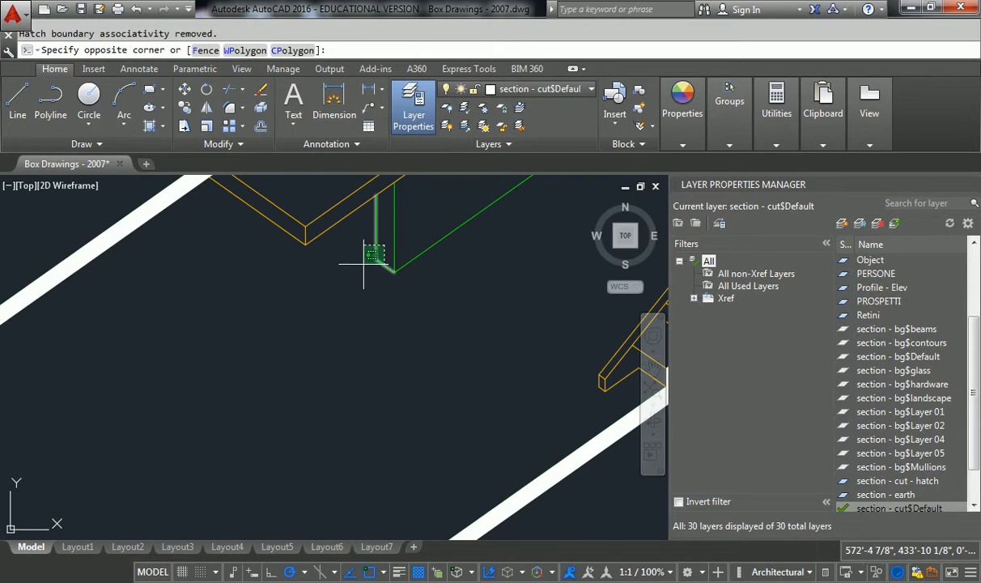
click(361, 264)
scroll(360, 267, down, 2)
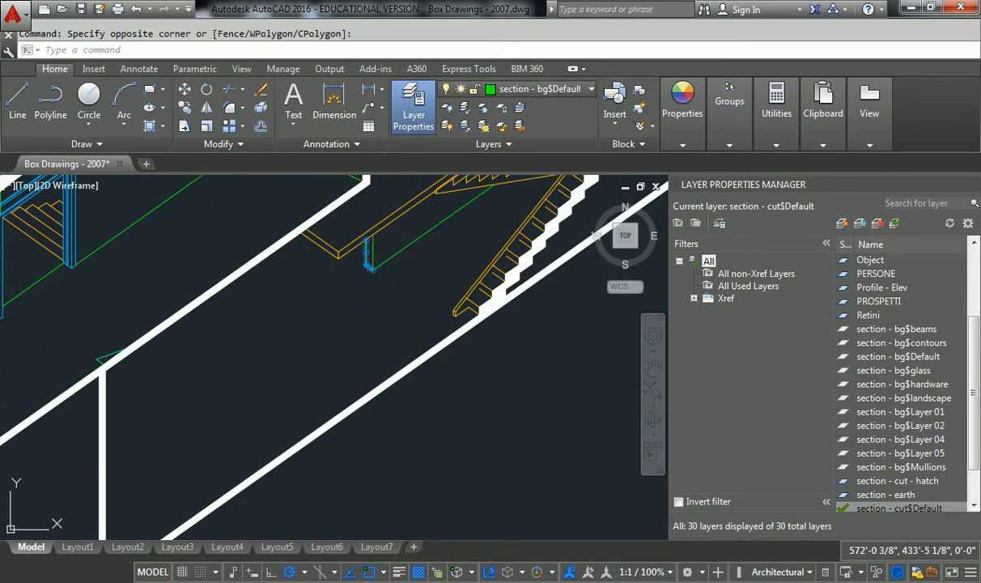
key(Delete)
key(Delete)
middle_drag(369, 285, 410, 249)
click(419, 227)
click(414, 233)
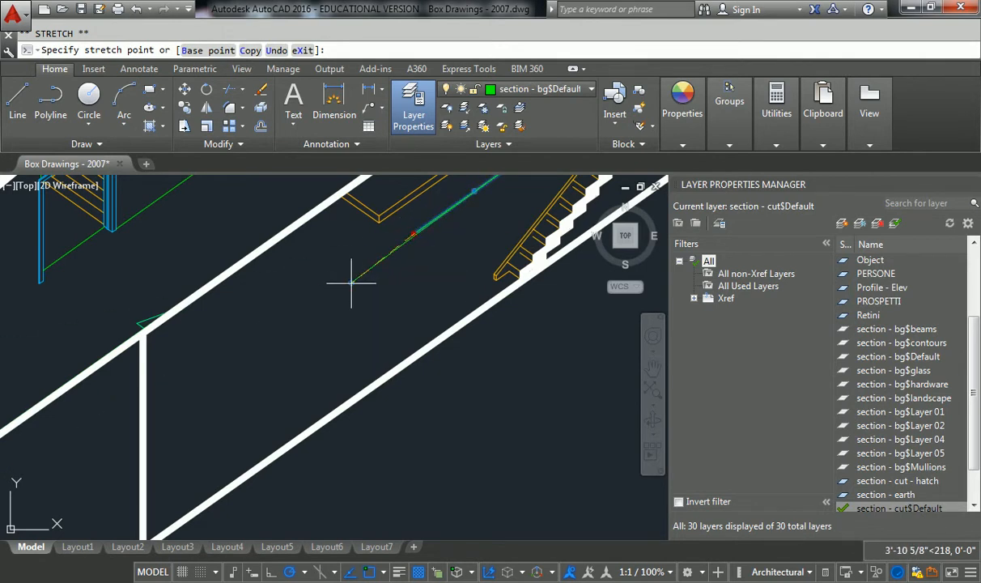
key(Escape)
key(Escape)
- Extend the long green line beneath the left stair landing to the vertical cut wall at the lower level
text(ex)
key(Return)
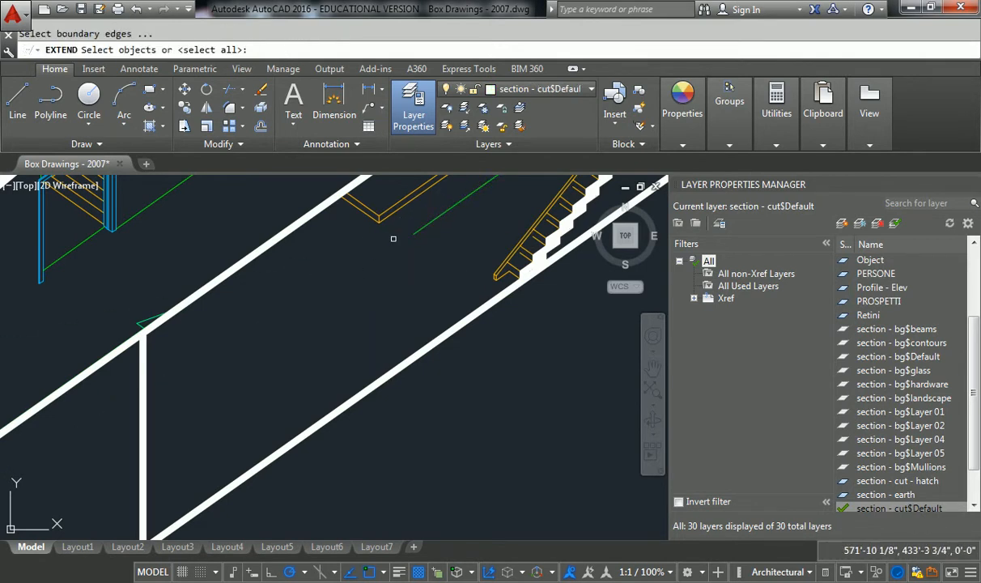
click(145, 402)
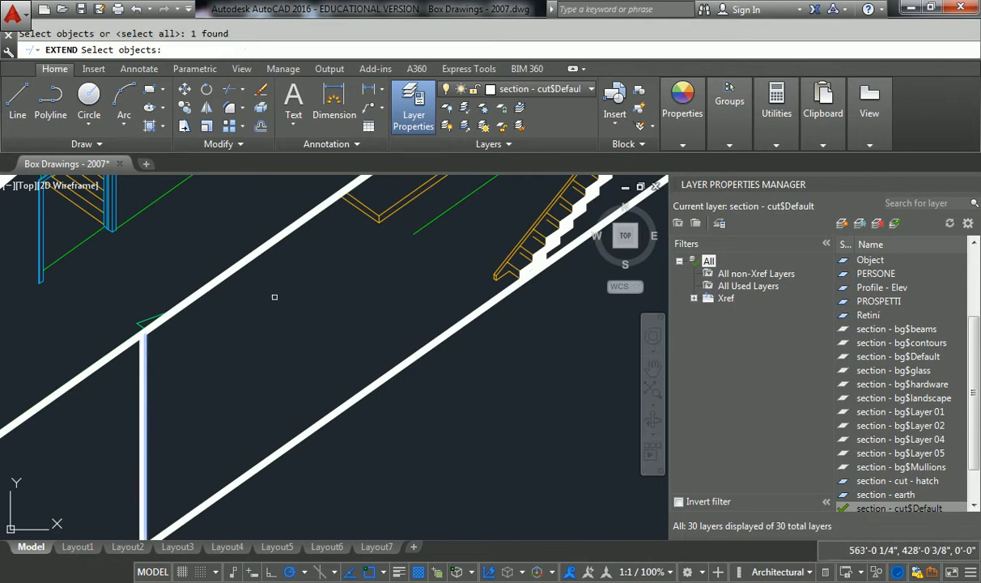
key(Return)
scroll(420, 284, down, 5)
key(Escape)
key(Escape)
middle_drag(448, 281, 266, 328)
middle_drag(330, 372, 393, 356)
scroll(423, 313, down, 4)
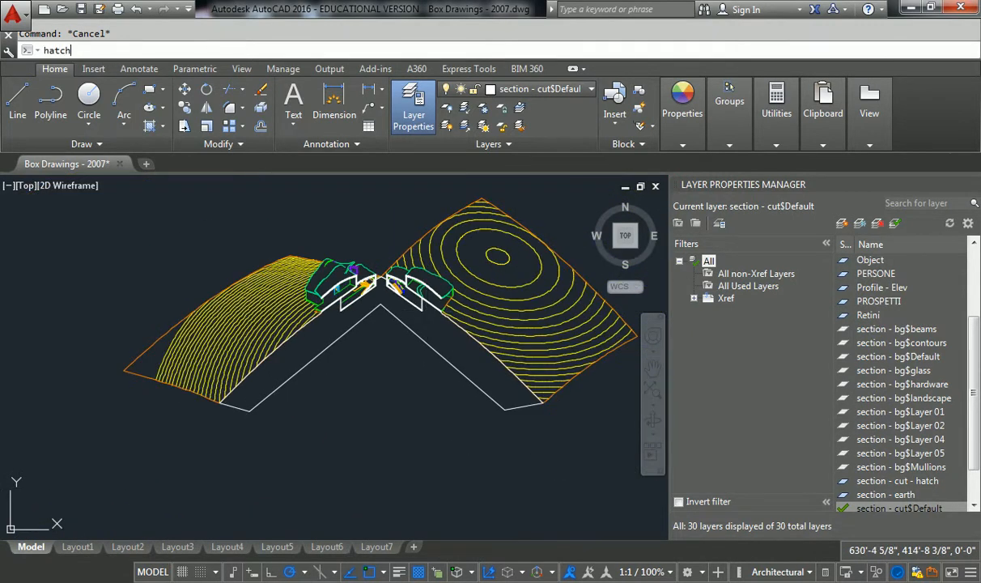
- Start a hatch with the EARTH pattern
key(Return)
double_click(352, 112)
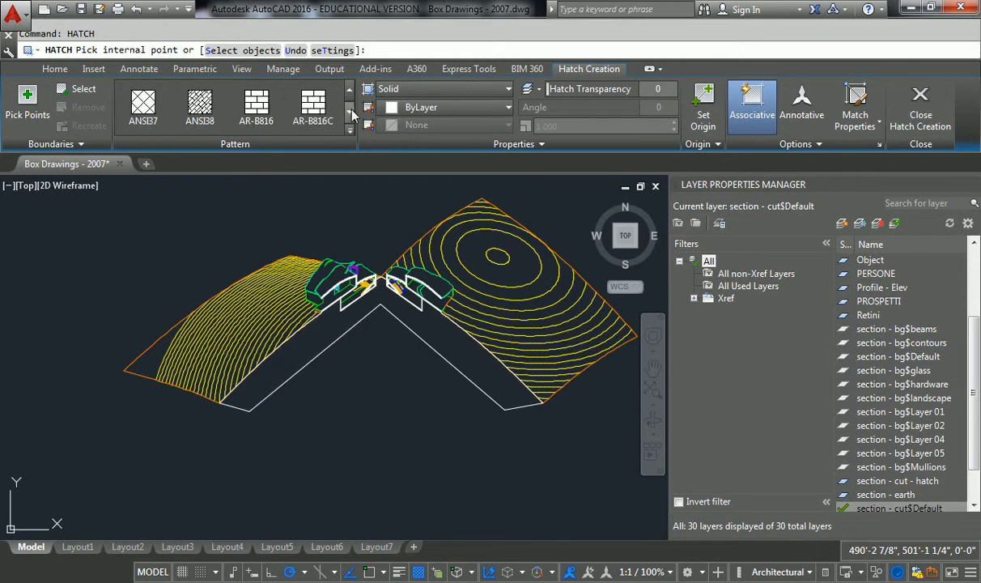
click(352, 113)
click(352, 113)
click(351, 112)
click(351, 113)
click(351, 112)
click(314, 105)
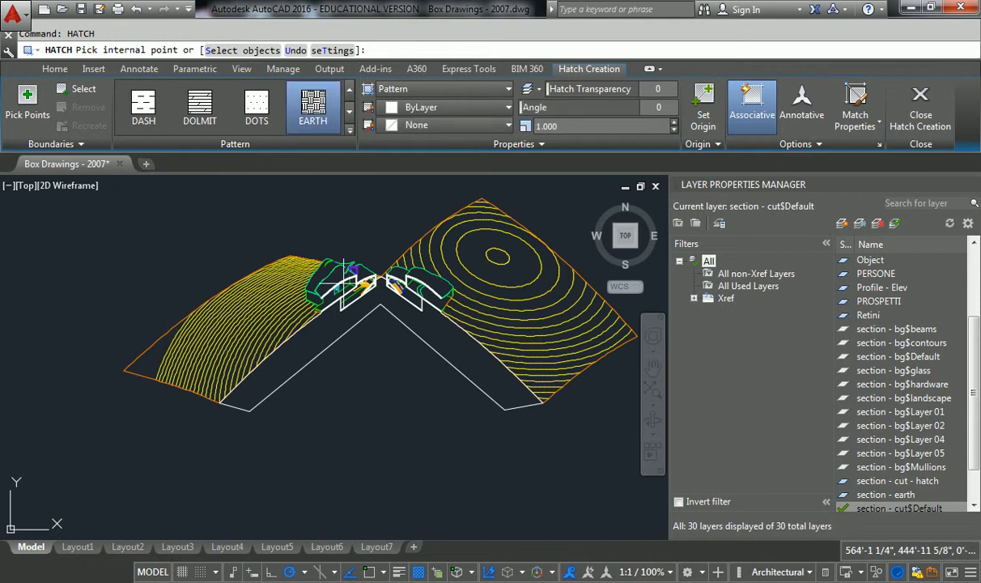
- Try to hatch the earth area between the terrain profile and the V-shaped lower outline
click(328, 338)
scroll(368, 331, up, 4)
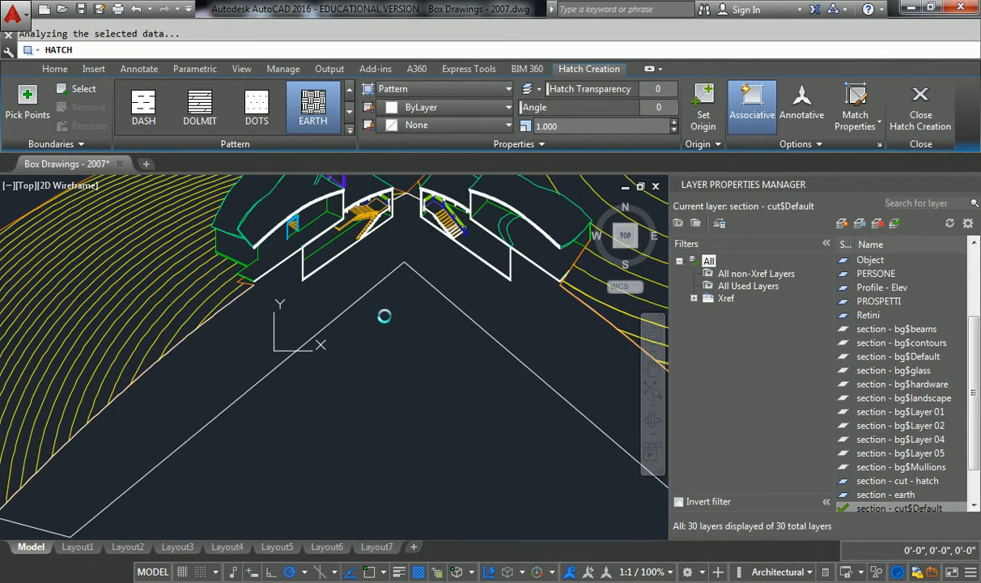
middle_drag(420, 314, 378, 322)
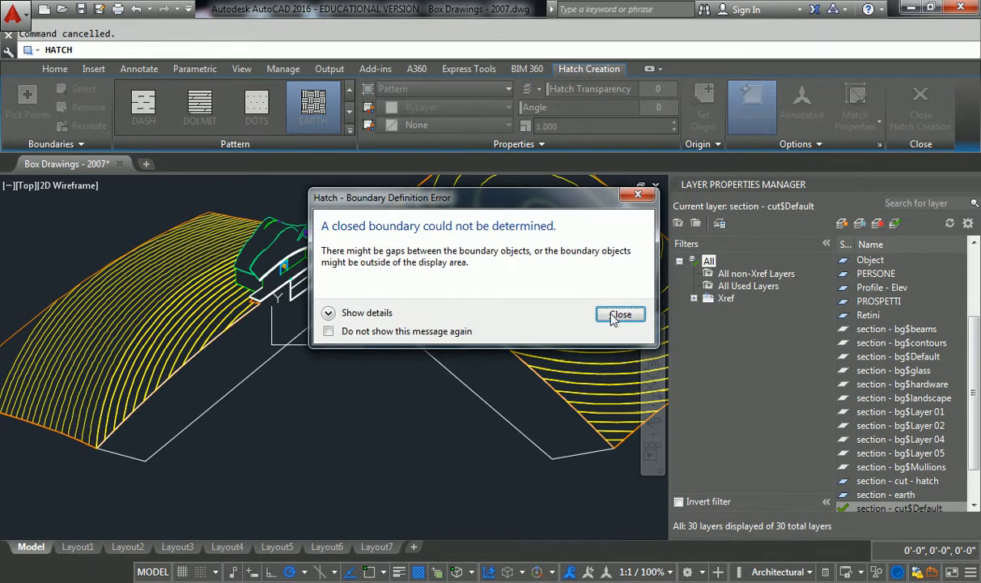
click(619, 315)
key(Escape)
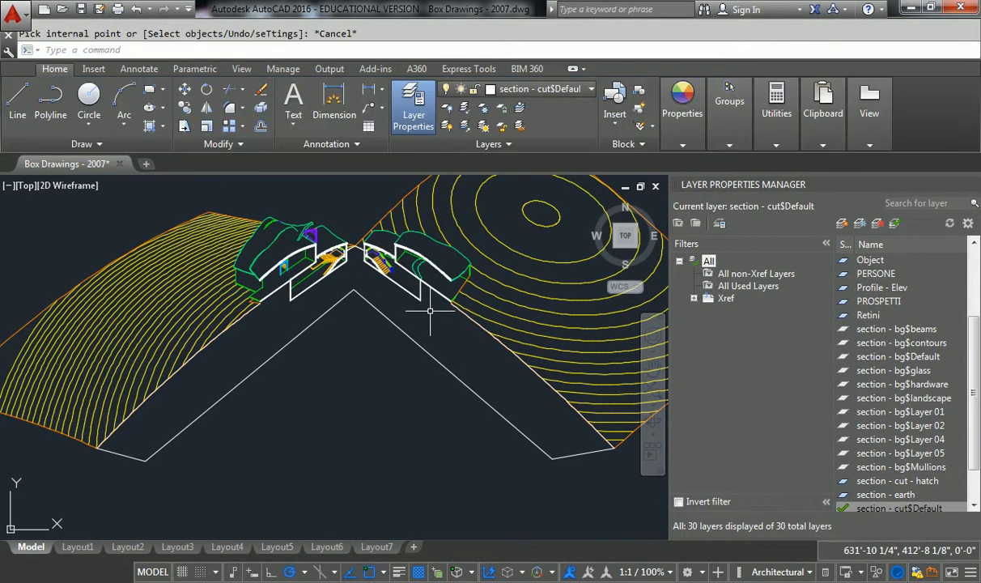
- Try to hatch the earth area with the EARTH pattern at a scale of 45
click(162, 107)
click(134, 139)
click(306, 99)
click(581, 127)
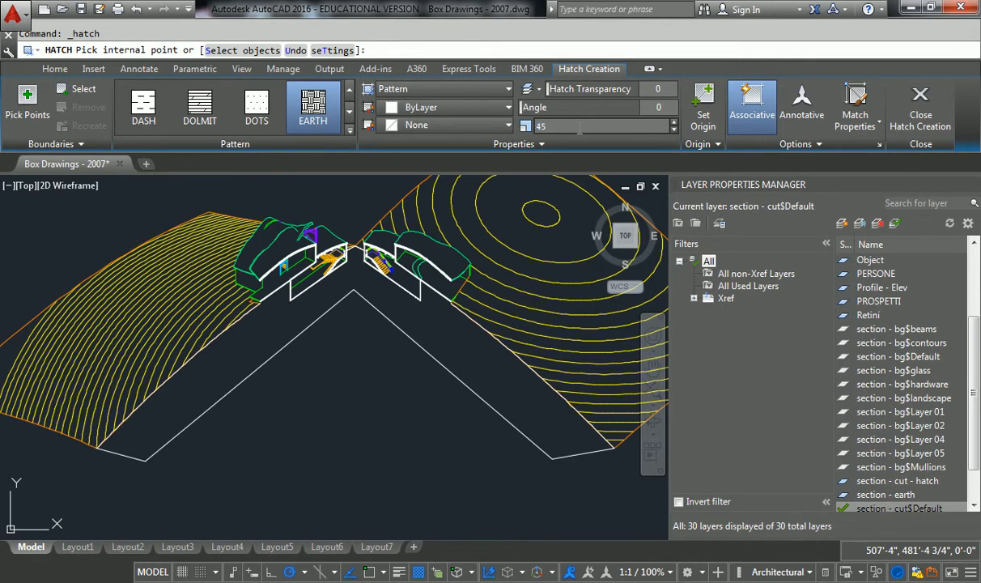
click(520, 186)
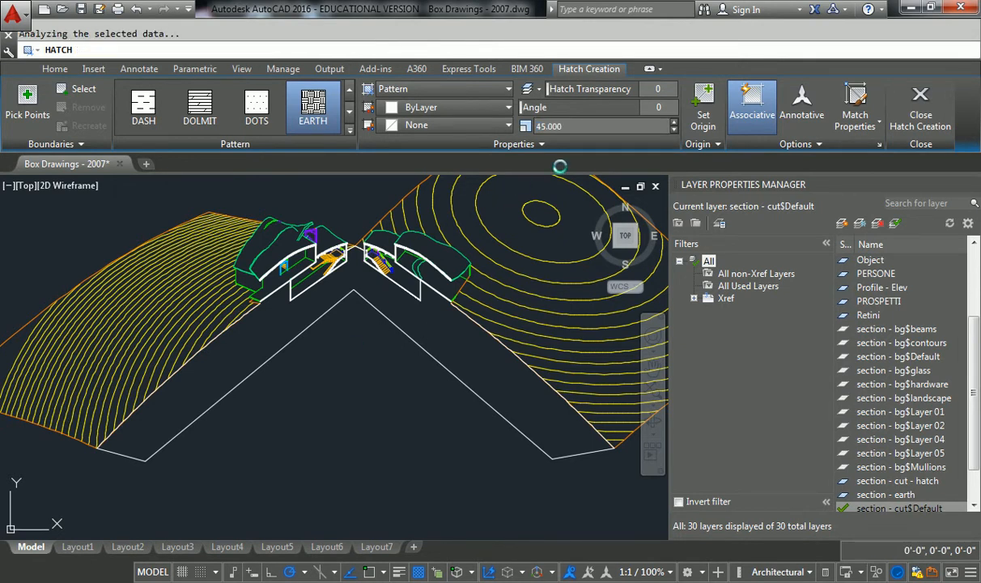
key(Escape)
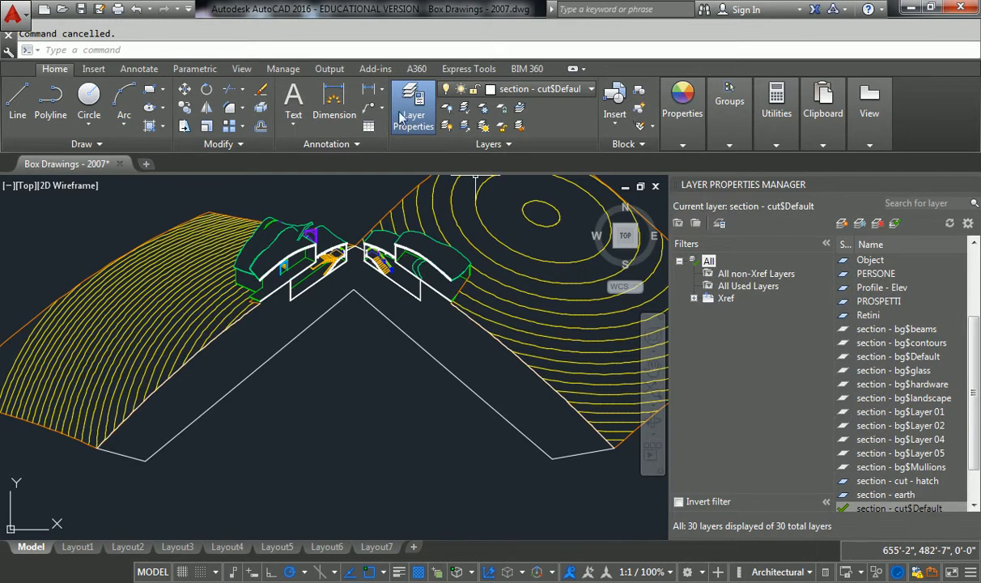
- Try to hatch the earth area with the EARTH pattern at a scale of 100
click(150, 126)
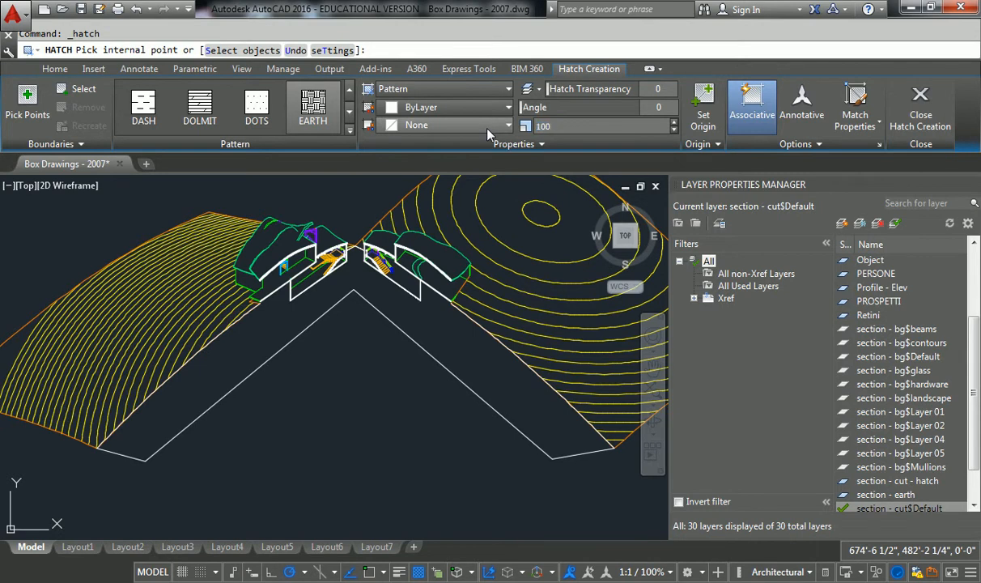
click(432, 316)
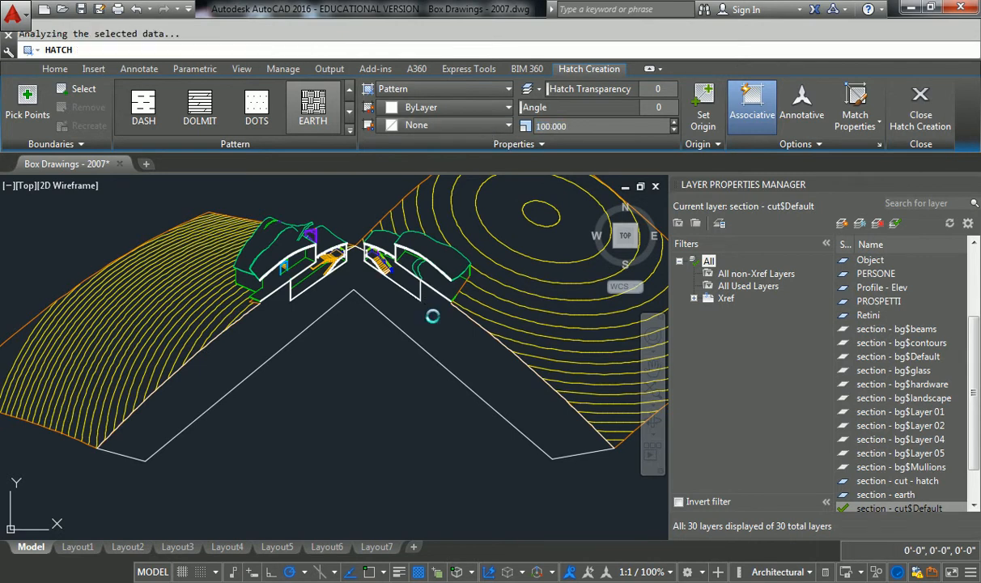
key(Escape)
- Close the boundary gap with a vertical line from the right cut slab's lower end corner down to the terrain profile
scroll(453, 312, up, 8)
text(L)
key(Return)
scroll(414, 330, up, 2)
click(414, 313)
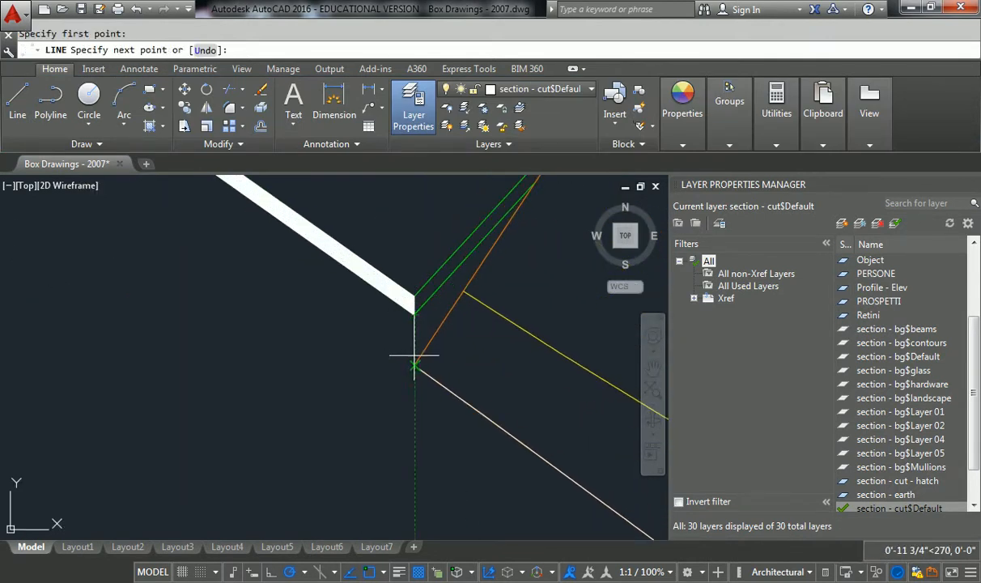
scroll(412, 354, down, 6)
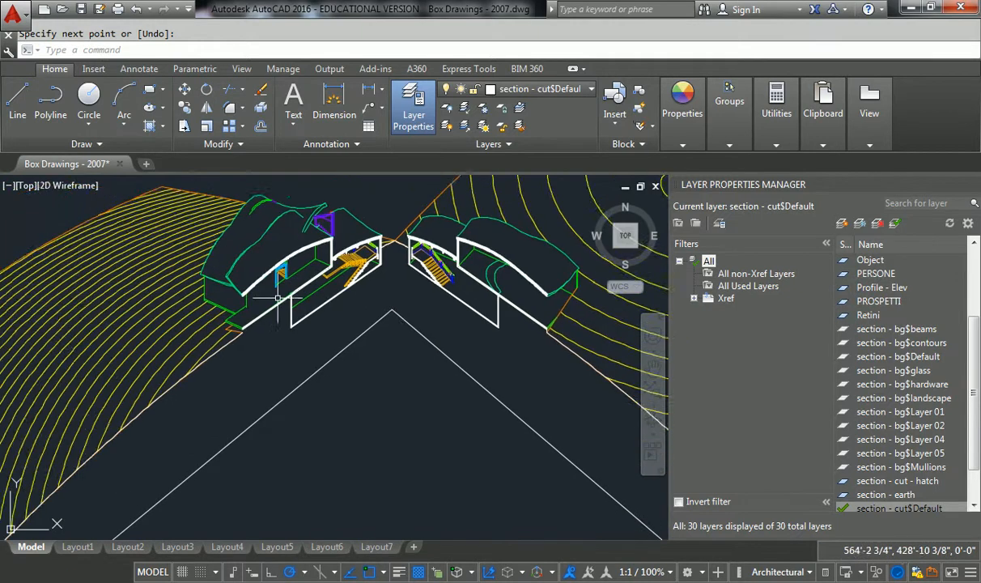
- Draw a short line closing the matching gap between the left cut slab's outer end and the terrain profile
scroll(251, 331, up, 6)
key(Return)
key(Return)
click(281, 342)
click(279, 364)
scroll(311, 341, down, 5)
key(Return)
scroll(356, 346, down, 5)
middle_drag(418, 358, 350, 346)
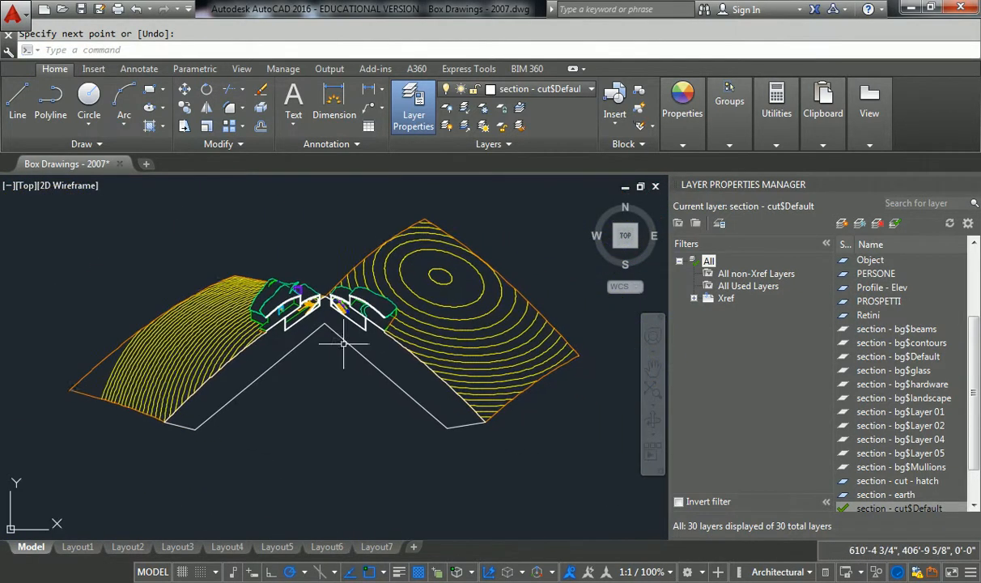
- Make section - earth the current layer and hatch the earth area with the EARTH pattern at a 45° angle
scroll(349, 347, up, 2)
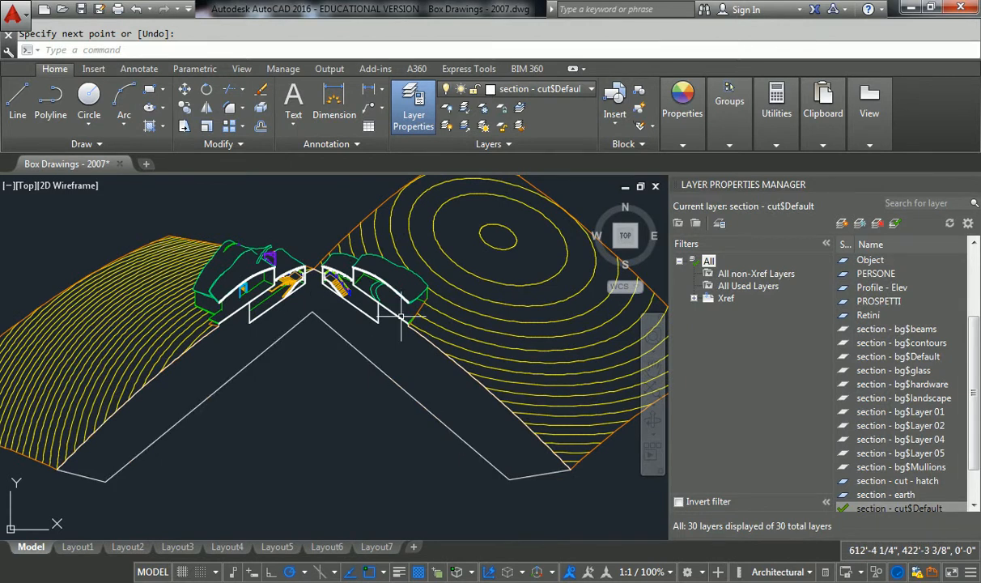
scroll(405, 333, down, 2)
scroll(405, 324, up, 5)
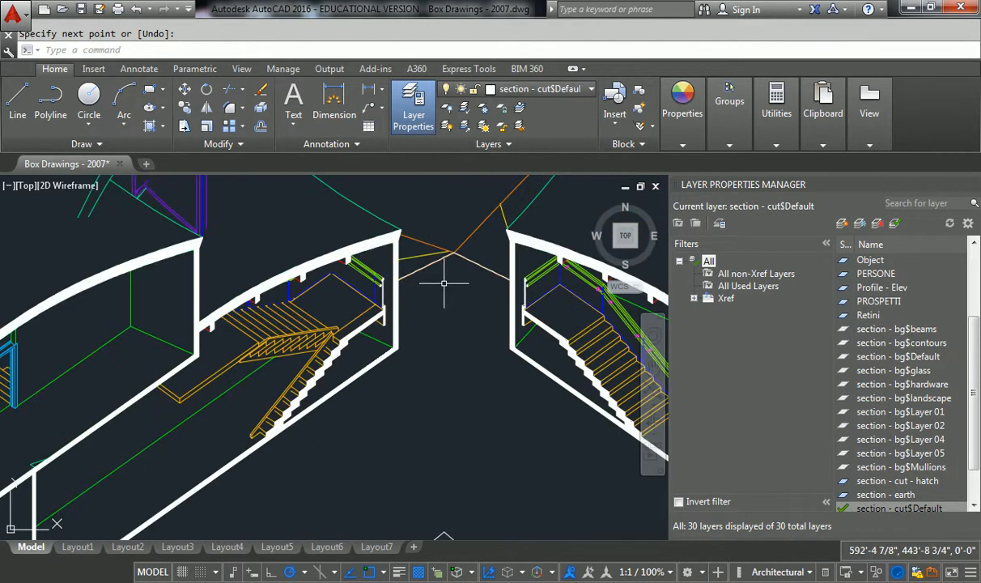
scroll(450, 299, down, 7)
mouse_move(497, 346)
middle_down()
mouse_move(426, 344)
mouse_move(401, 321)
middle_up()
scroll(415, 341, up, 2)
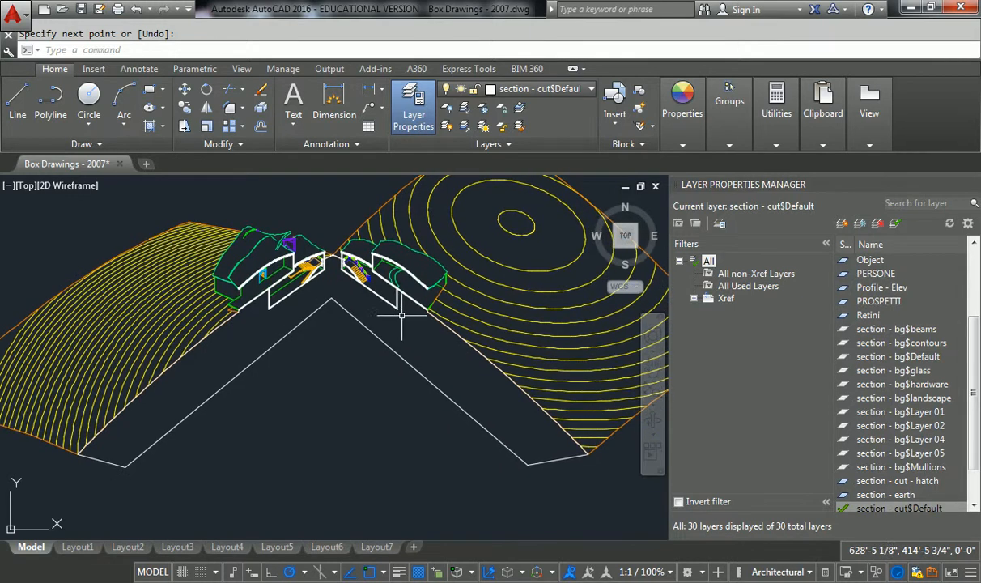
double_click(886, 495)
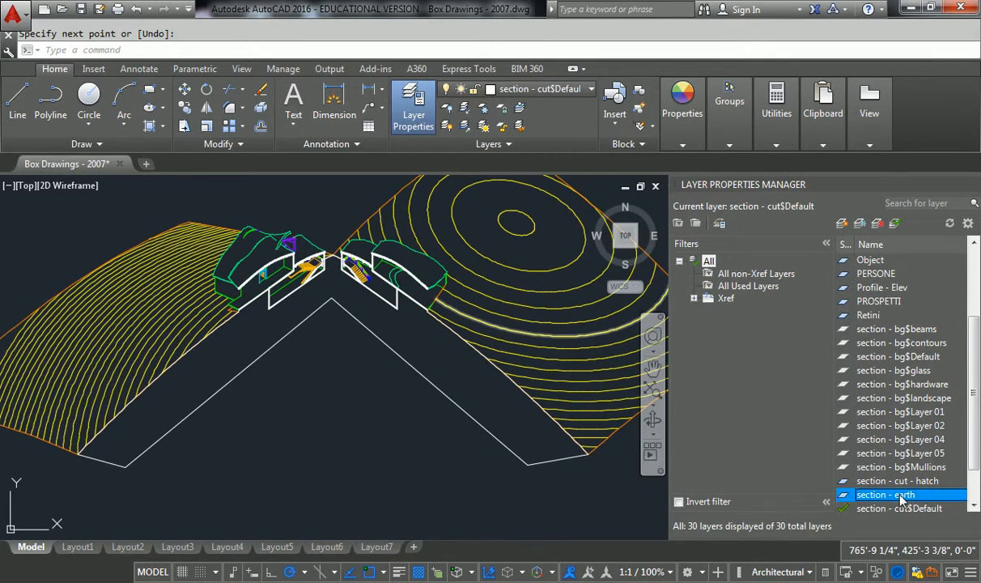
click(152, 126)
click(411, 325)
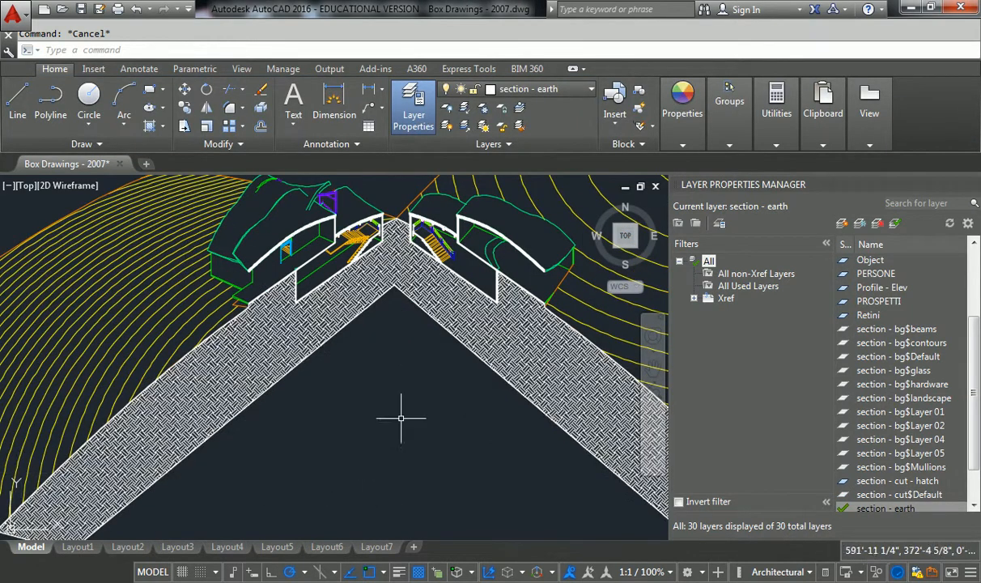
- Set the earth hatch's scale to 200
click(417, 301)
click(567, 126)
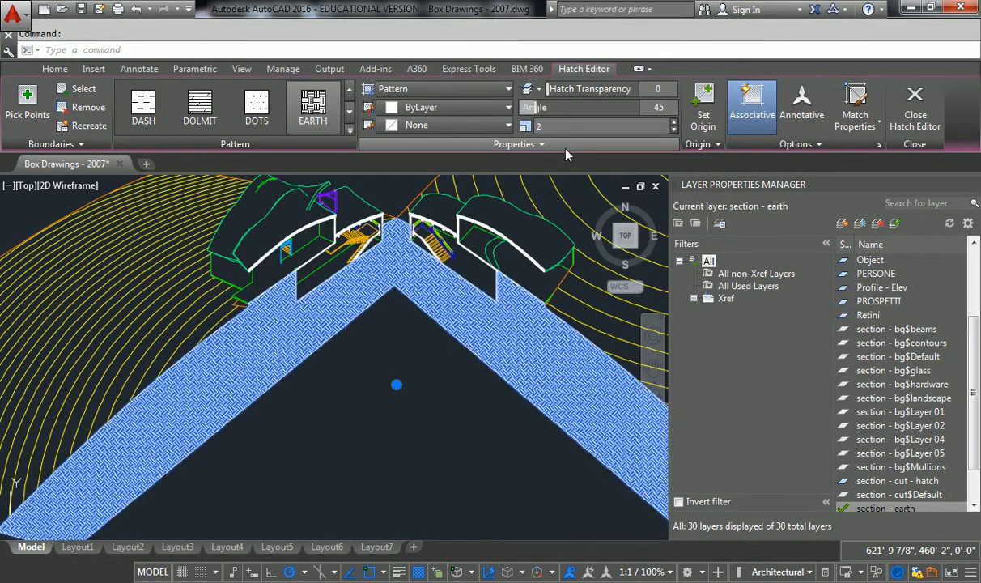
text(200)
key(Return)
key(Escape)
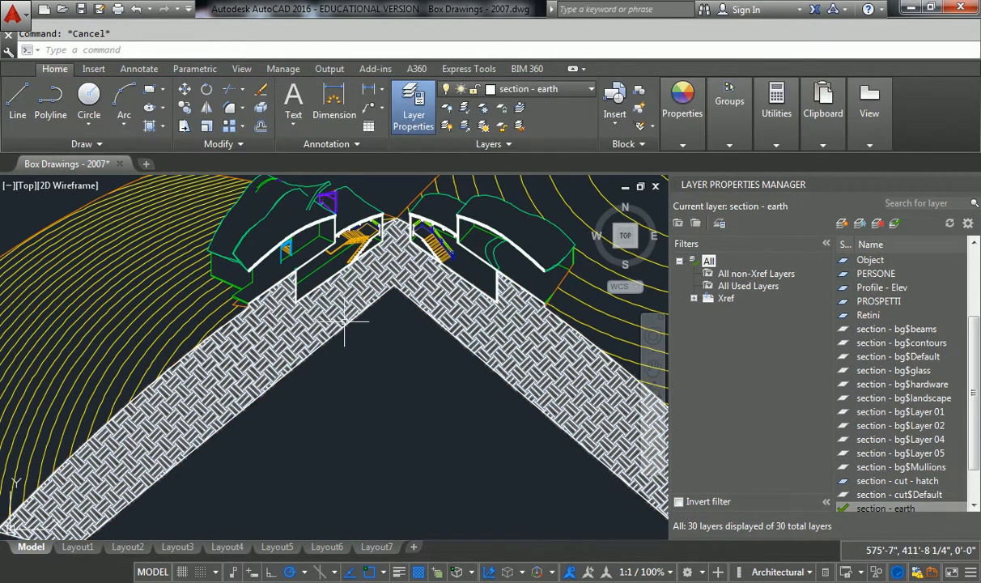
- Erase the continuous boundary outline on the section - earth layer around the earth hatch
click(344, 326)
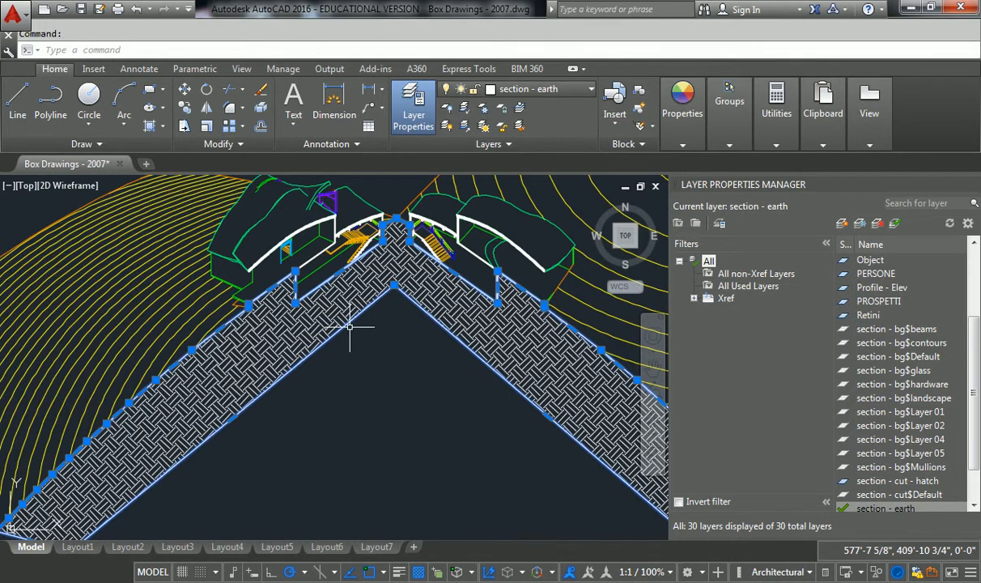
key(Delete)
scroll(358, 326, down, 4)
scroll(377, 336, up, 4)
click(406, 303)
key(Delete)
key(ctrl+z)
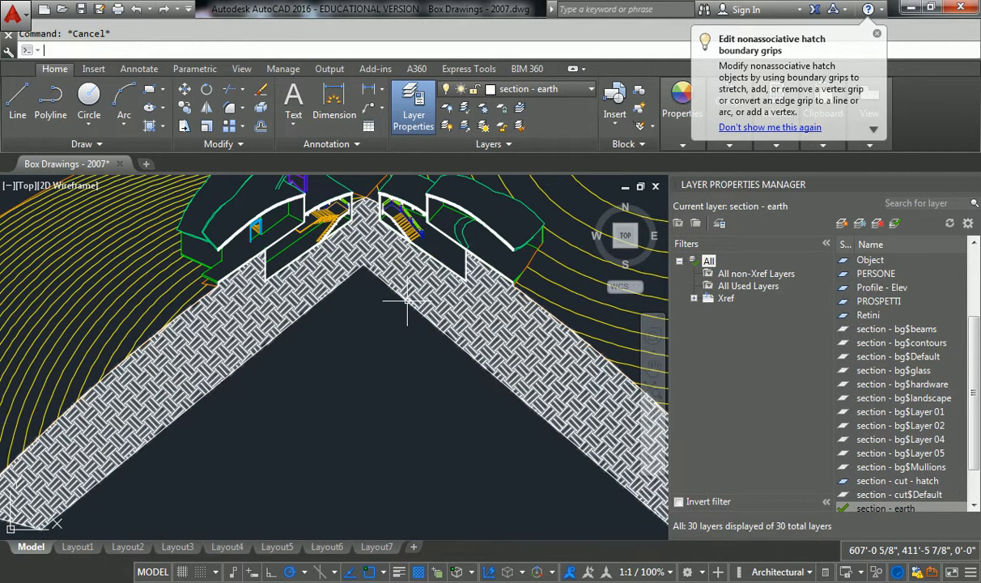
- Erase the V-shaped lower outline of the earth on the section - cut - hatch layer, keeping the hatch
scroll(373, 258, up, 4)
click(362, 241)
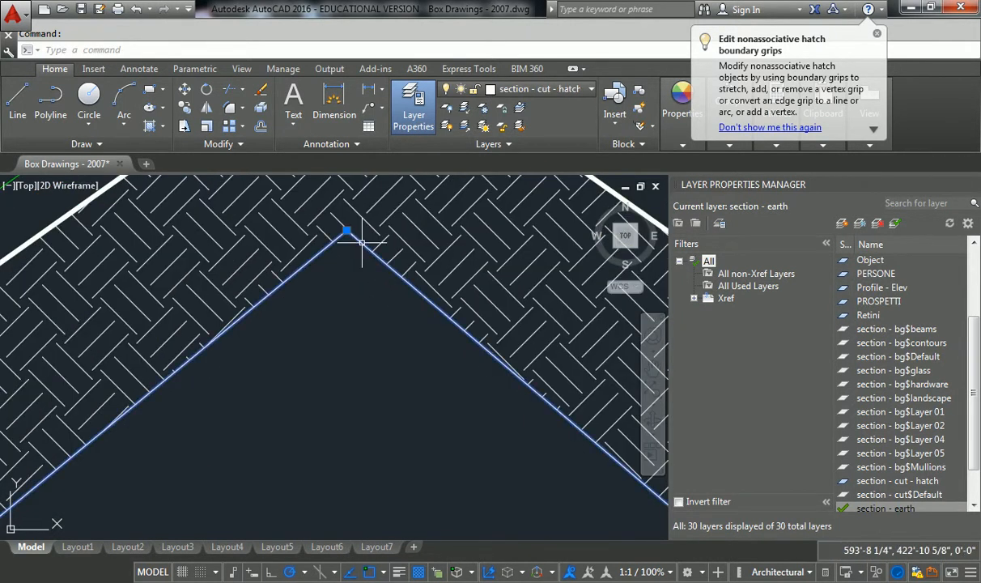
scroll(362, 241, down, 3)
key(Delete)
scroll(373, 300, up, 3)
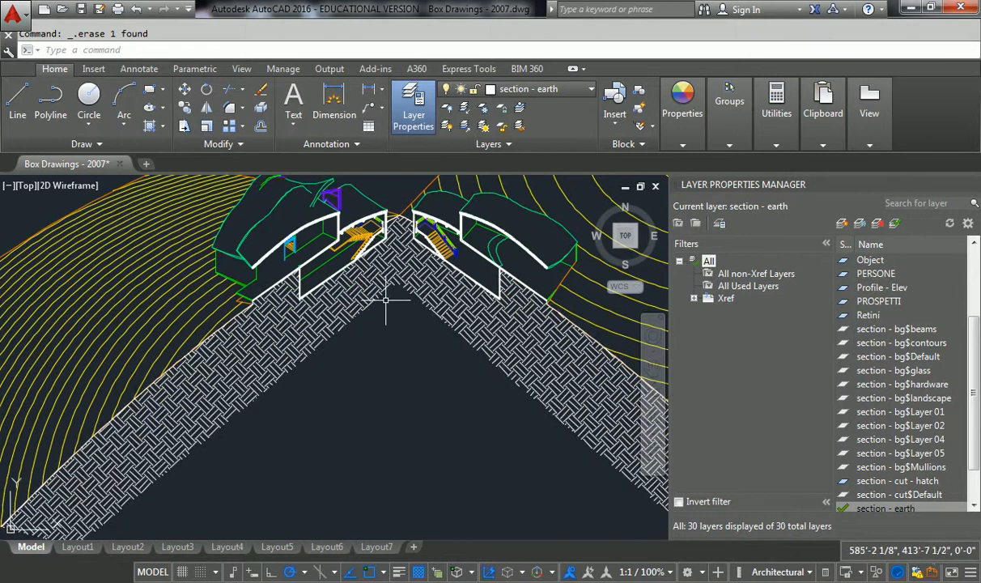
scroll(438, 339, down, 3)
middle_drag(438, 339, 296, 351)
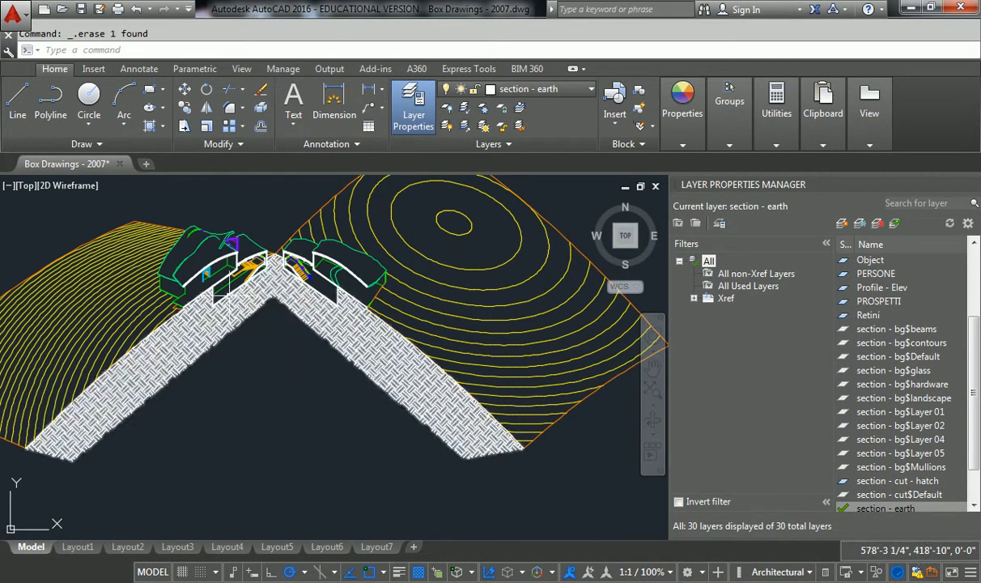
scroll(176, 285, up, 4)
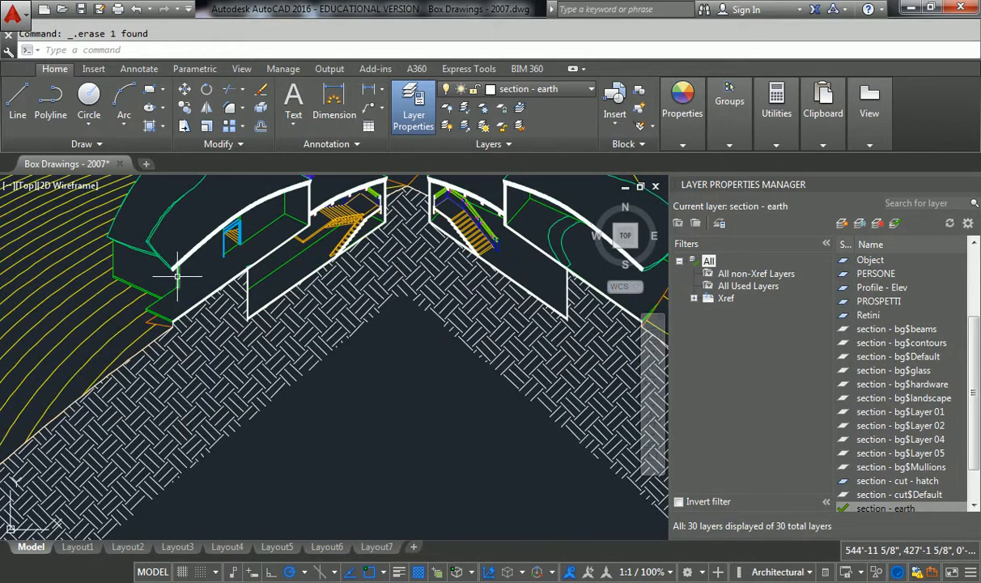
scroll(202, 272, down, 3)
middle_drag(205, 270, 240, 306)
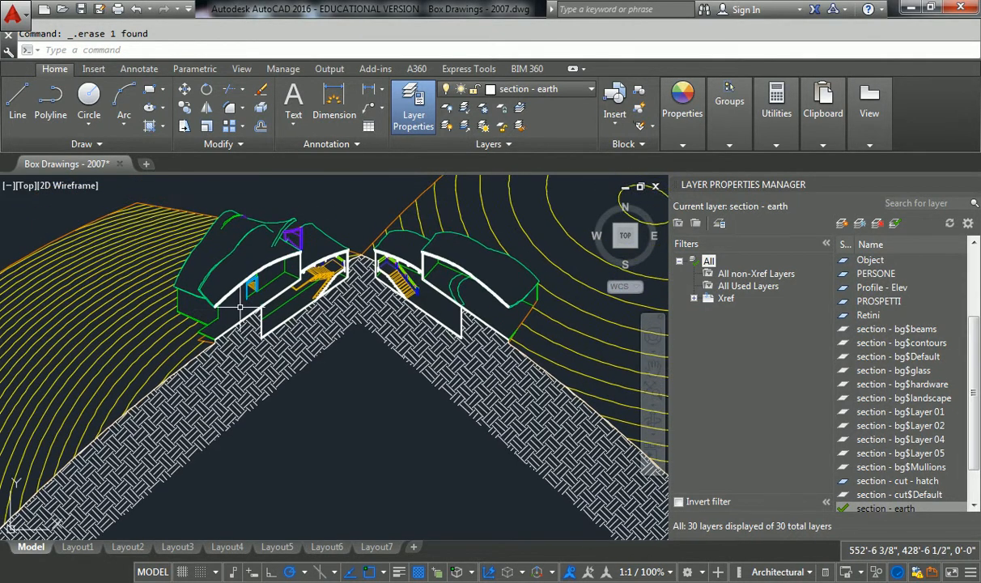
scroll(243, 307, down, 2)
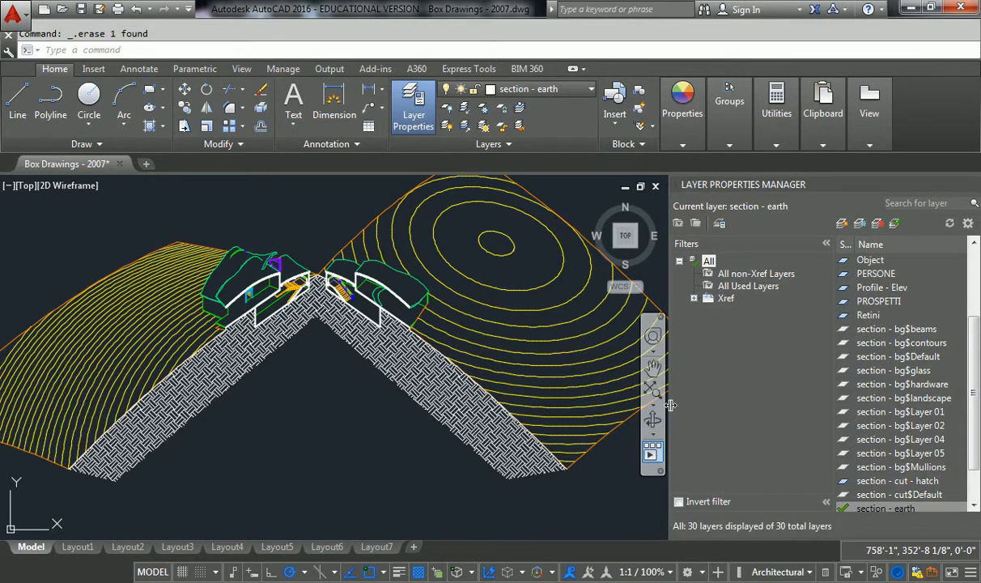
- Widen the layer list to show more layer properties and switch to Layout6
mouse_move(670, 417)
mouse_down()
mouse_move(569, 417)
mouse_move(577, 416)
mouse_up()
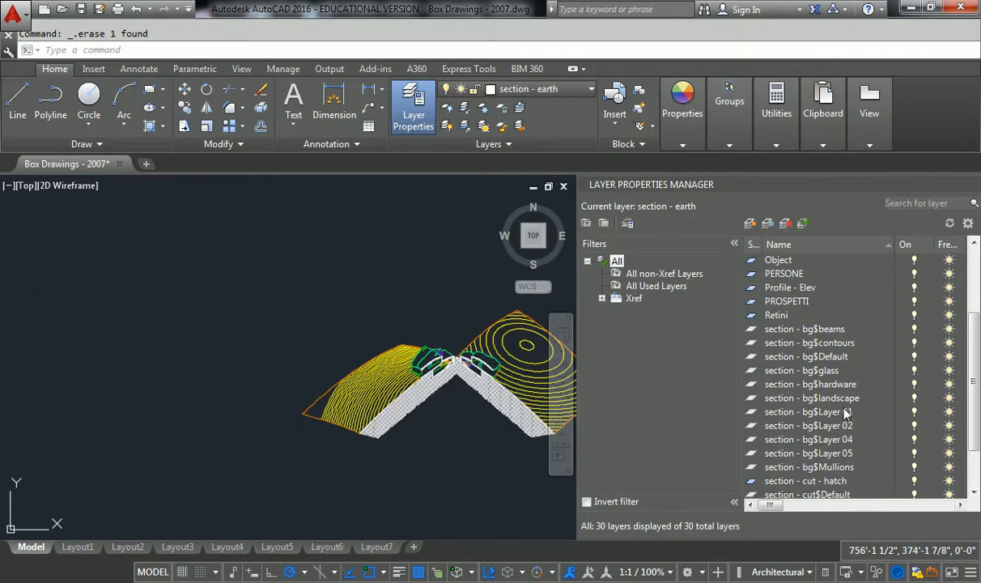
click(371, 547)
click(331, 543)
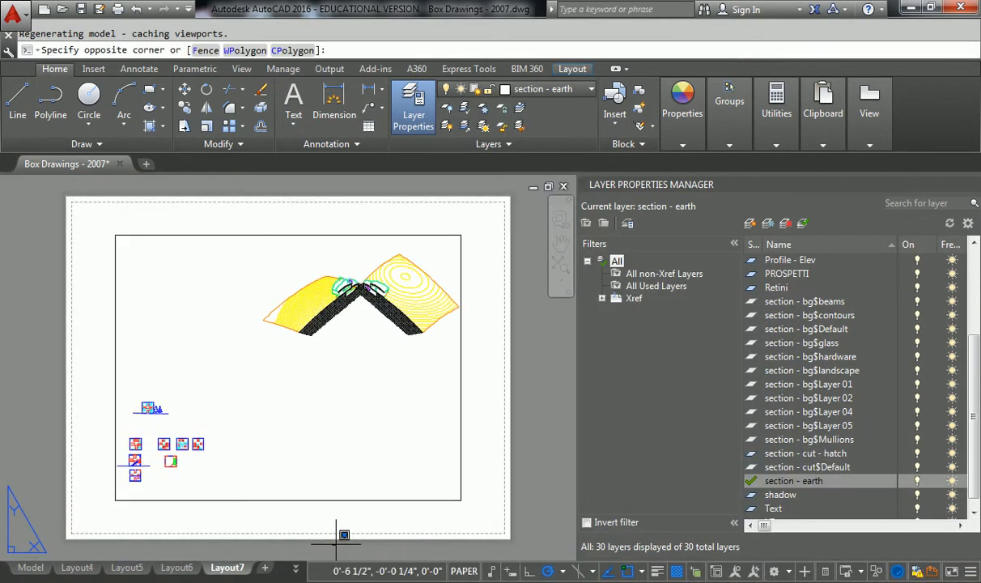
key(Escape)
click(174, 568)
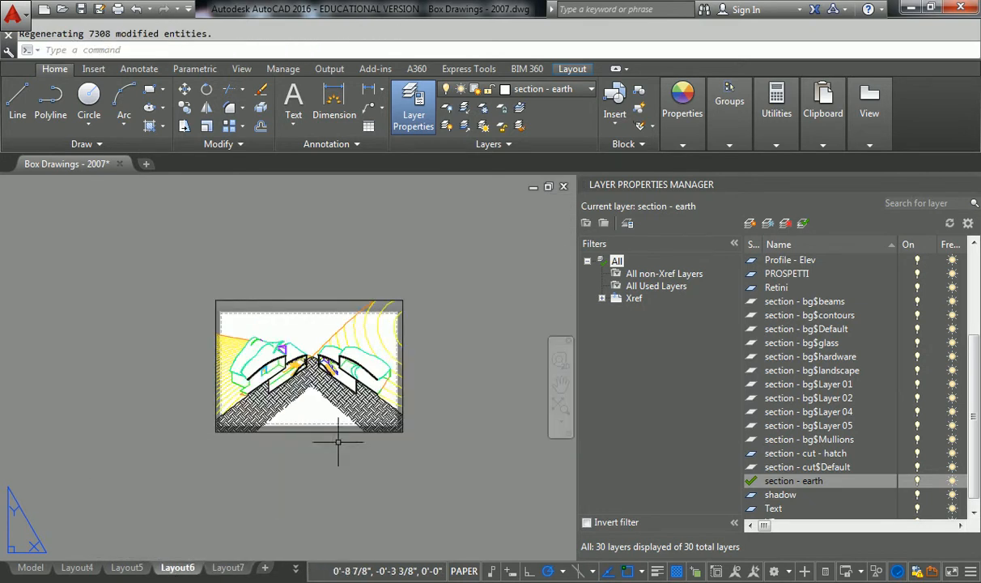
- Check the plotted color of Color 10 in the Custom Gray Hatch.ctb plot style table used by the Layout6 page setup
right_click(186, 566)
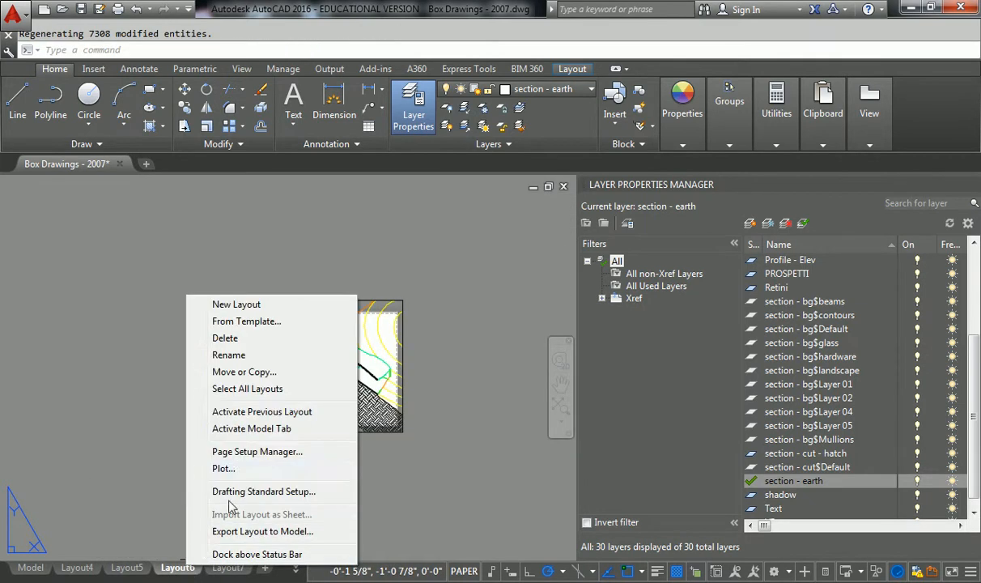
click(242, 451)
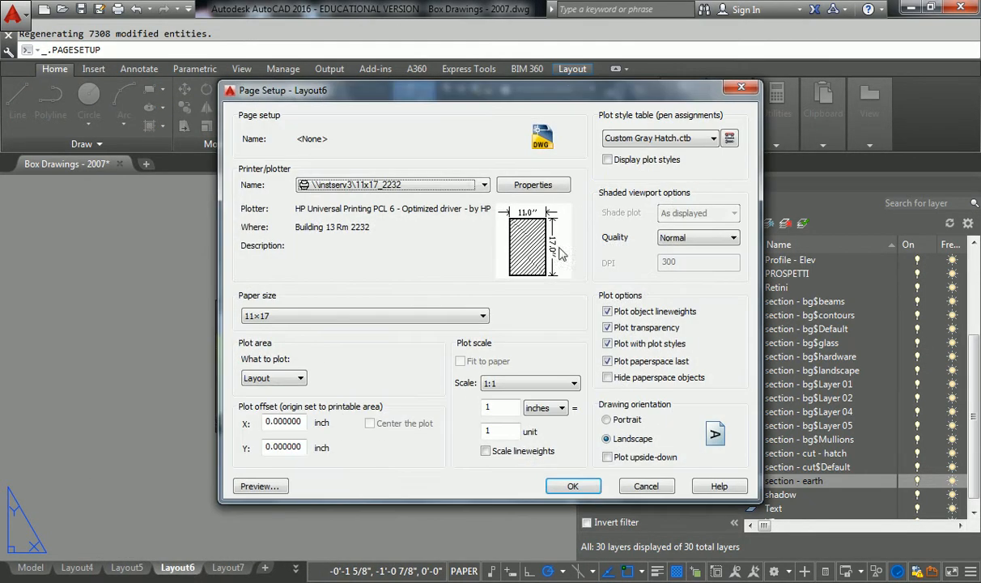
click(649, 140)
click(729, 138)
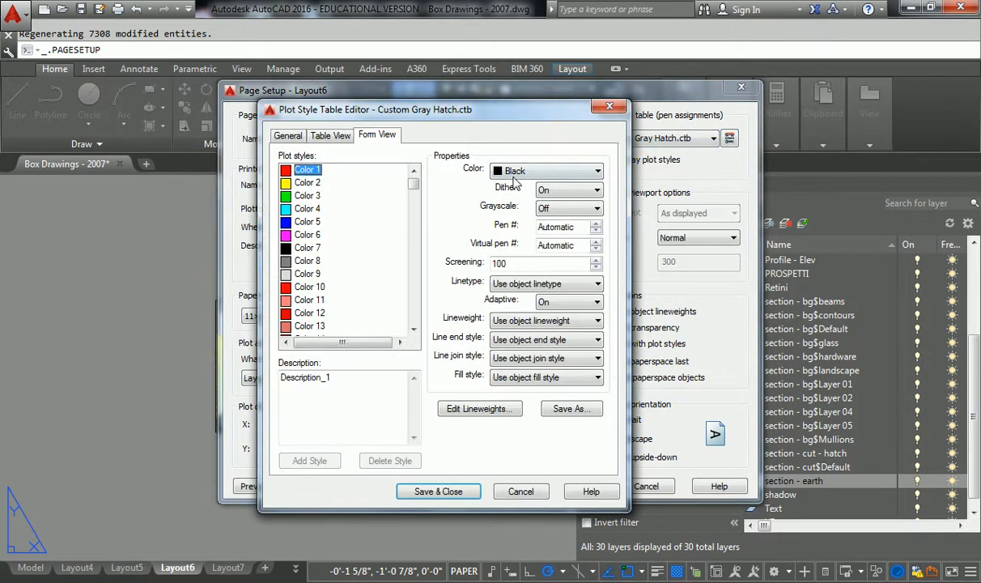
click(310, 287)
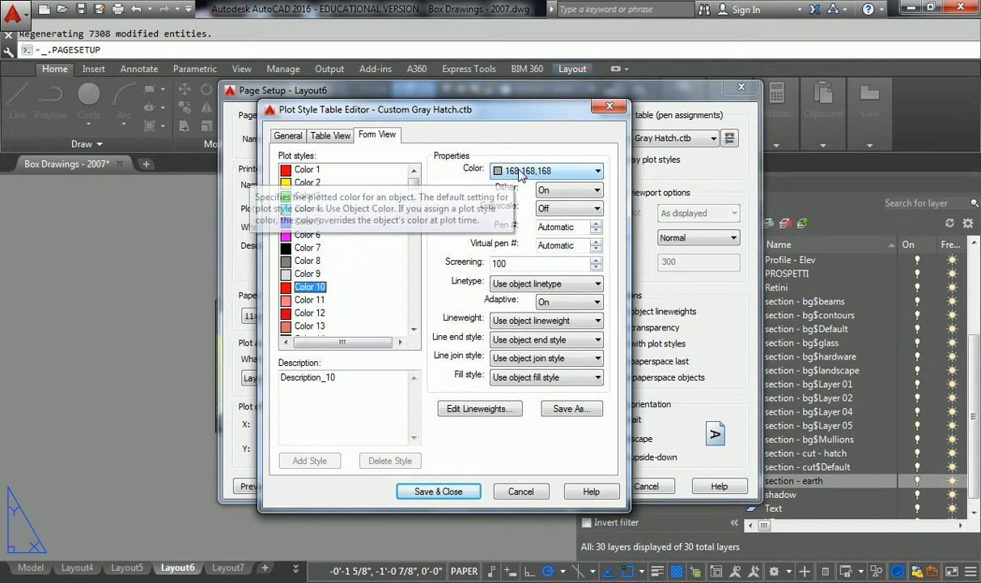
click(616, 105)
click(739, 86)
click(659, 120)
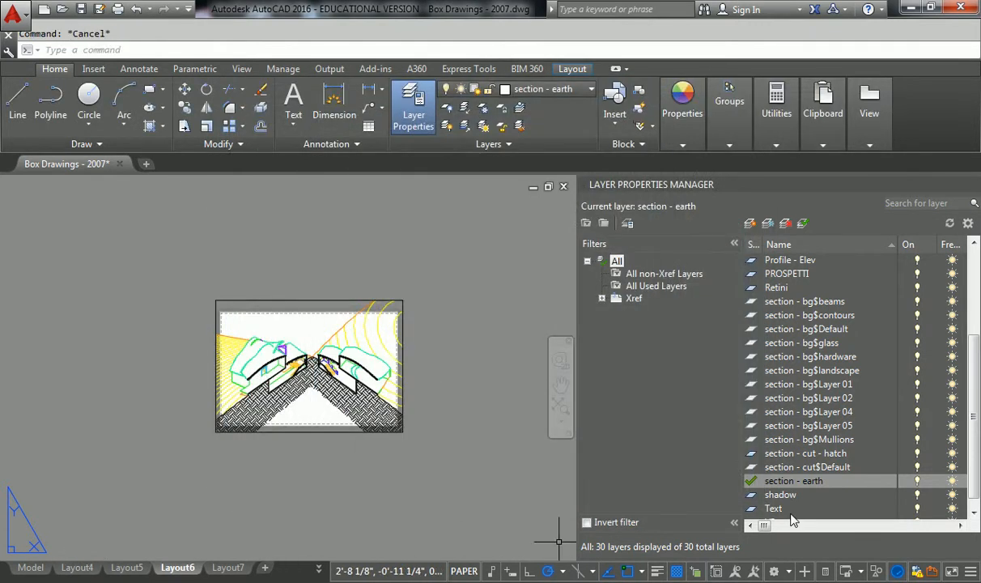
- Set the color of the section - earth layer to index color 10
drag(768, 527, 785, 529)
click(935, 480)
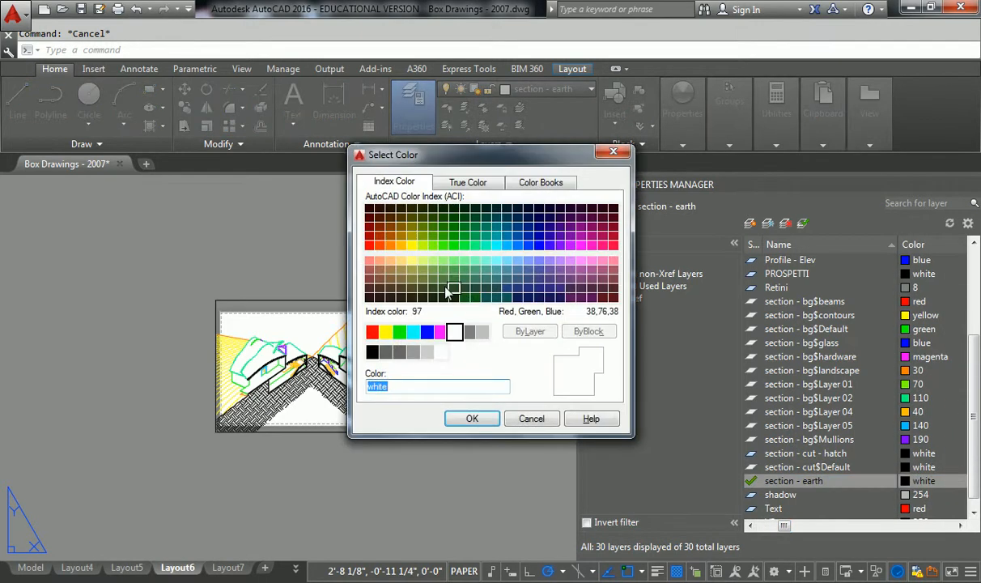
click(369, 246)
click(472, 417)
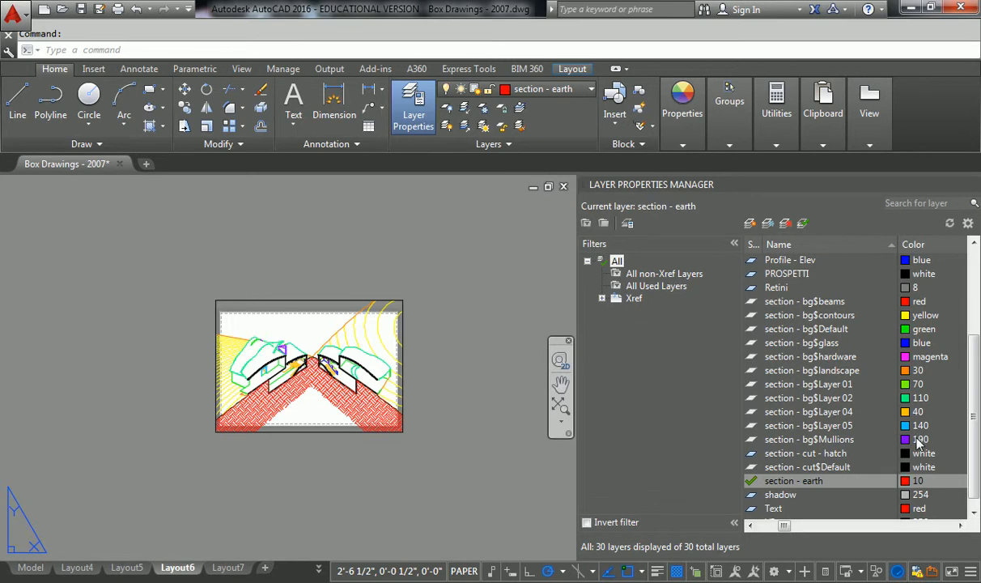
- Preview the Layout6 plot and inspect closely how the earth hatch and the section's linework print
scroll(898, 354, down, 2)
scroll(898, 354, up, 1)
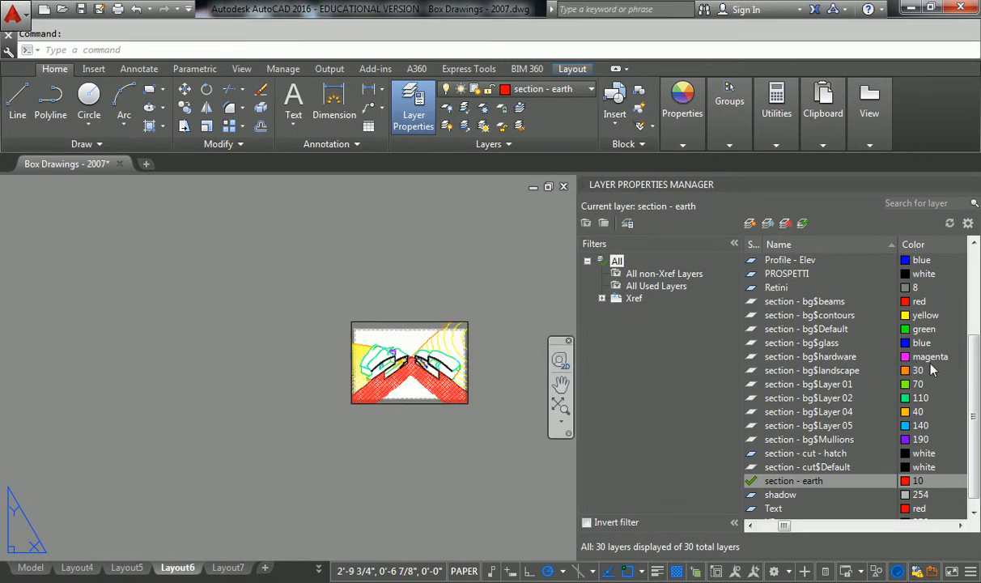
scroll(976, 467, down, 1)
drag(976, 467, 968, 364)
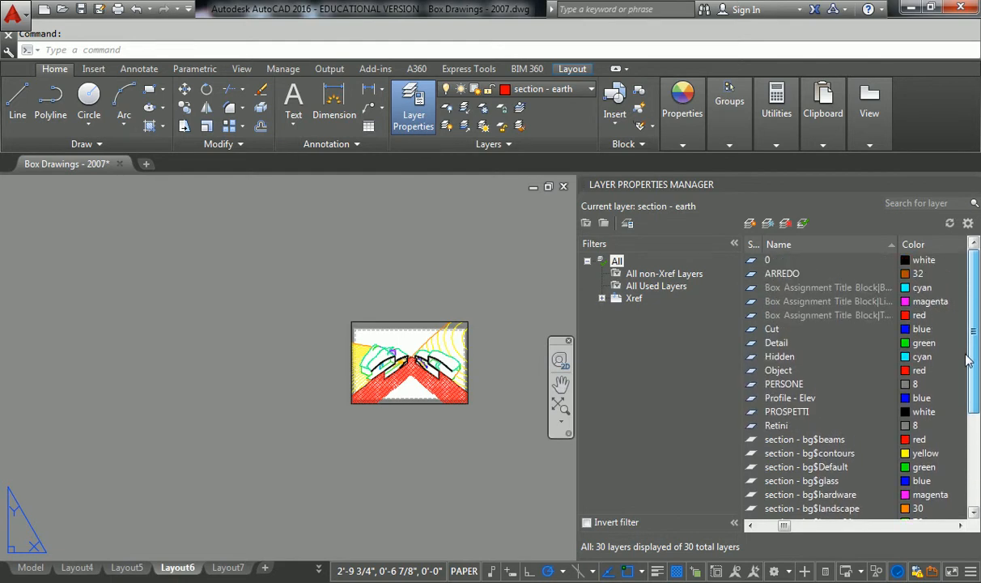
scroll(409, 332, up, 4)
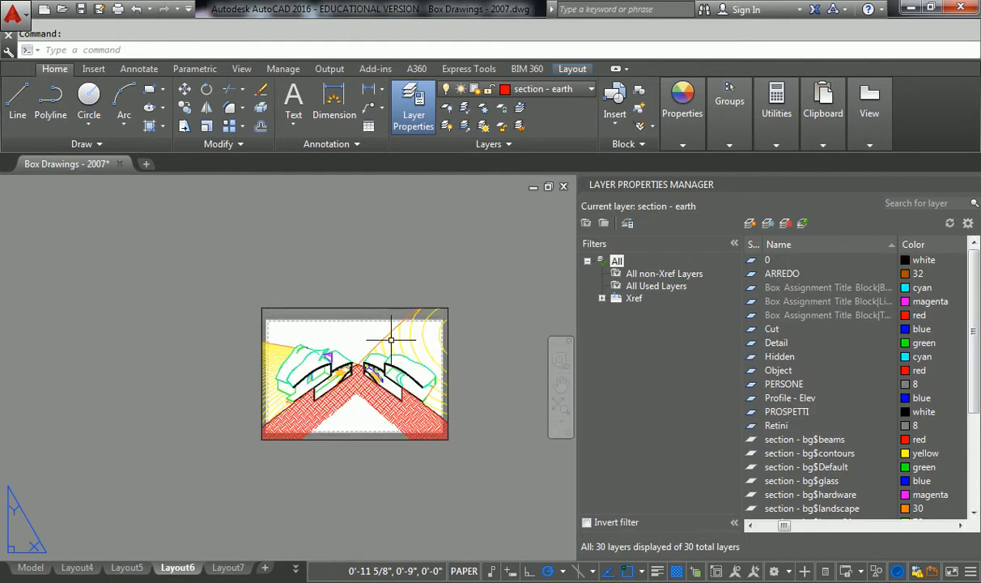
scroll(383, 391, up, 3)
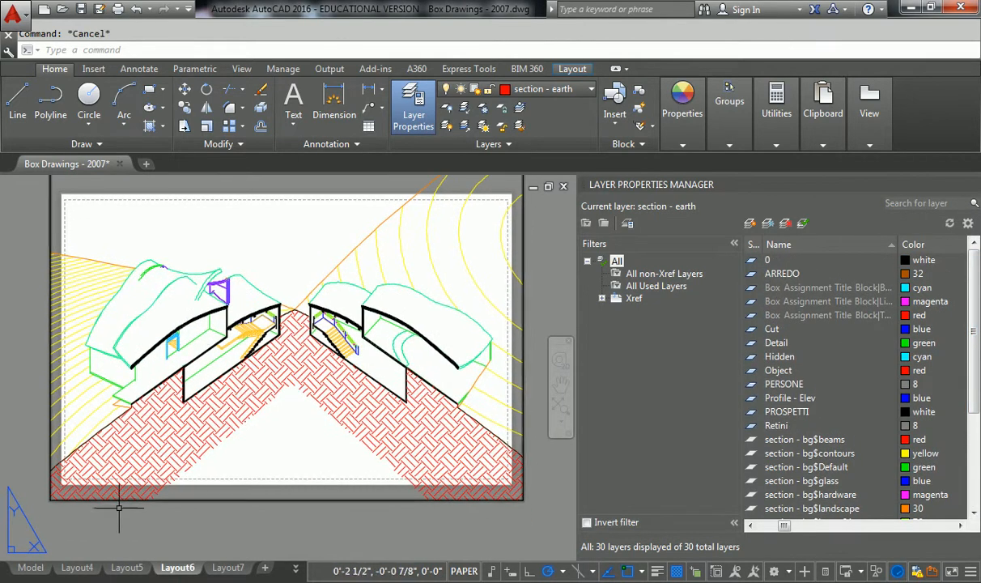
right_click(170, 572)
click(208, 409)
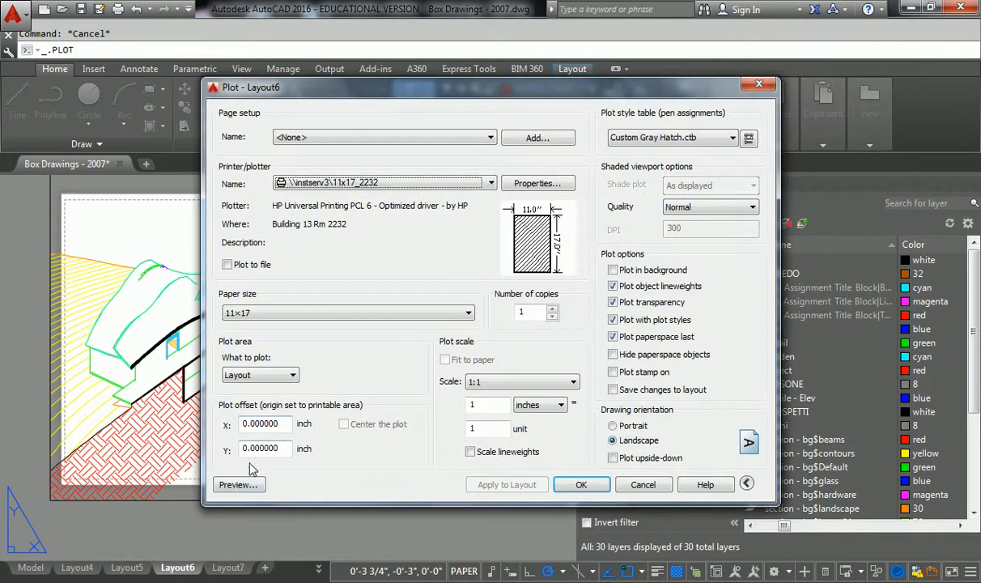
click(253, 470)
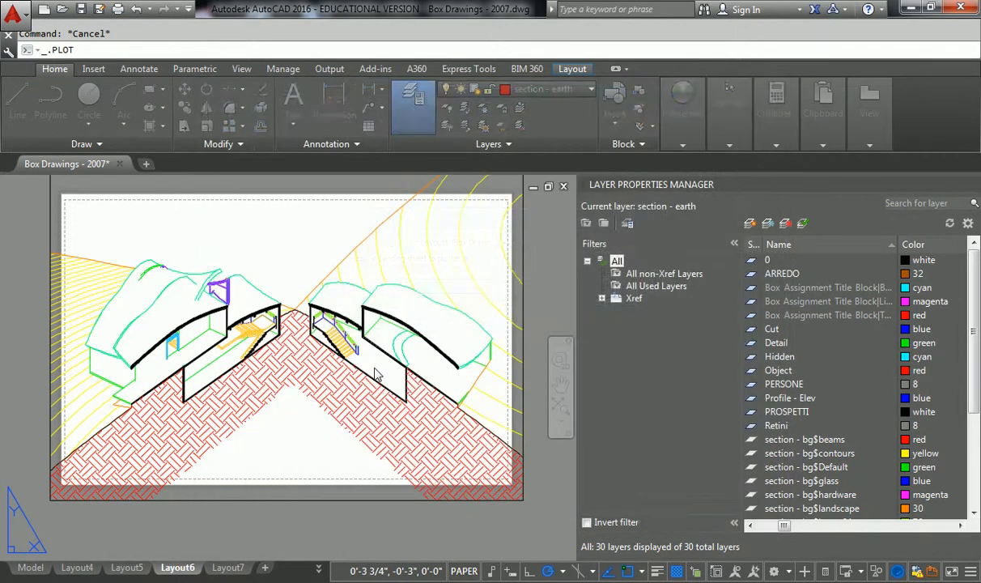
scroll(353, 333, up, 4)
scroll(388, 137, down, 4)
middle_drag(550, 181, 462, 330)
scroll(473, 307, up, 3)
scroll(477, 302, down, 3)
key(Escape)
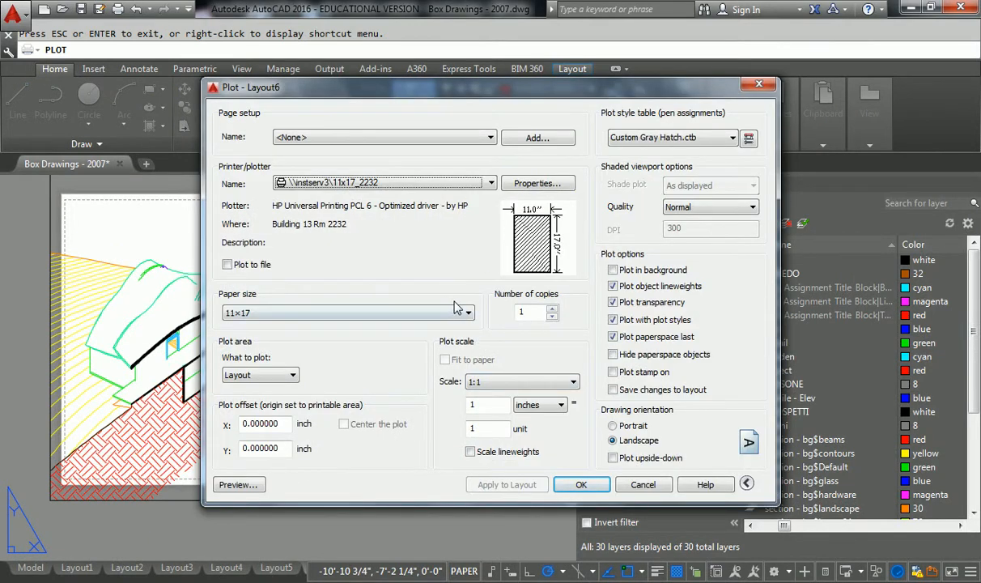
key(Escape)
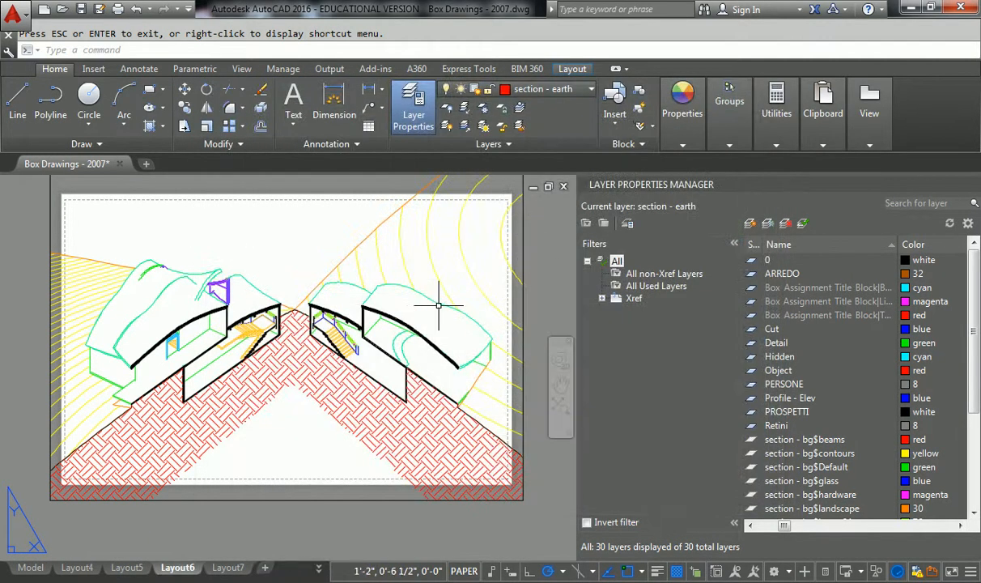
- Compare the plot styles in Custom Gray Hatch.ctb with the colors assigned to the section layers
right_click(188, 570)
click(243, 450)
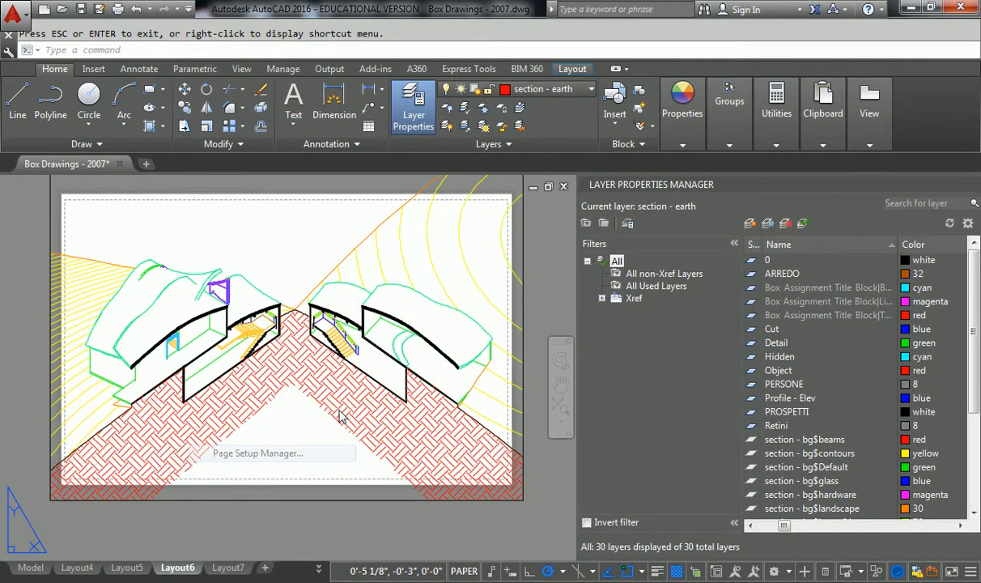
click(613, 275)
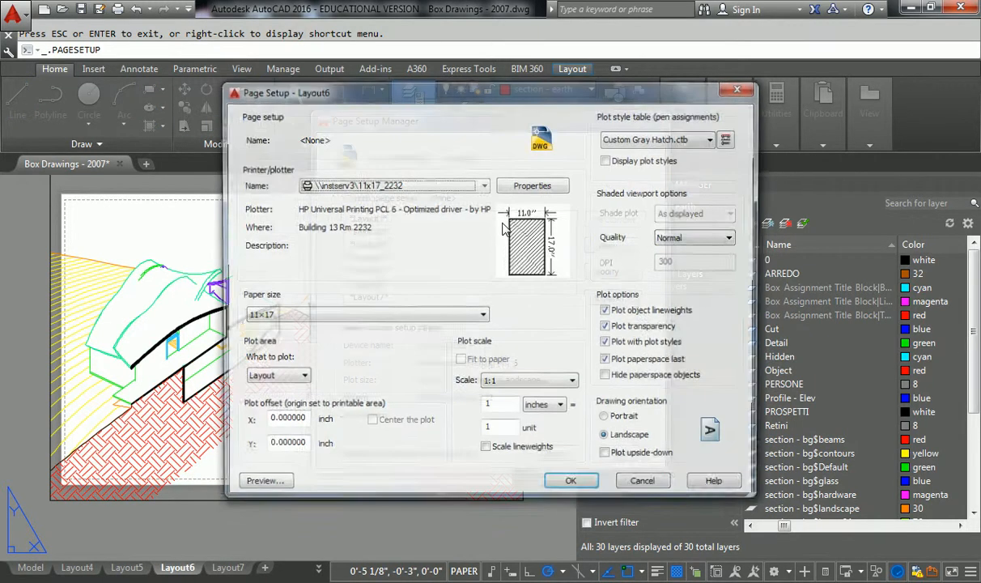
click(729, 139)
drag(413, 177, 421, 212)
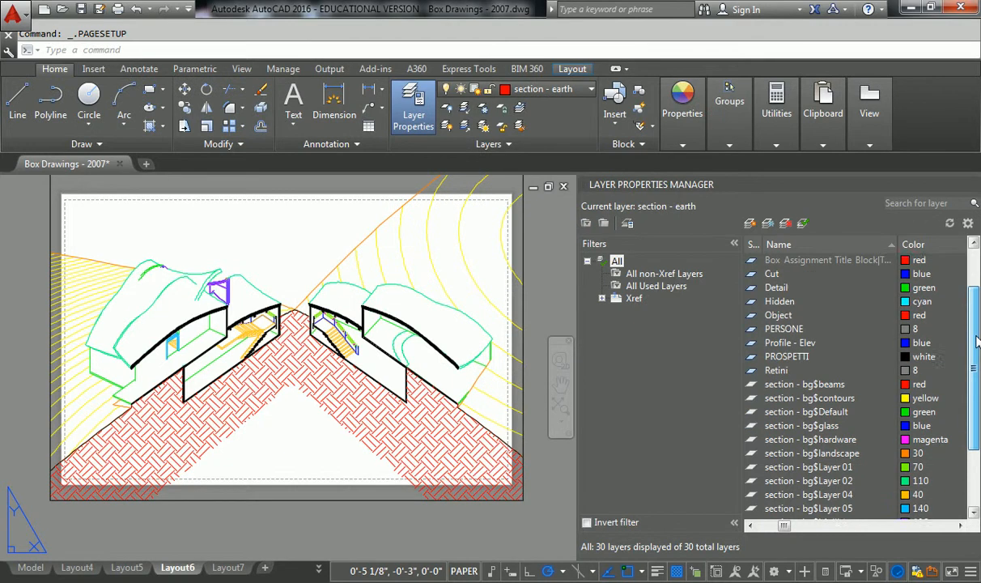
scroll(976, 341, down, 1)
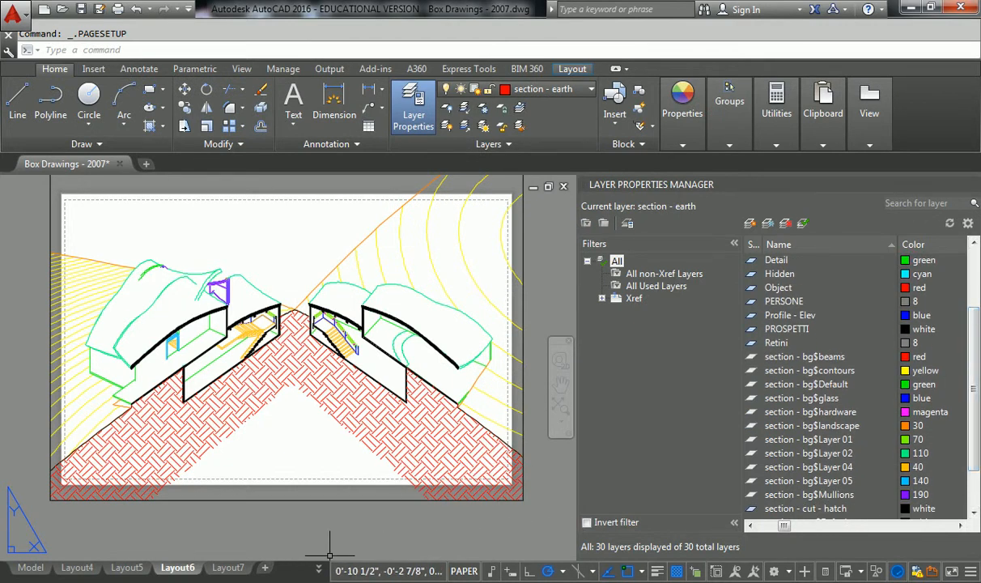
- Check the plotted colors of Color 140, 142 and 145 in the Custom Gray Hatch.ctb plot style table
right_click(185, 566)
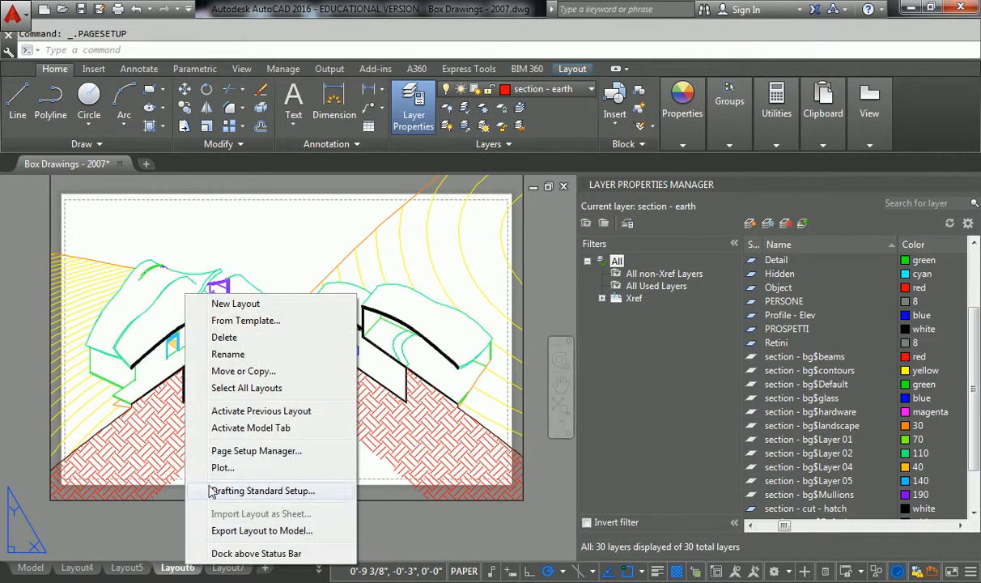
click(239, 450)
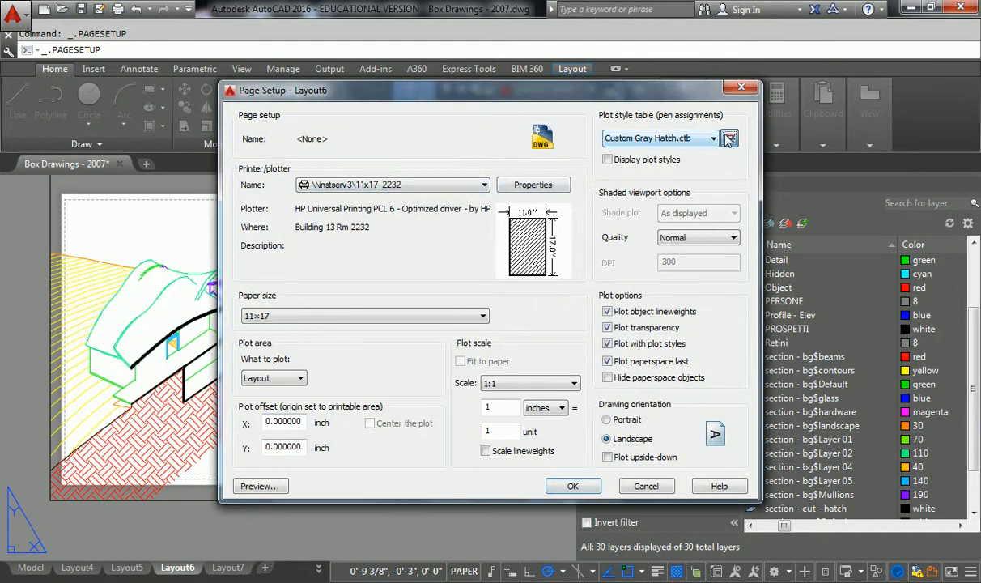
click(728, 138)
drag(412, 183, 413, 269)
click(412, 173)
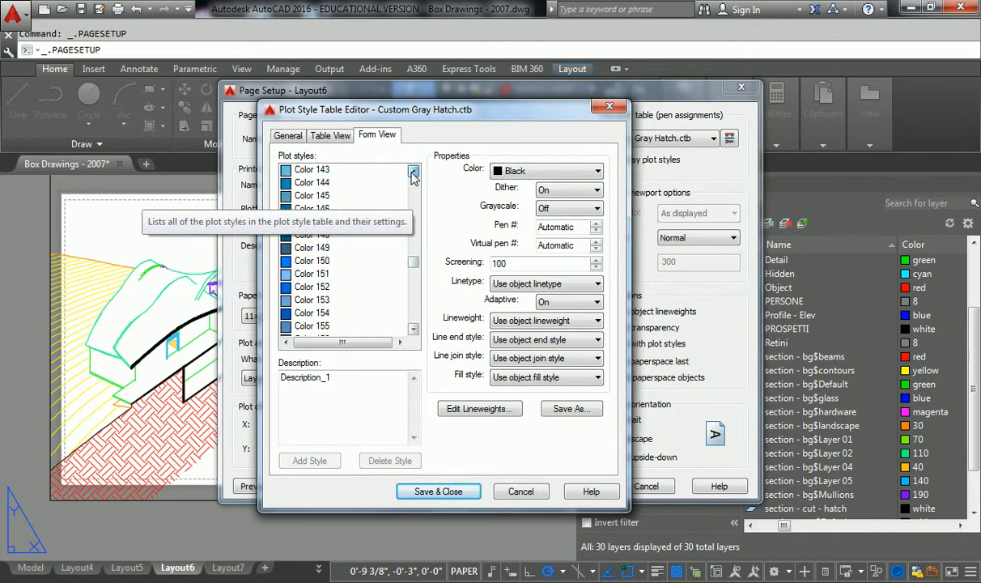
click(323, 172)
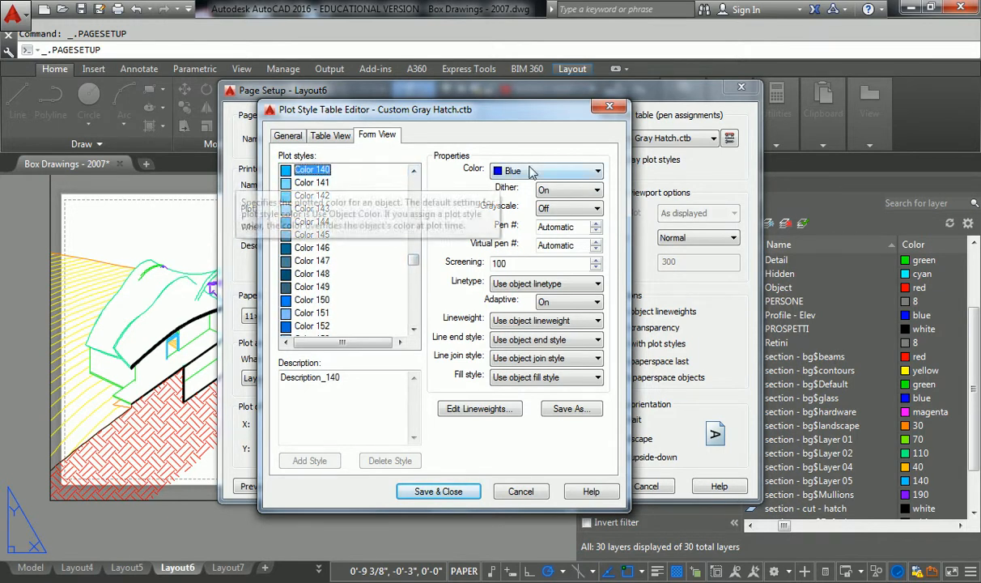
click(311, 194)
click(323, 235)
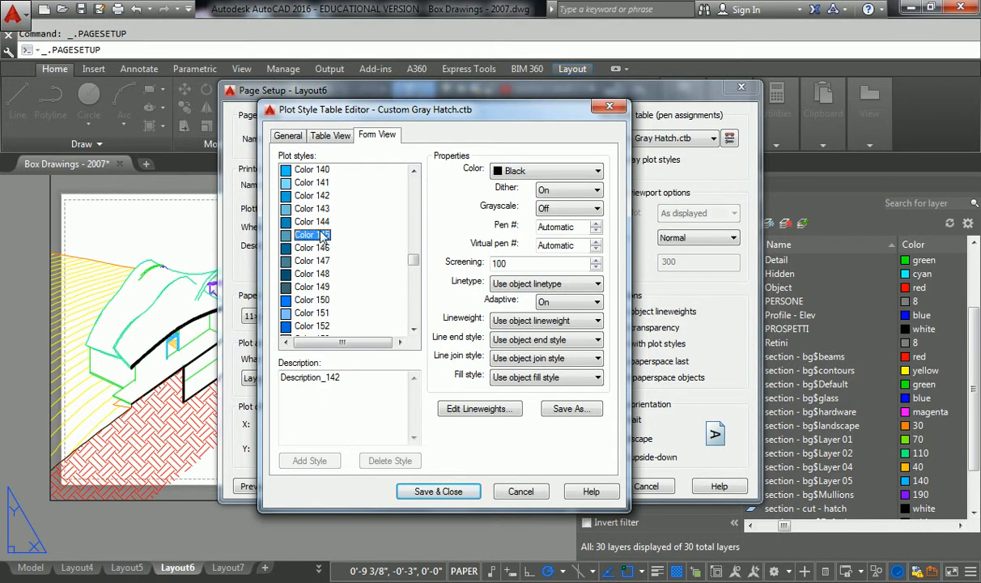
click(312, 170)
- Try to set the plotted color of Color 140 to Black in Custom Gray Hatch.ctb
click(536, 171)
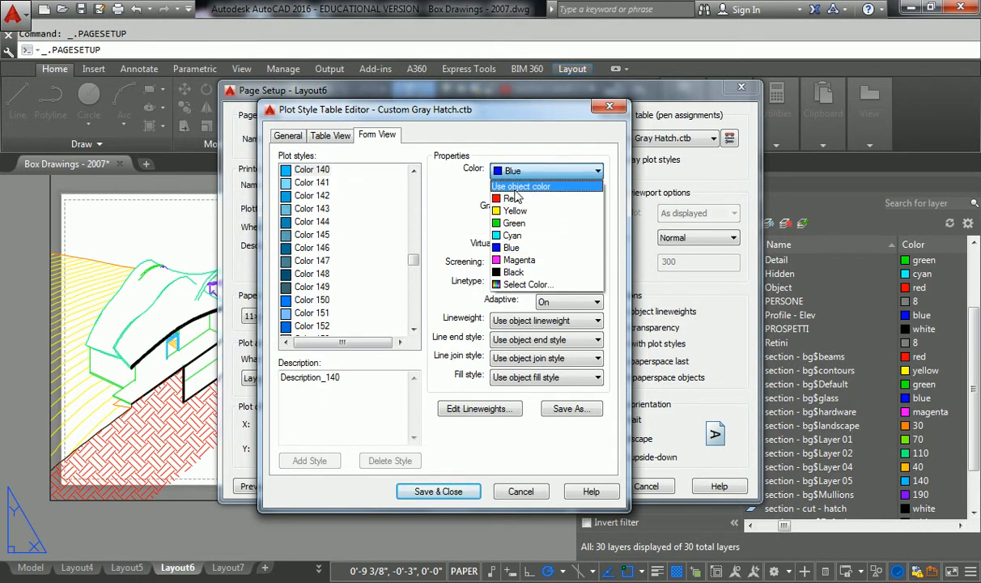
key(b)
key(b)
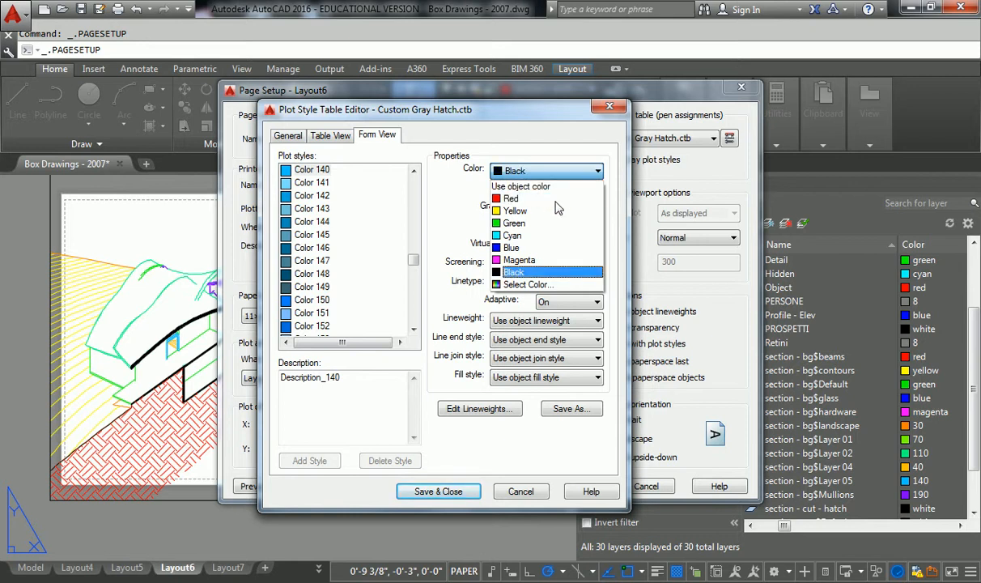
key(Escape)
click(611, 107)
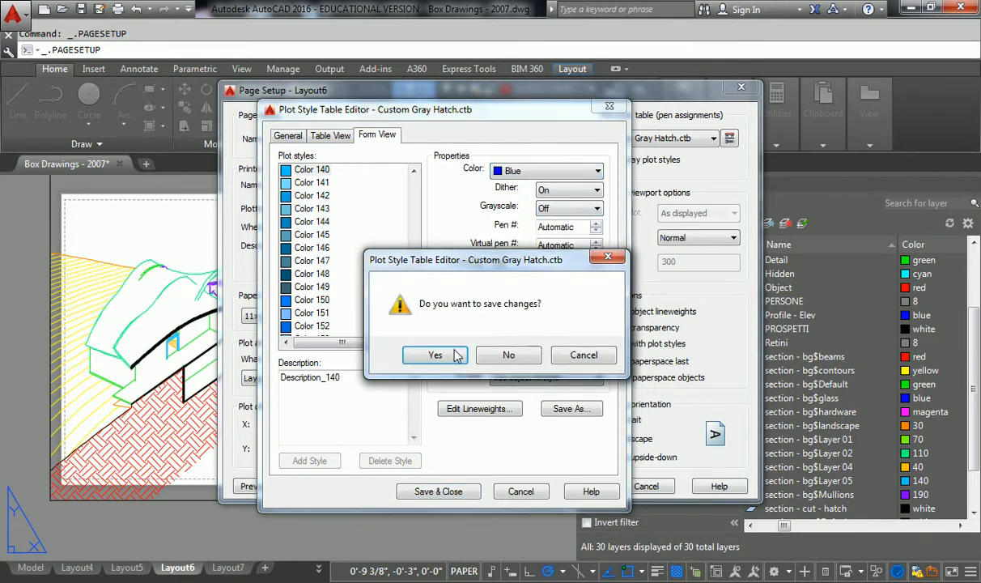
click(442, 364)
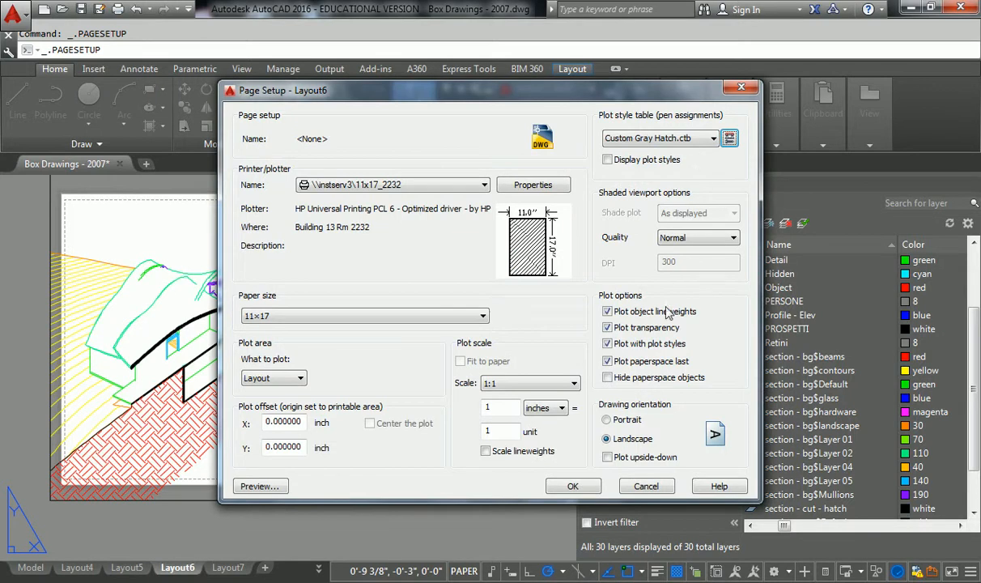
- Leave the page setup and set the color of the section - bg$Layer 05 layer to index color 142
click(646, 486)
click(550, 510)
click(918, 480)
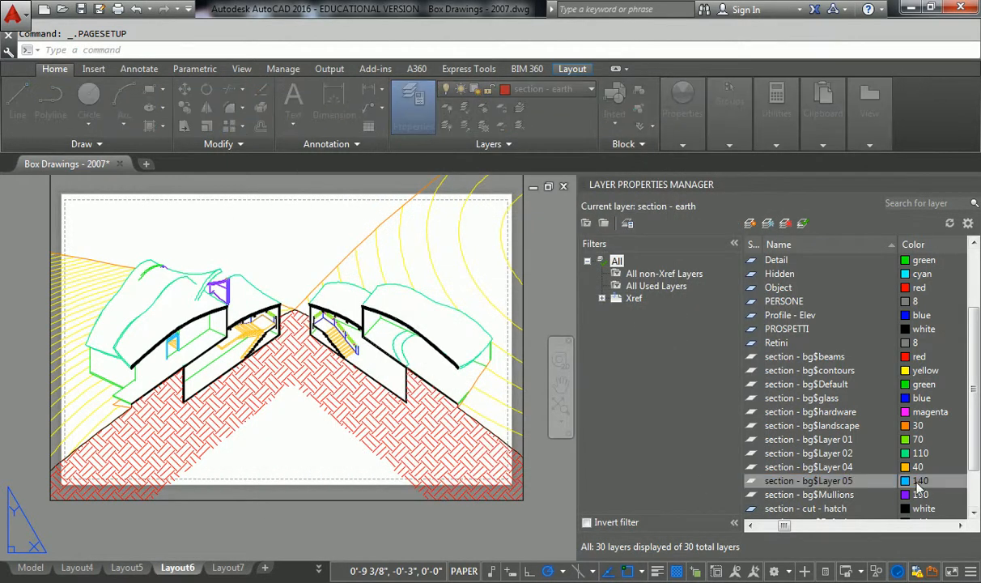
click(506, 238)
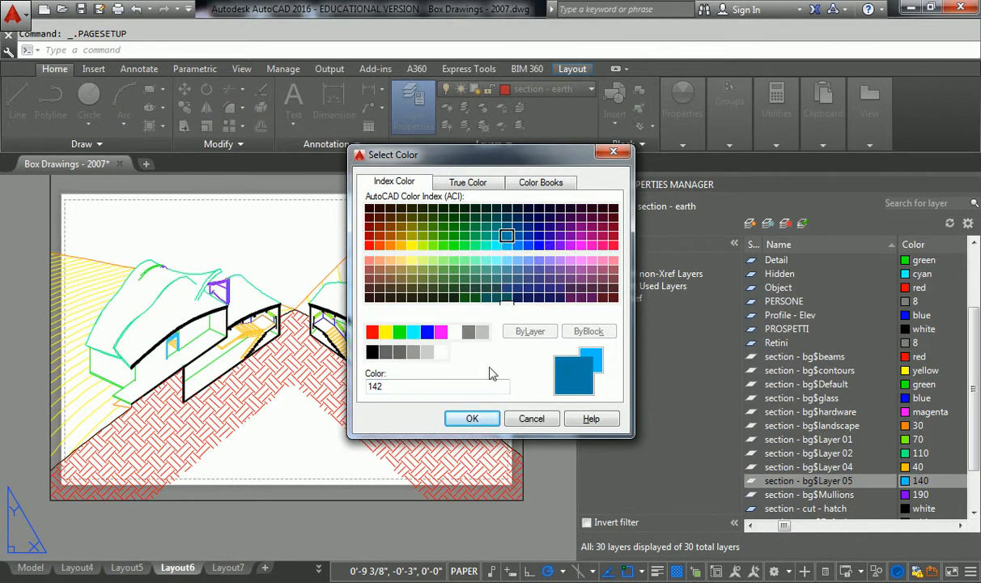
click(468, 418)
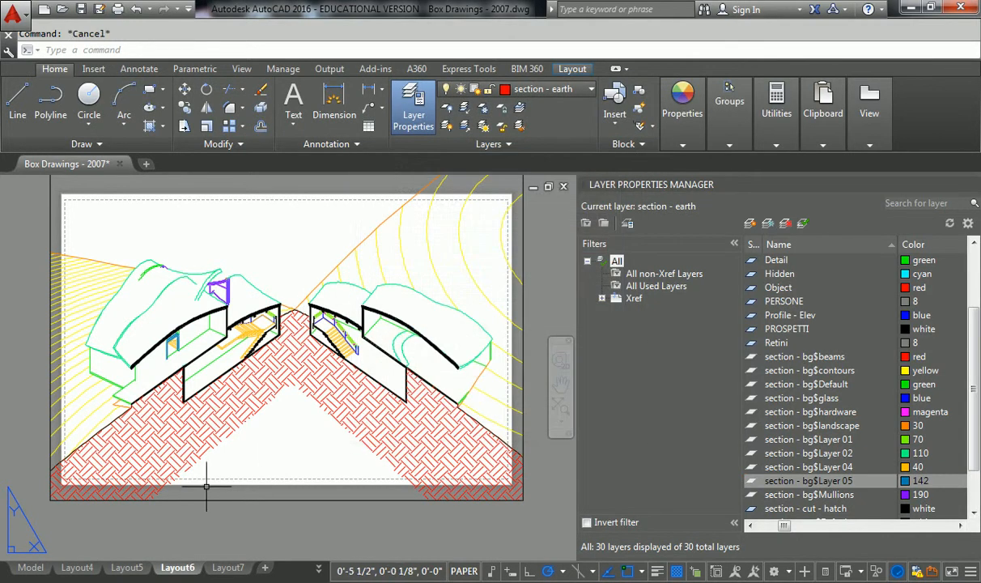
- Preview the plot of Layout6, inspect the lineweights and hatch on the axonometric section, and leave the preview
right_click(177, 567)
click(213, 470)
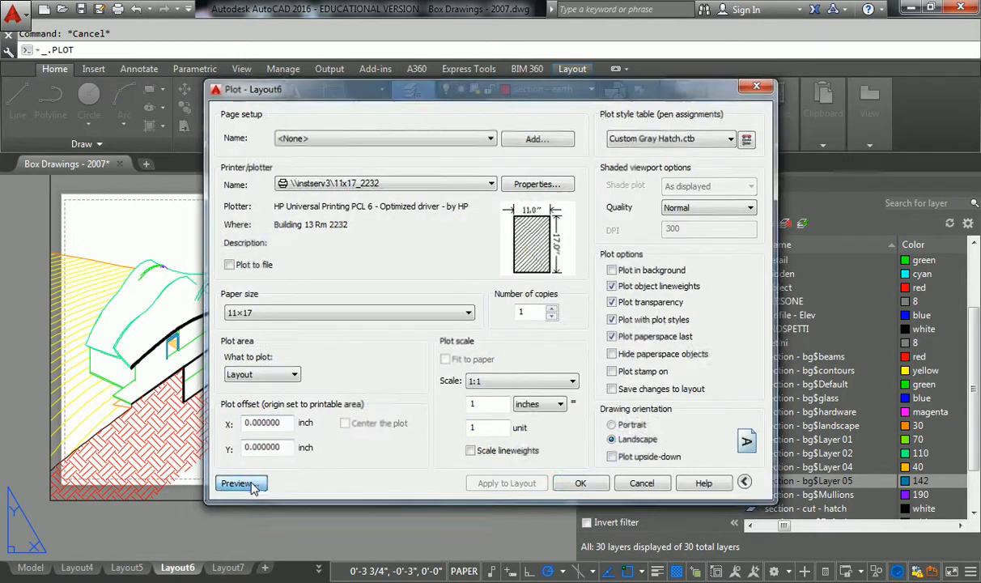
click(251, 484)
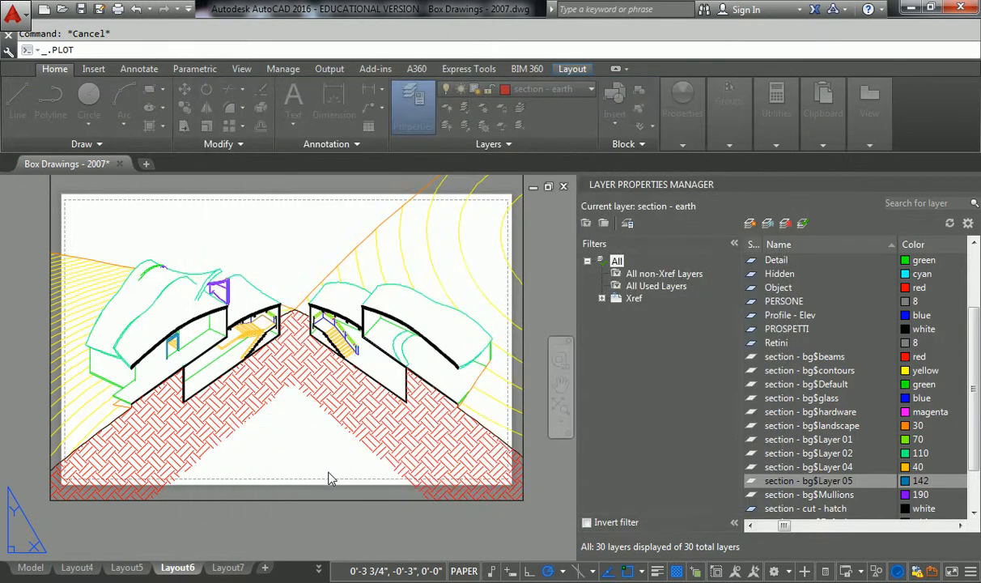
scroll(557, 345, down, 2)
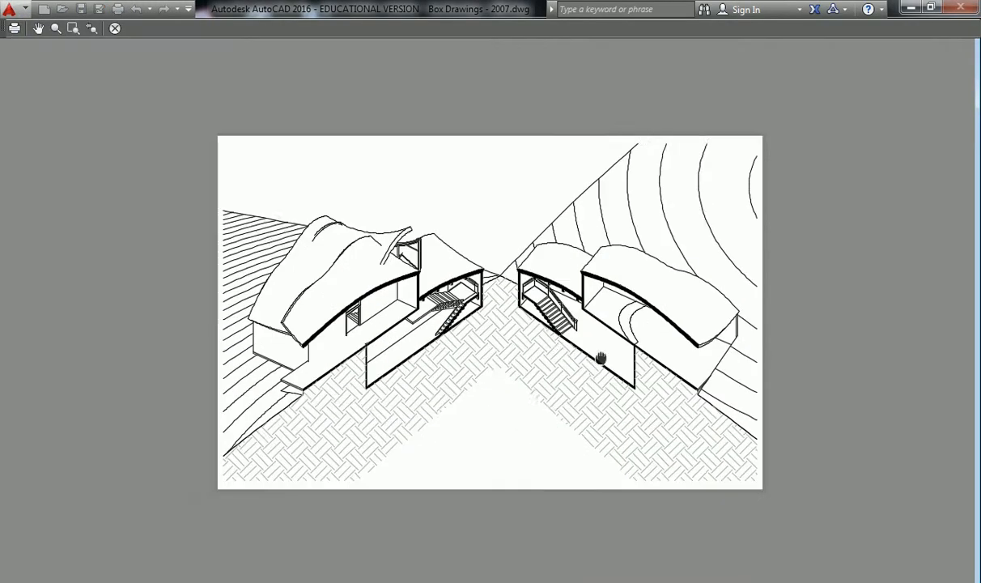
middle_drag(601, 357, 532, 365)
scroll(475, 350, up, 2)
middle_drag(460, 363, 529, 381)
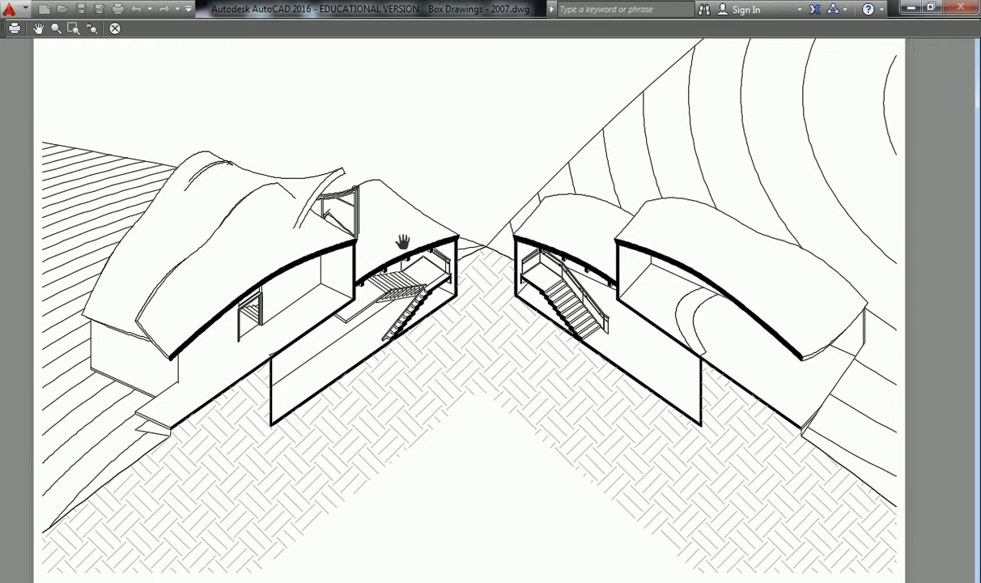
key(Escape)
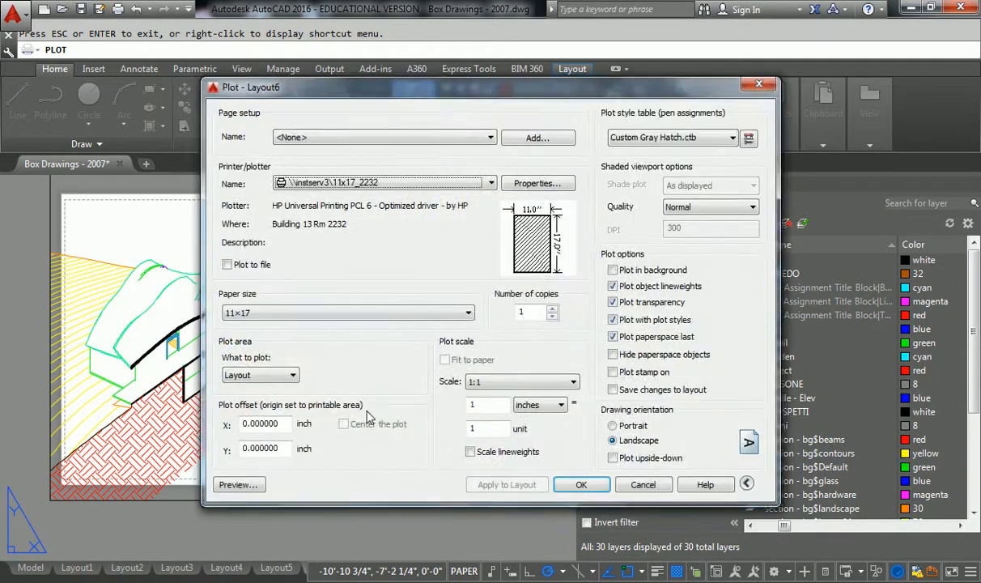
key(Escape)
- In model space, erase the stray curves inside the right-hand building's section
click(37, 569)
scroll(328, 307, up, 10)
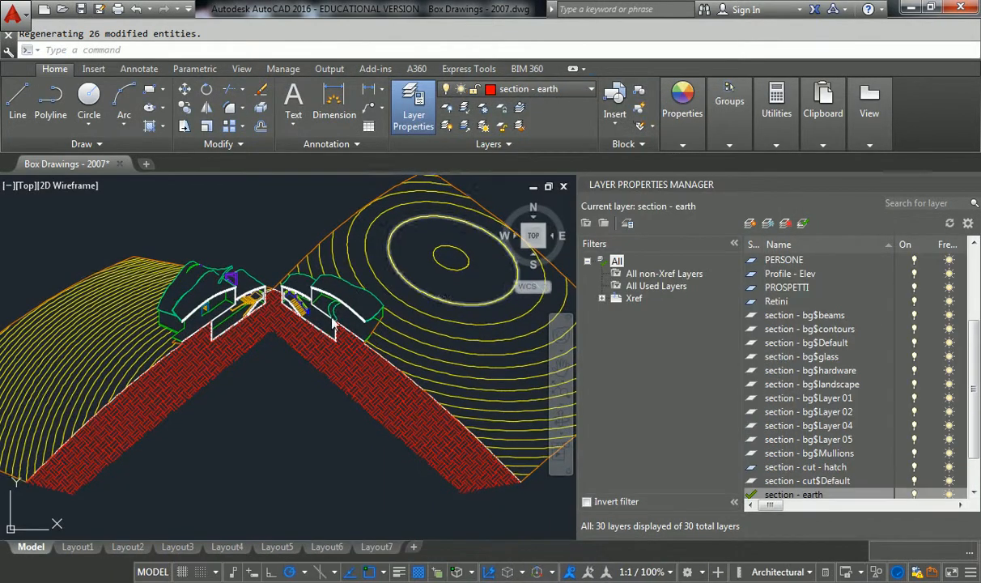
click(404, 337)
click(296, 374)
key(Delete)
click(391, 442)
click(368, 422)
key(Delete)
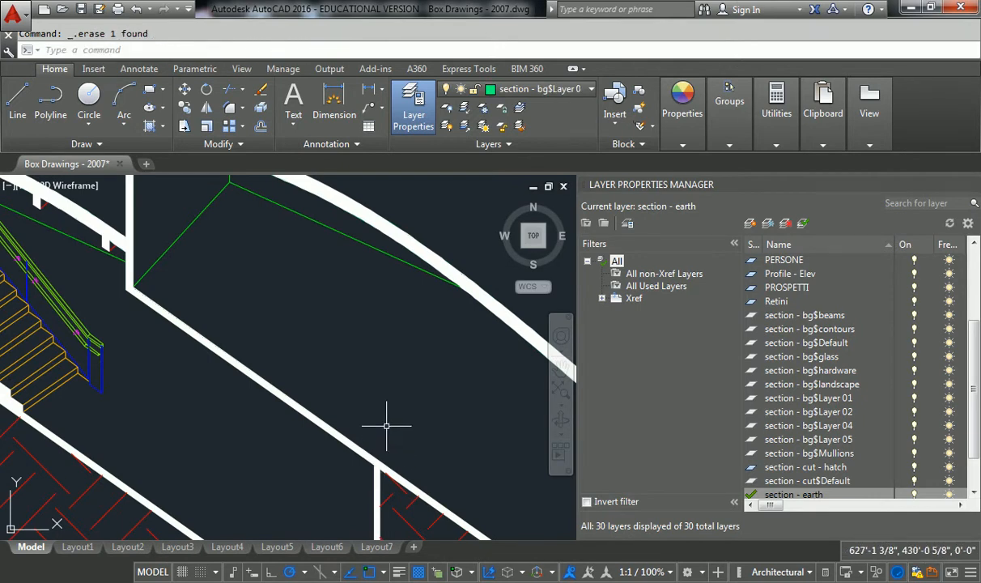
- Erase the two stray curves just below the roof ridge of the left-hand building
scroll(324, 324, down, 6)
scroll(287, 239, up, 2)
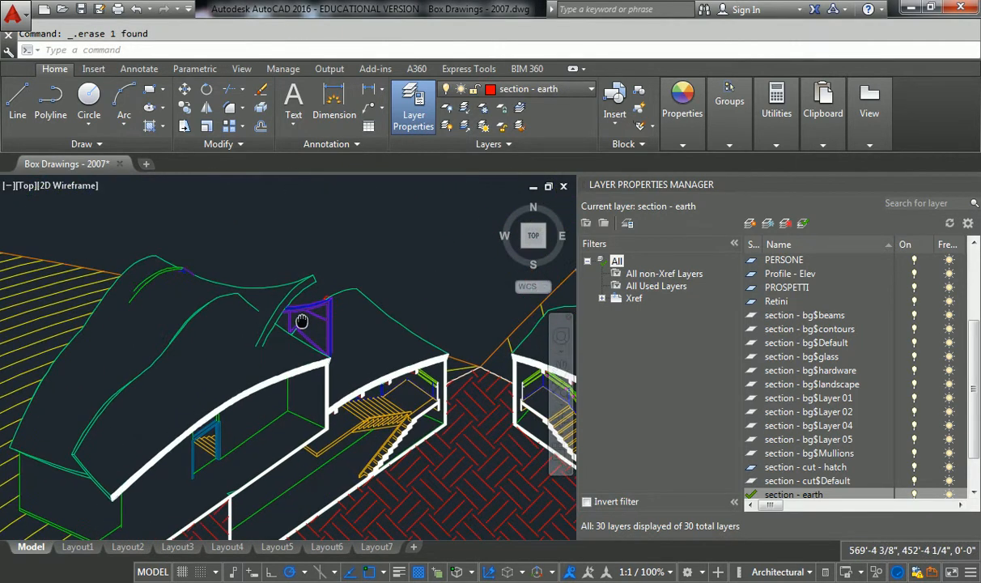
scroll(271, 282, up, 5)
scroll(326, 282, down, 5)
middle_drag(264, 272, 395, 290)
scroll(233, 276, up, 4)
click(184, 241)
click(182, 280)
key(Delete)
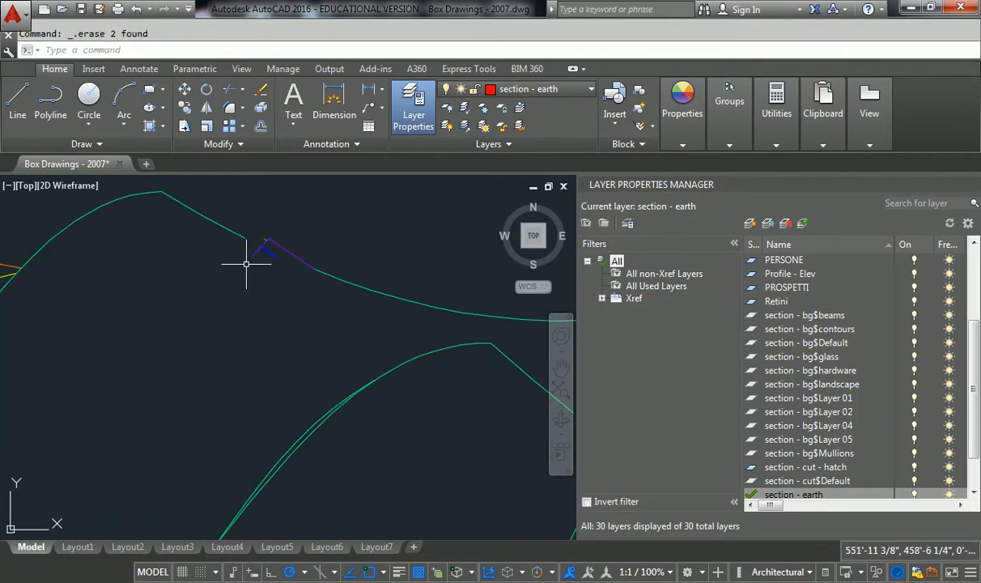
- Erase the leftover violet and blue fragments at the gap in the left-hand building's roof ridge line
click(253, 212)
click(363, 270)
click(229, 200)
click(335, 285)
key(Delete)
click(335, 269)
click(306, 279)
click(315, 269)
key(Escape)
scroll(326, 263, down, 6)
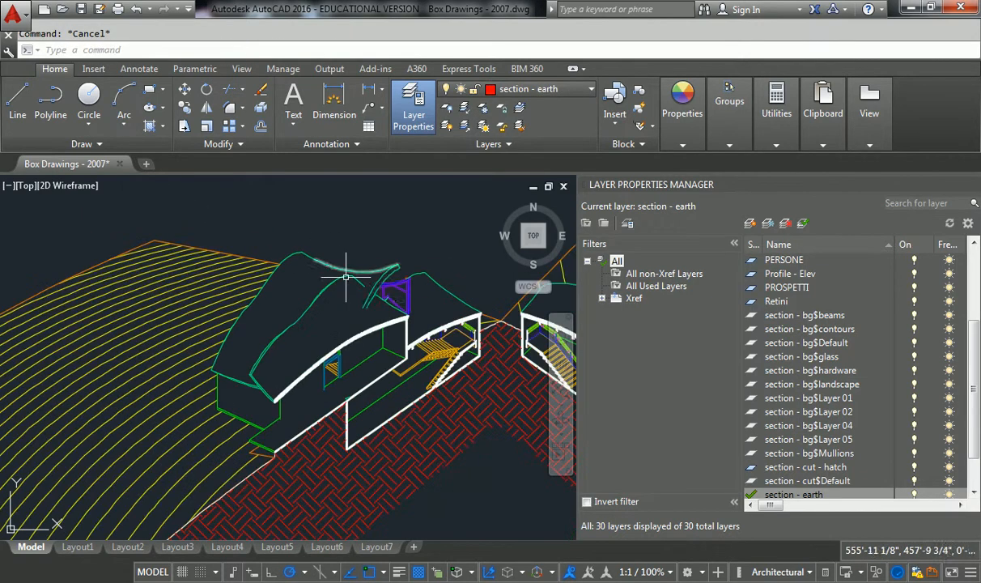
- Check which layer the left-hand building's upper roof edge curve is on
scroll(370, 294, up, 2)
scroll(378, 300, up, 2)
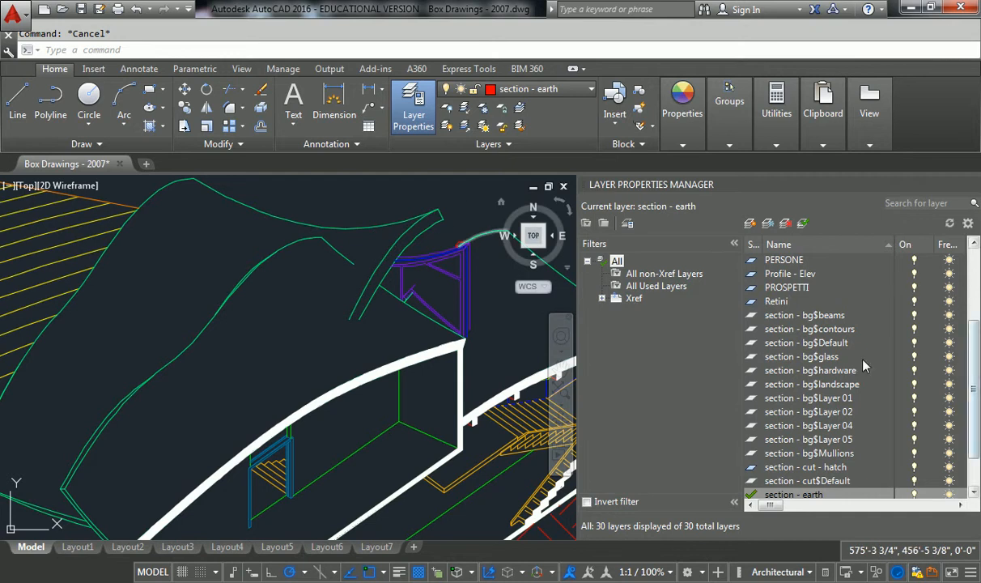
click(827, 455)
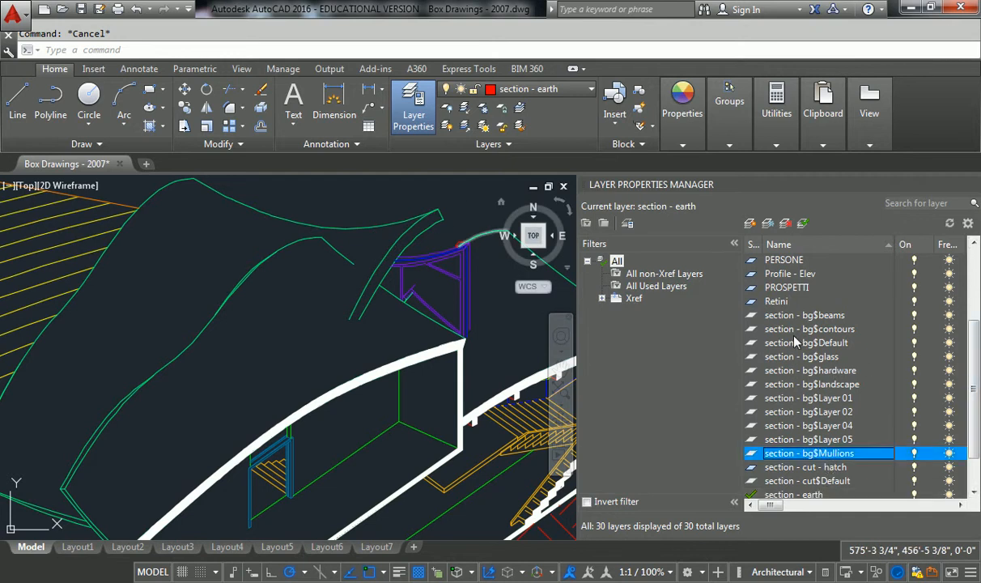
click(794, 399)
click(325, 224)
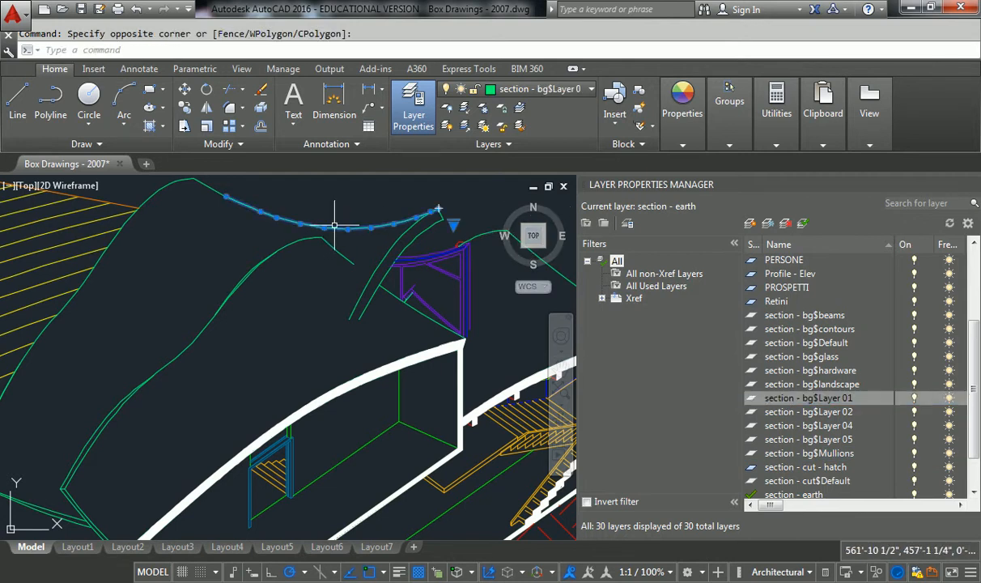
key(Escape)
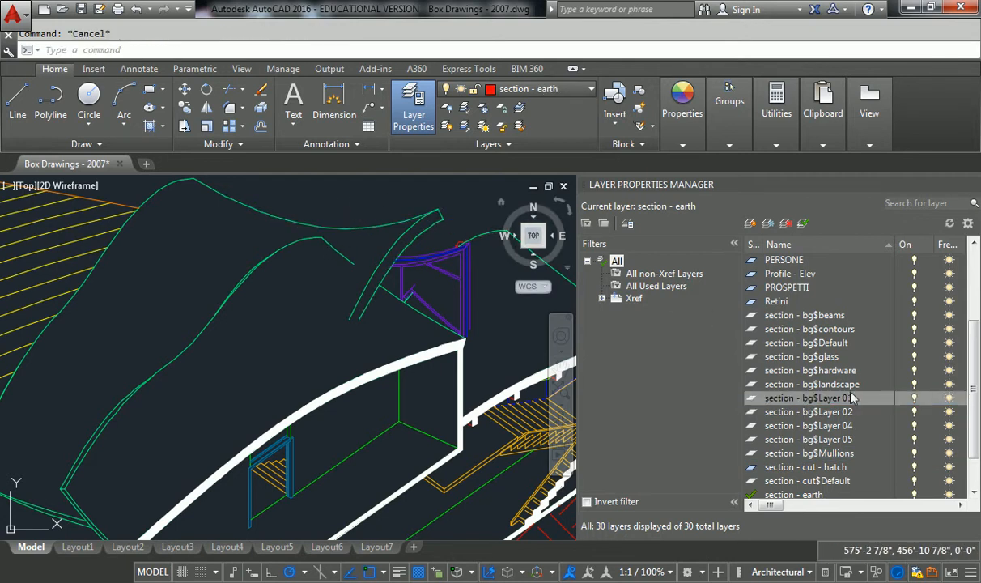
click(838, 370)
scroll(837, 335, down, 1)
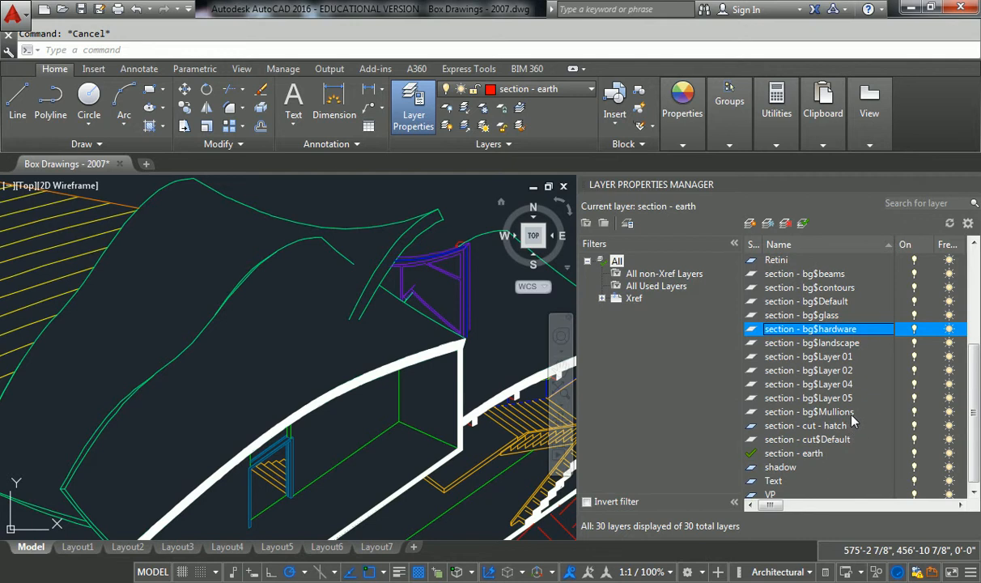
scroll(813, 346, up, 4)
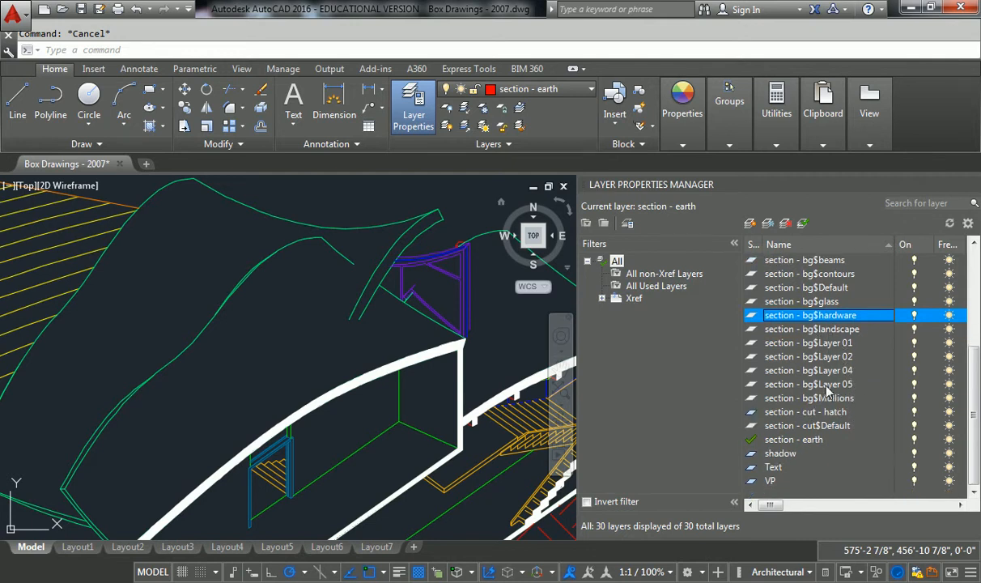
scroll(825, 386, down, 1)
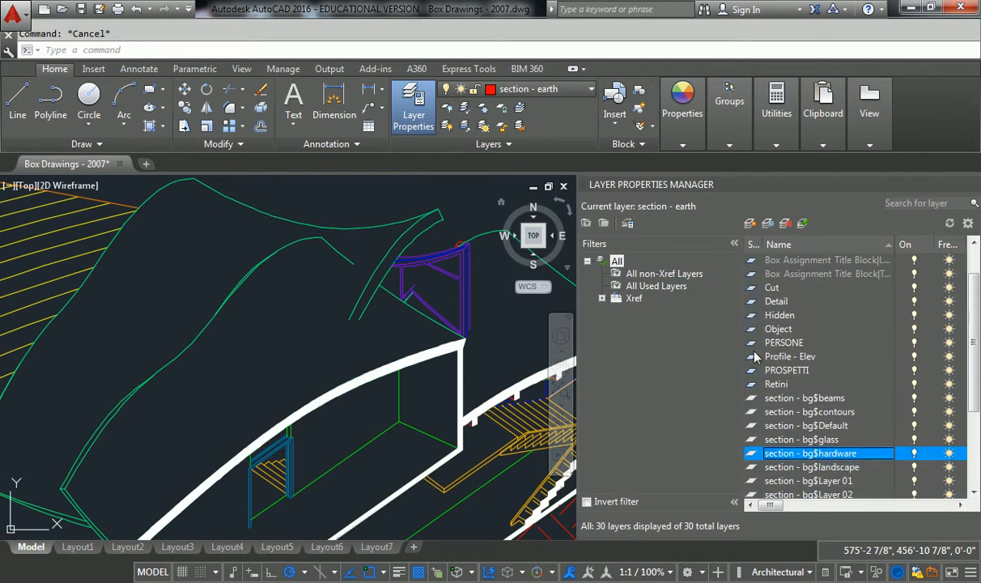
click(354, 229)
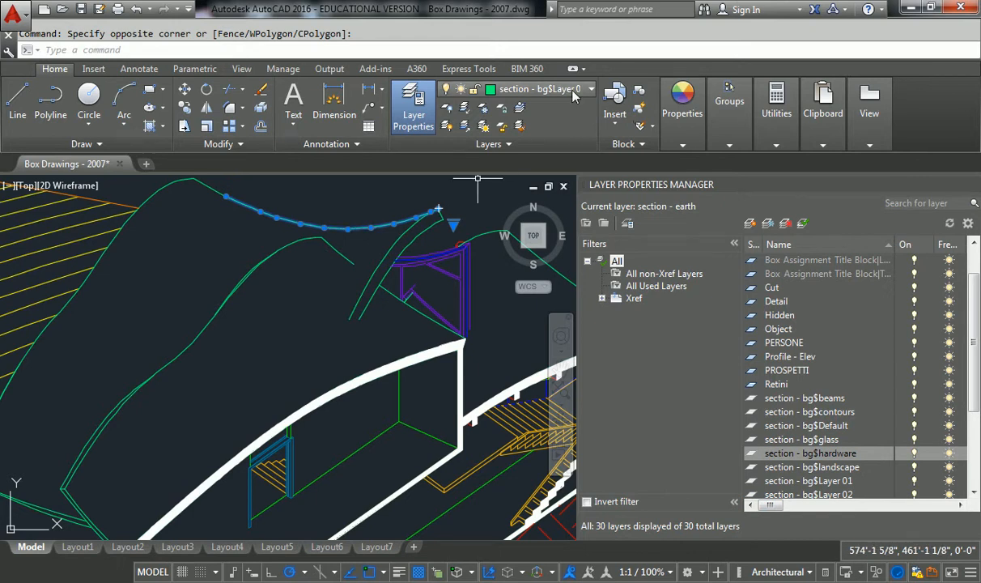
click(541, 89)
key(Escape)
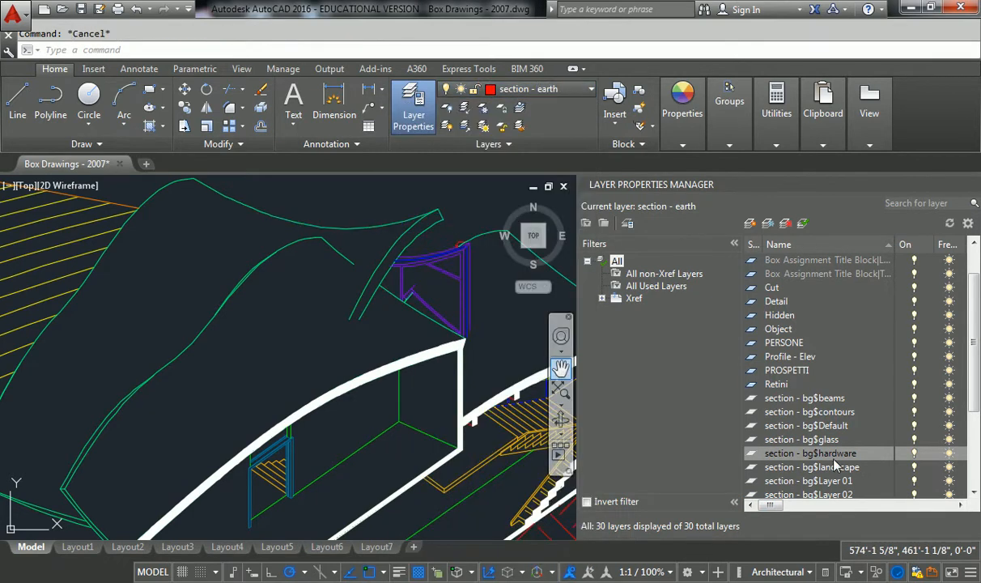
- Make section - bg$Layer 02 current and draw lines joining the open roof curve to the two ends of the curled roof edge
double_click(805, 494)
middle_drag(380, 230, 362, 262)
text(l)
key(Return)
click(337, 298)
click(332, 343)
scroll(333, 344, up, 5)
click(363, 341)
scroll(362, 340, down, 7)
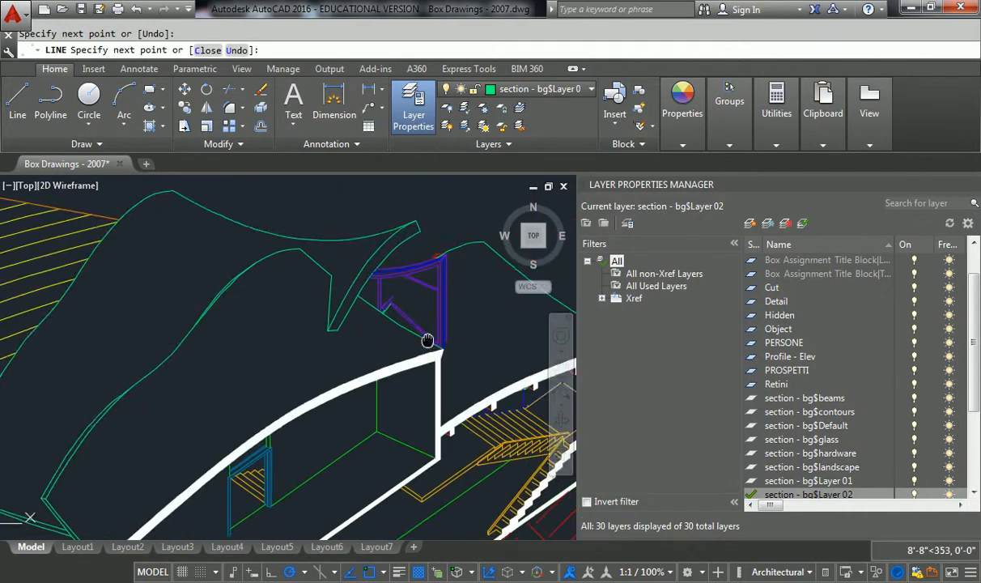
middle_drag(463, 345, 389, 291)
key(Escape)
- Make section - bg$Default current and draw the missing floor line from the left-hand building's wall corner to the base of the door frame
scroll(339, 302, down, 3)
middle_drag(261, 357, 301, 313)
scroll(241, 344, up, 3)
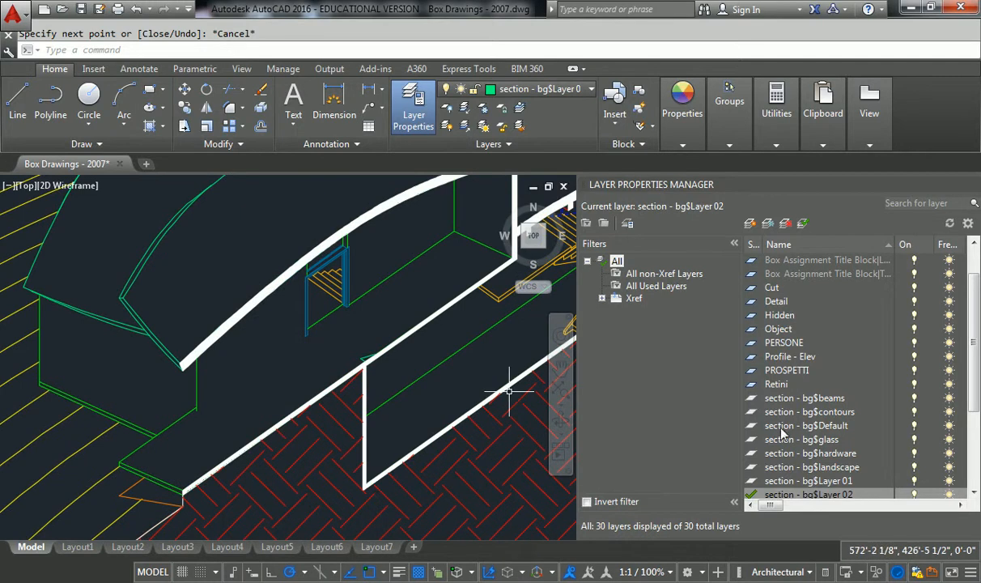
key(Escape)
click(216, 384)
click(184, 390)
click(532, 92)
key(Escape)
key(Escape)
double_click(805, 425)
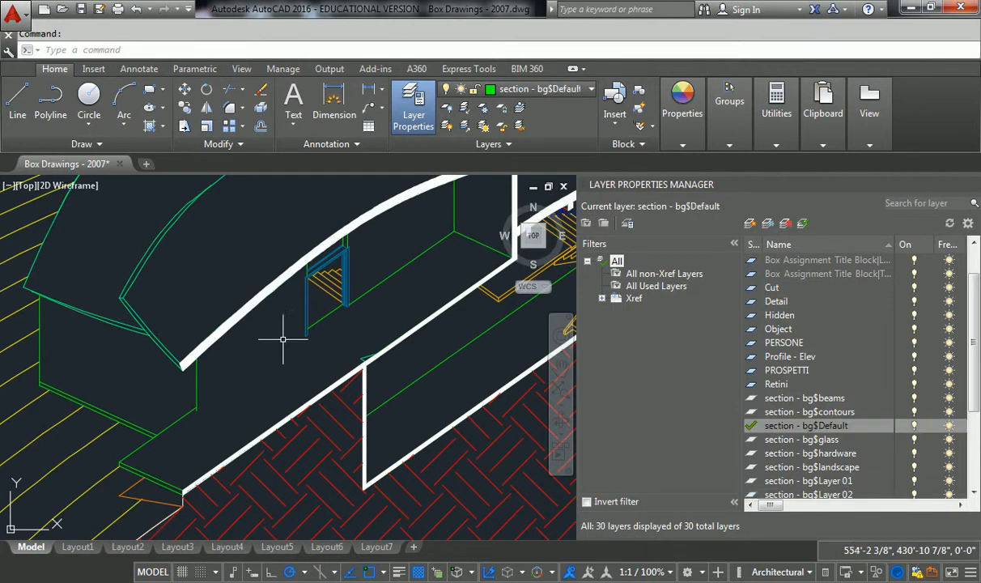
middle_drag(276, 355, 322, 322)
text(l)
key(Return)
click(246, 378)
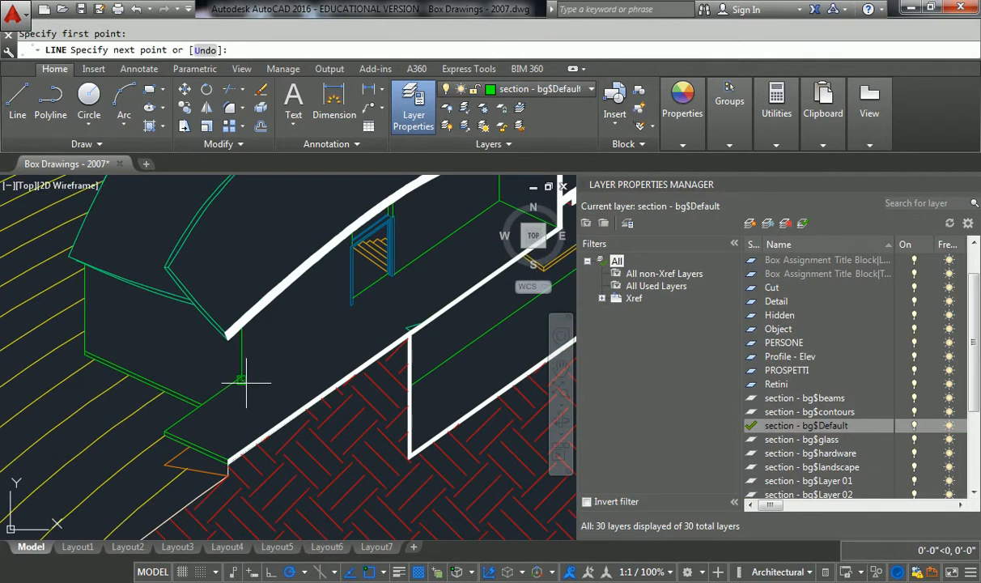
scroll(317, 318, up, 4)
key(Return)
scroll(460, 280, down, 5)
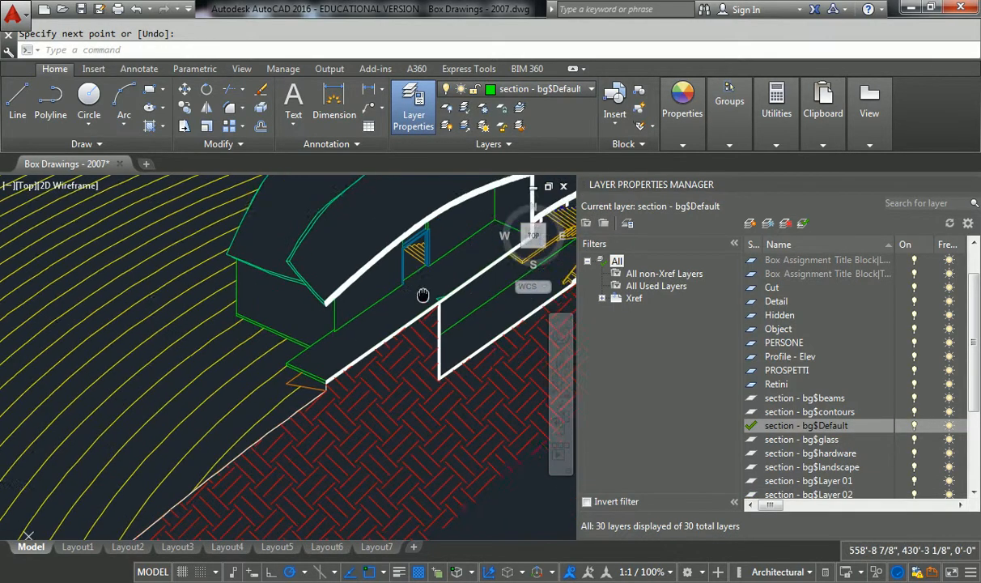
- Erase the two small stray roof-layer lines just above the cut floor at the top of the basement wall
scroll(336, 334, up, 4)
click(258, 350)
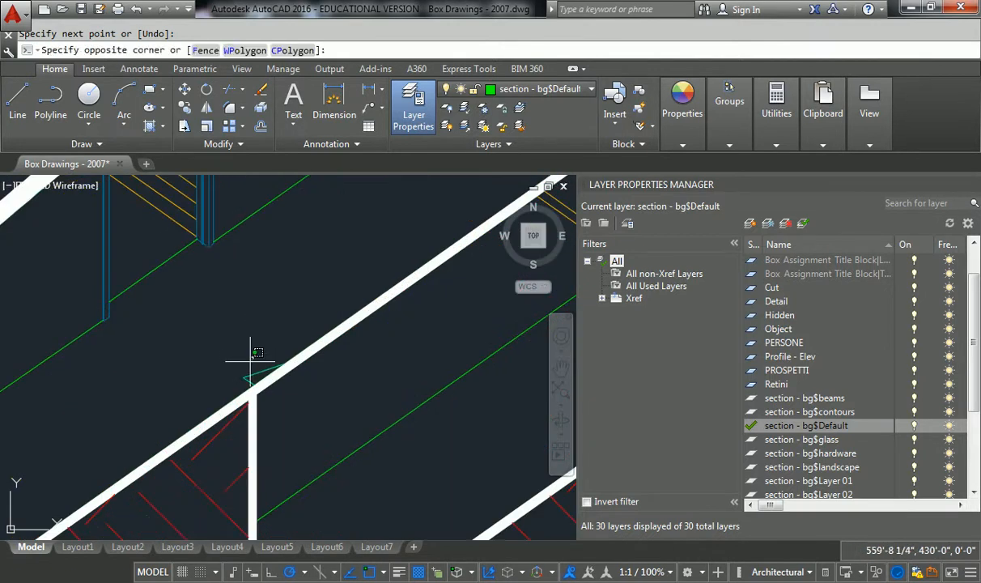
click(220, 372)
key(Delete)
- Try the DOLMIT, DOTS and EARTH patterns on the ground hatch, and change it to a solid fill
scroll(270, 300, down, 5)
mouse_move(353, 296)
middle_down()
mouse_move(206, 322)
mouse_move(139, 316)
middle_up()
middle_drag(23, 314, 175, 325)
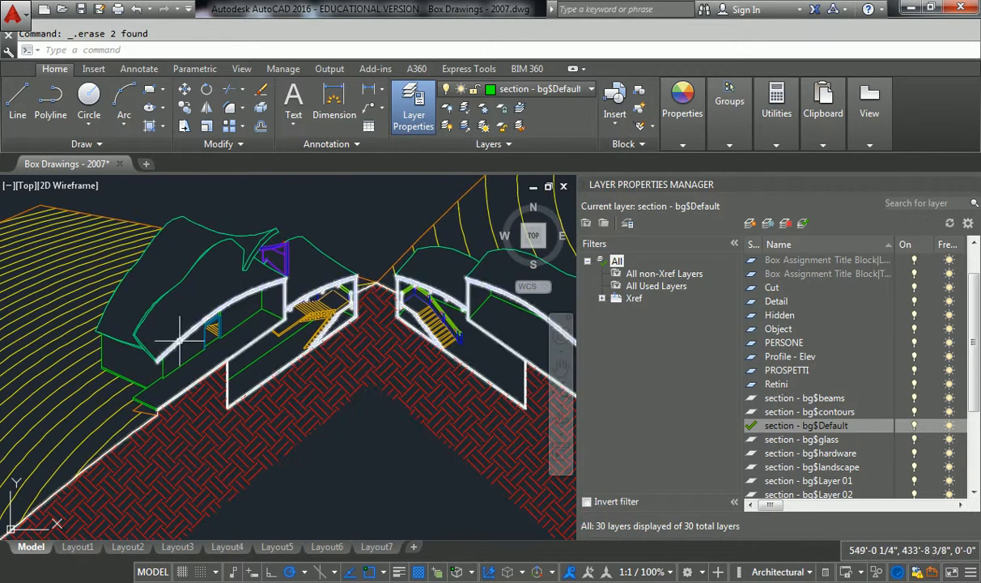
scroll(282, 307, up, 2)
scroll(283, 307, down, 5)
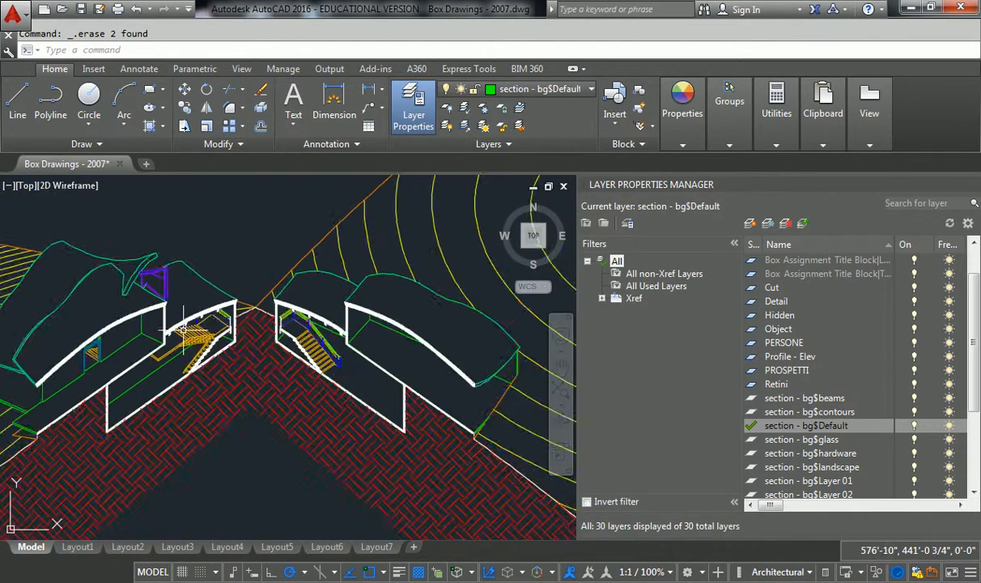
click(215, 388)
click(209, 395)
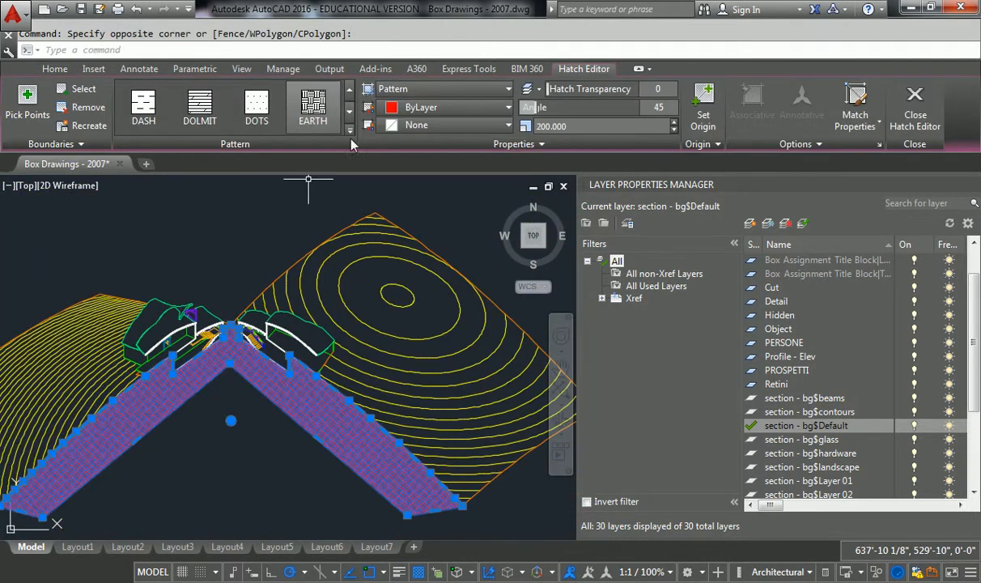
click(212, 109)
click(245, 110)
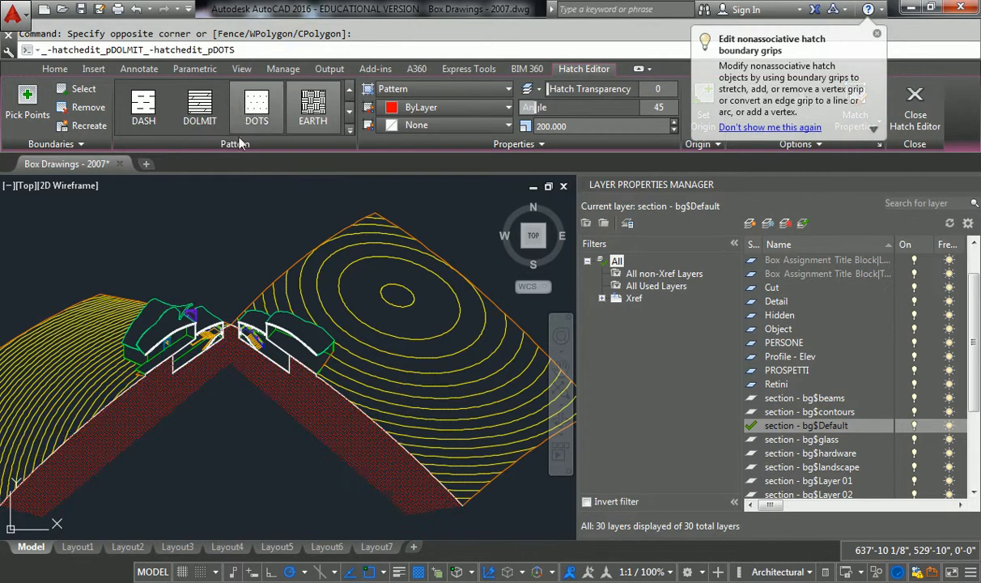
click(295, 114)
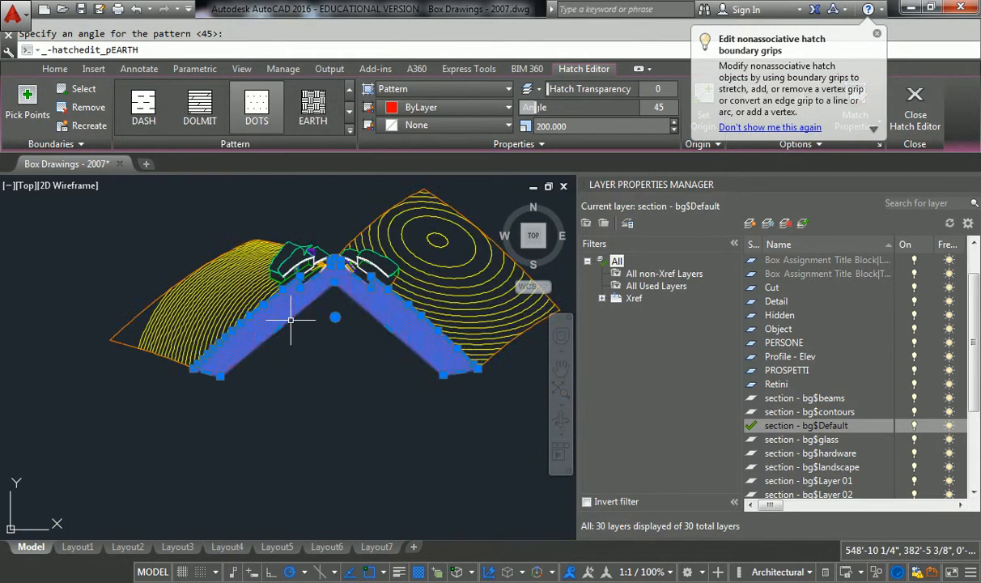
scroll(343, 96, up, 5)
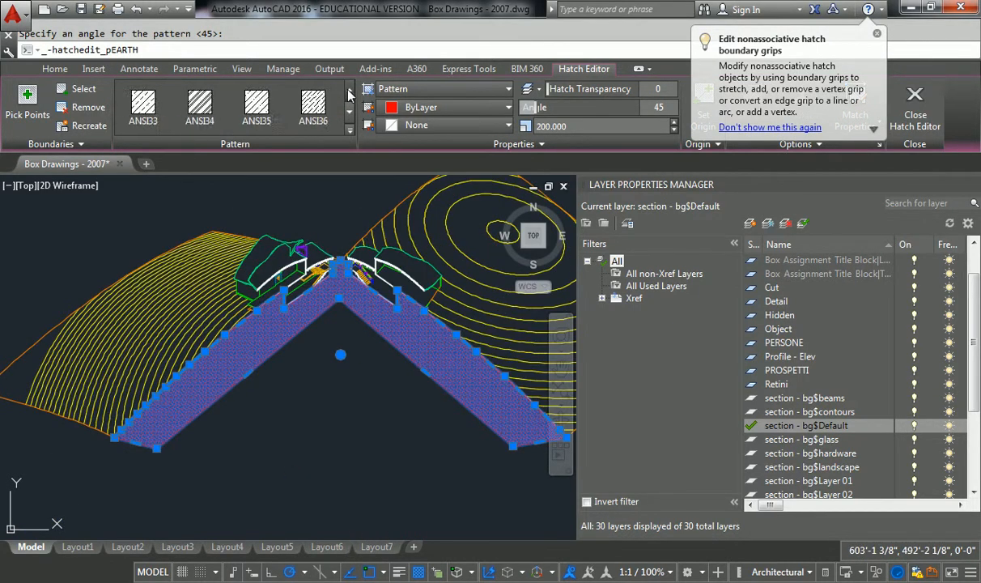
click(146, 107)
middle_drag(348, 299, 290, 316)
key(Escape)
- Preview the Layout6 plot with the Custom Gray Hatch.ctb plot style to examine the solid ground fill, and leave without plotting
click(327, 546)
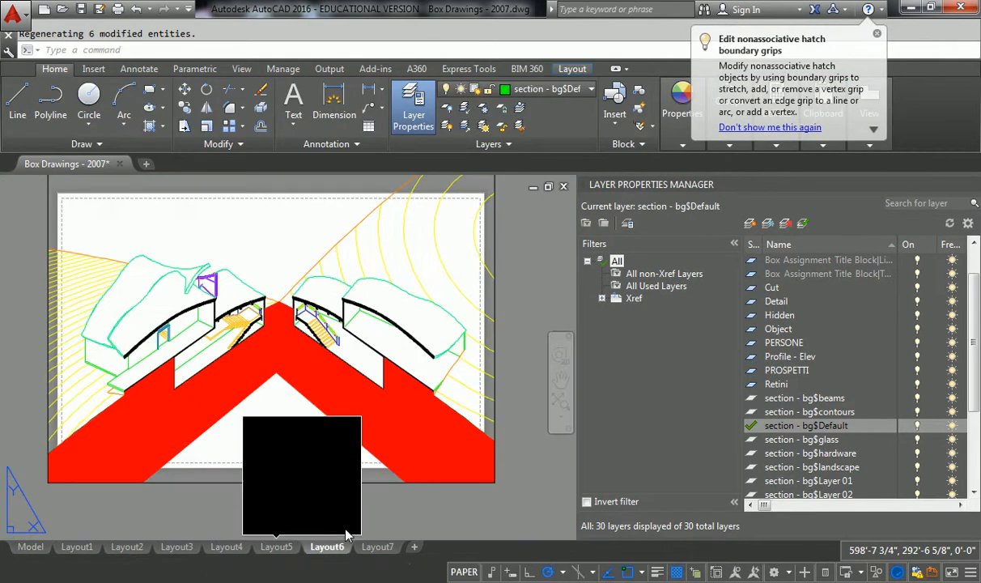
right_click(179, 566)
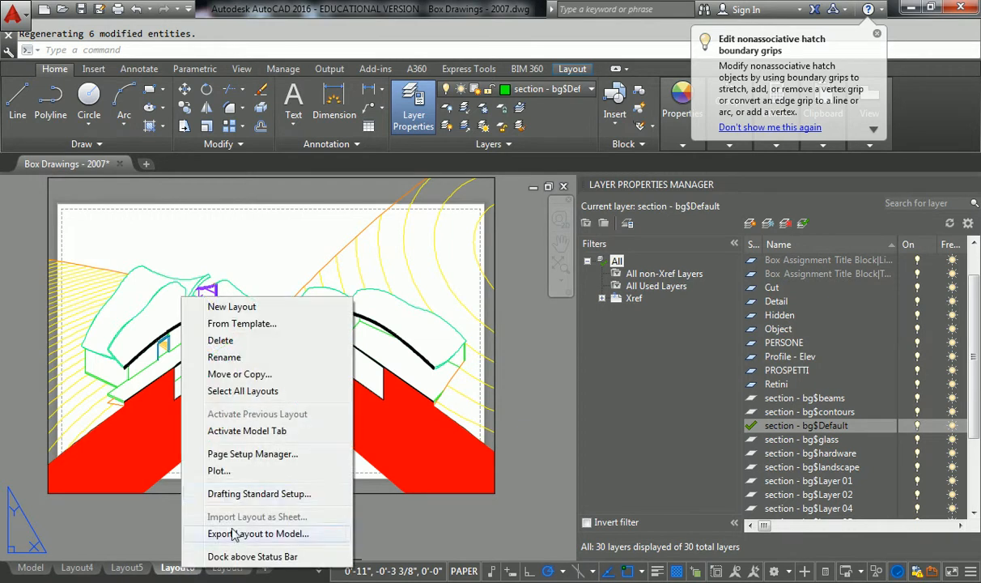
click(219, 469)
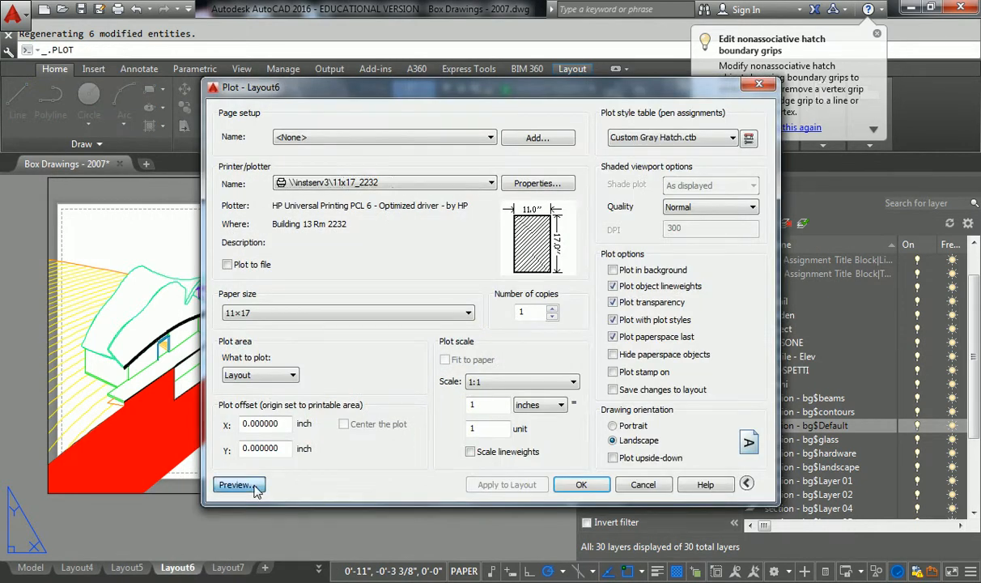
click(237, 485)
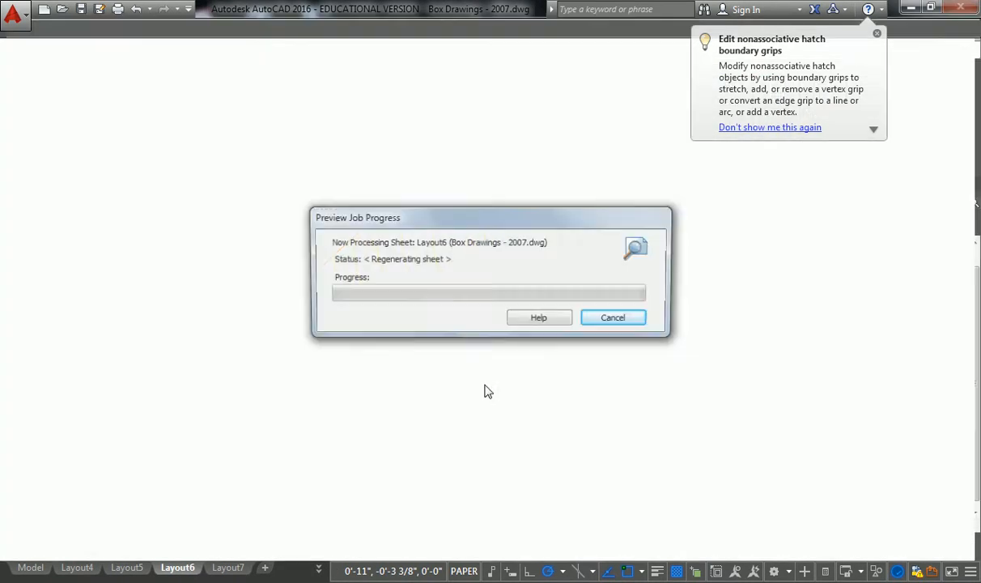
scroll(564, 338, down, 3)
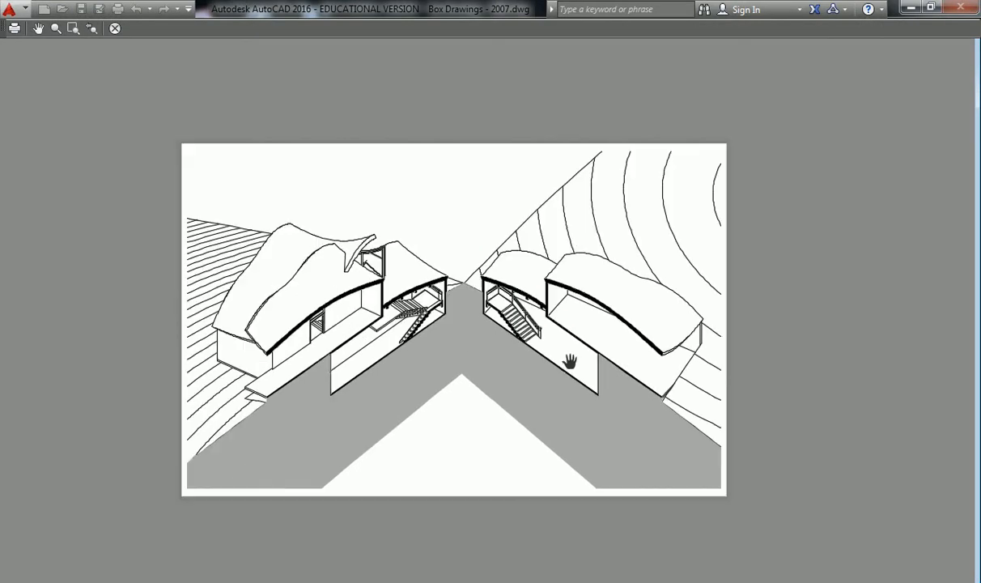
scroll(569, 361, up, 2)
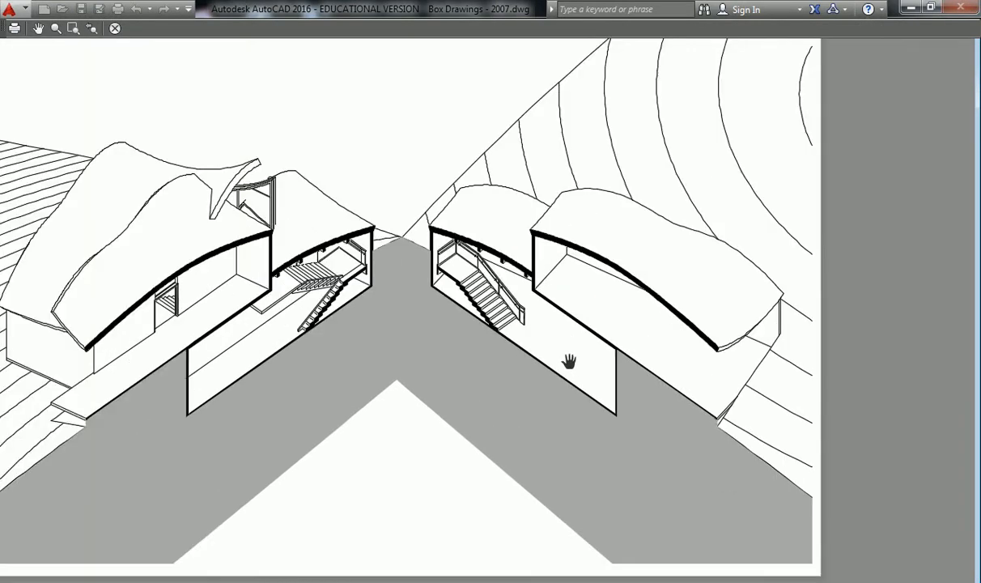
key(Escape)
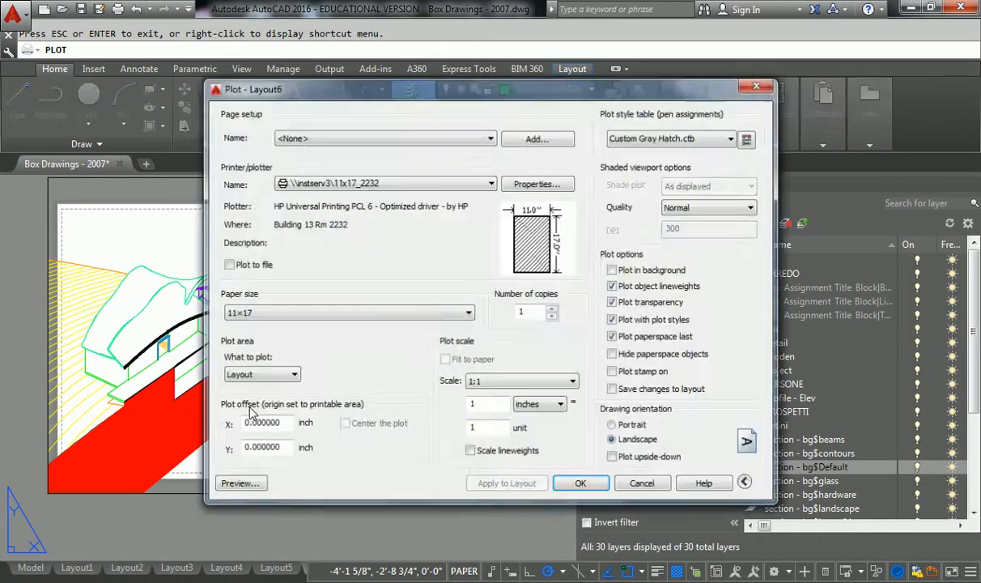
key(Escape)
- Check the colour assigned to the section - earth layer in the layer list
click(789, 468)
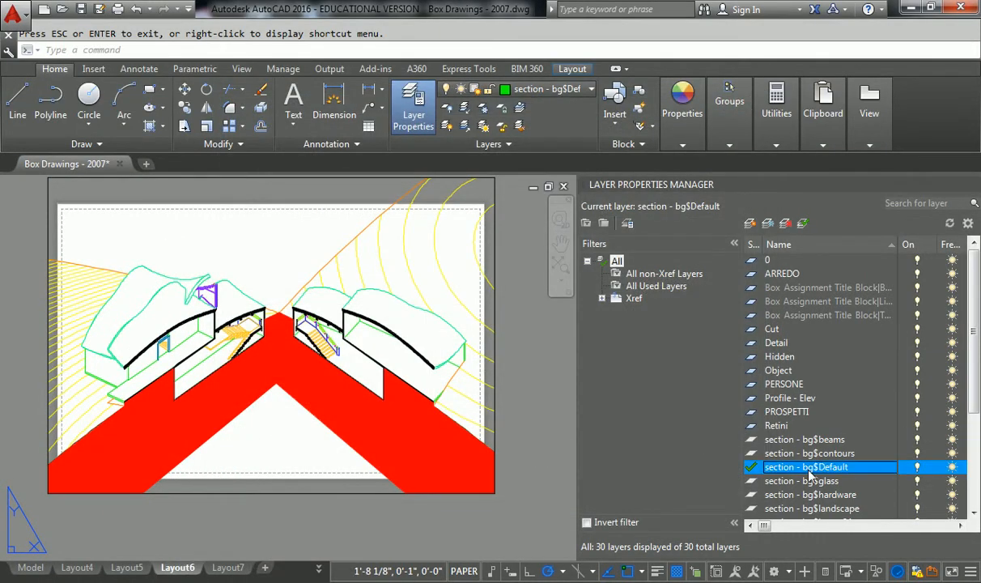
scroll(784, 453, down, 3)
click(821, 494)
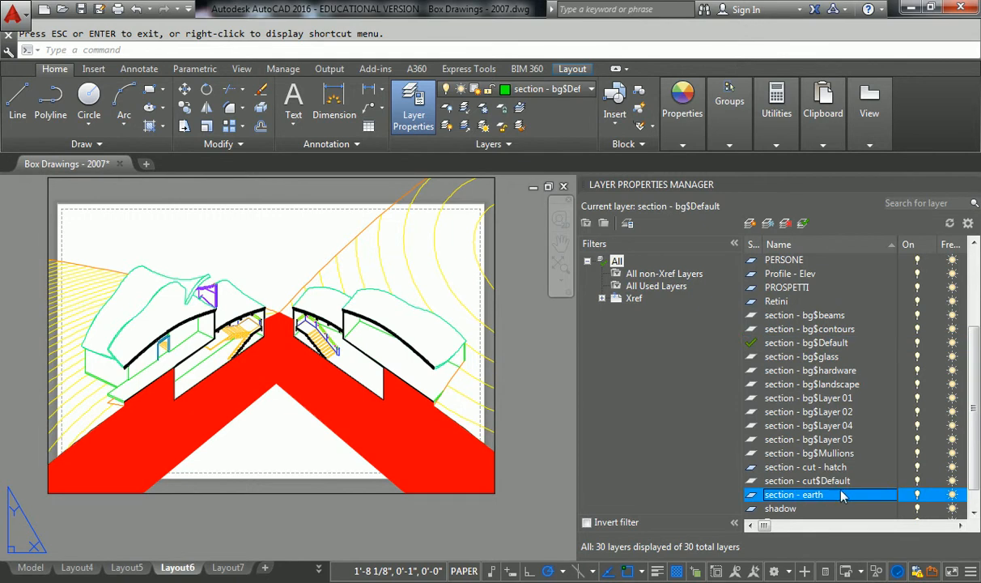
drag(766, 526, 786, 527)
click(961, 526)
click(943, 497)
click(373, 331)
click(472, 417)
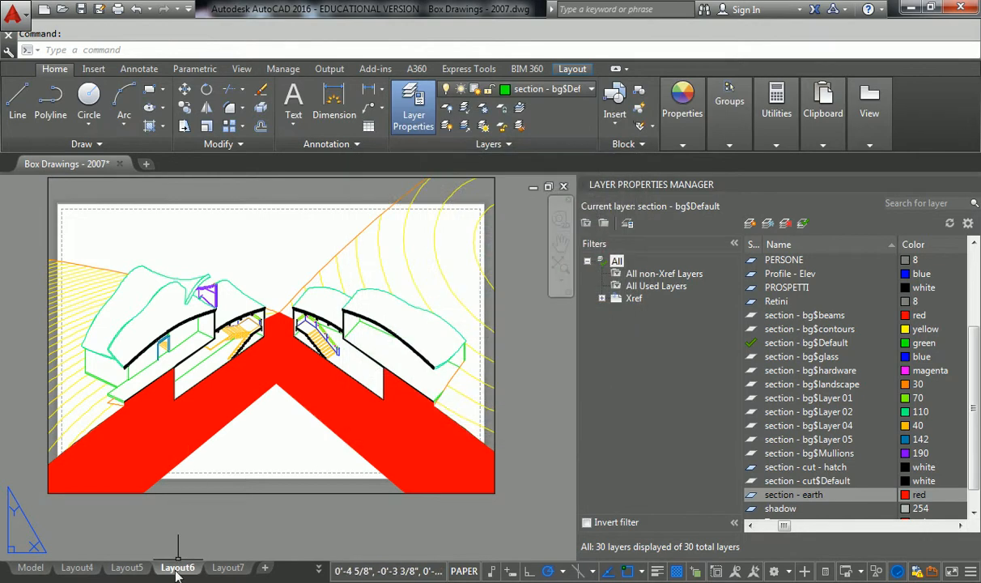
- Change the plot style in Layout6's page setup to print the red ground fill solid black, and preview the sheet
right_click(176, 567)
click(243, 456)
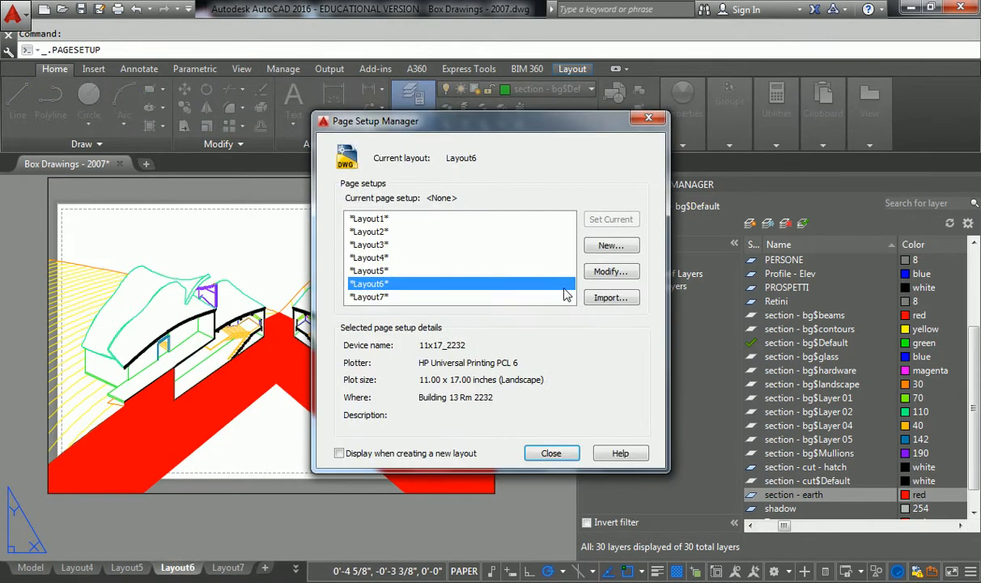
click(271, 489)
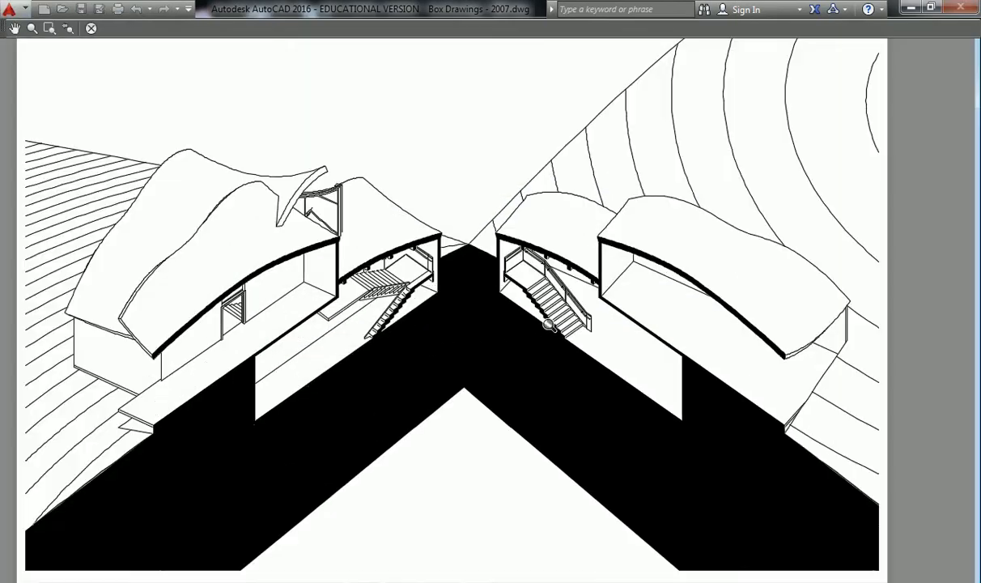
scroll(550, 324, down, 2)
mouse_move(588, 327)
middle_down()
mouse_move(540, 351)
mouse_move(590, 323)
middle_up()
scroll(540, 350, up, 2)
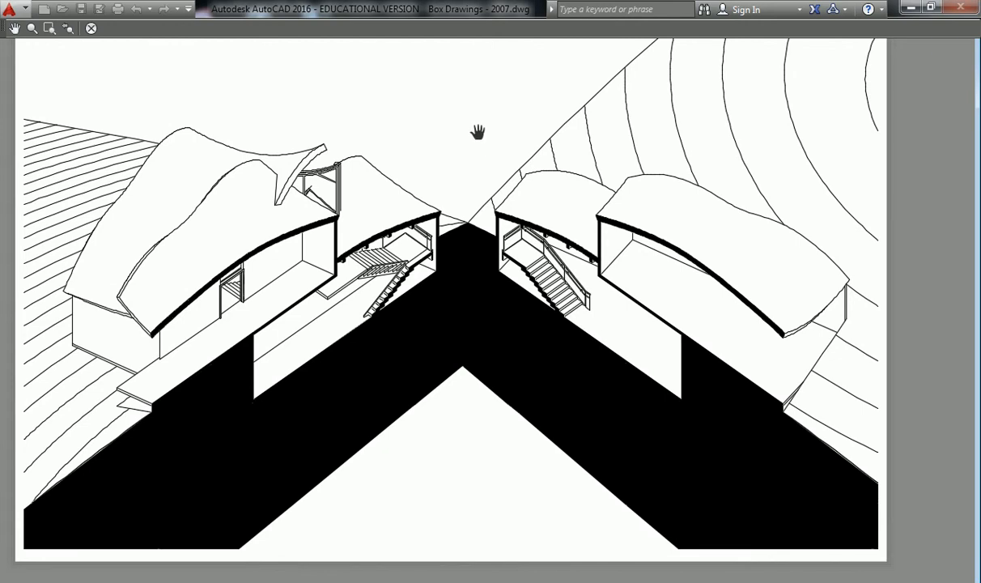